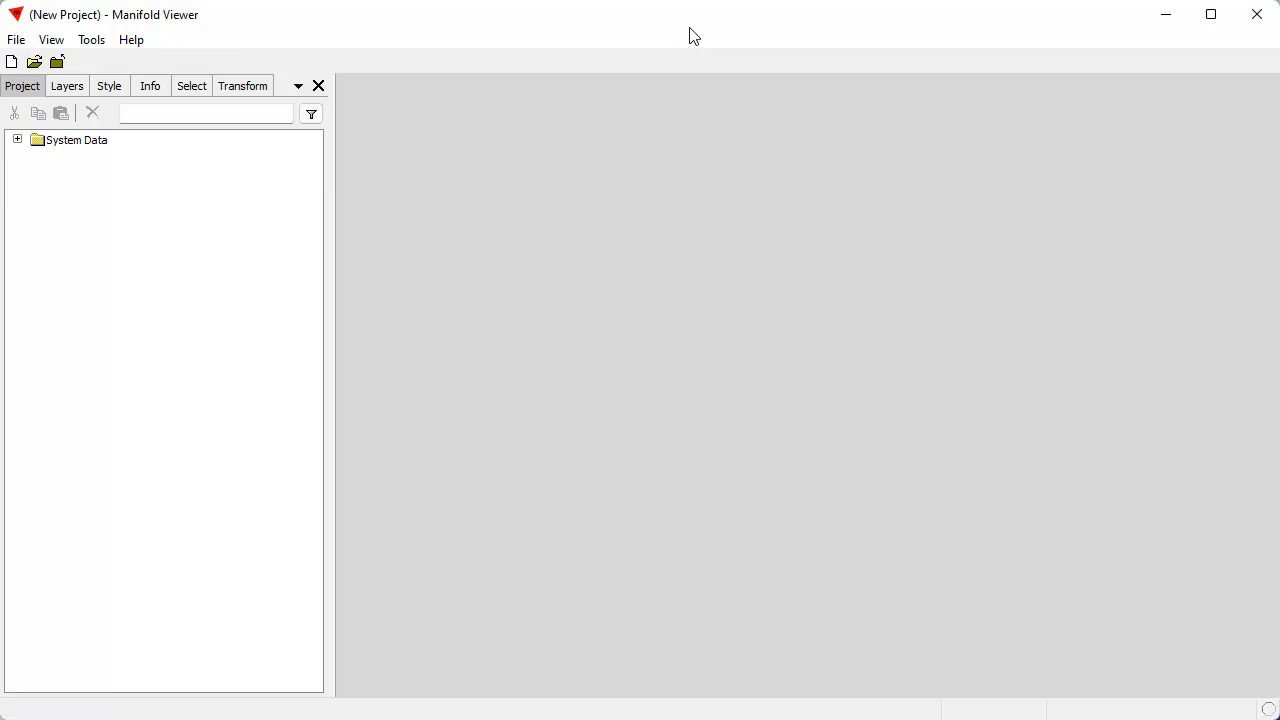
Import Megalithe.mdb into the project and open the Megalithe_FR Table
{"action": "left_click", "coordinate": [19, 41]}
{"action": "left_click", "coordinate": [77, 176]}
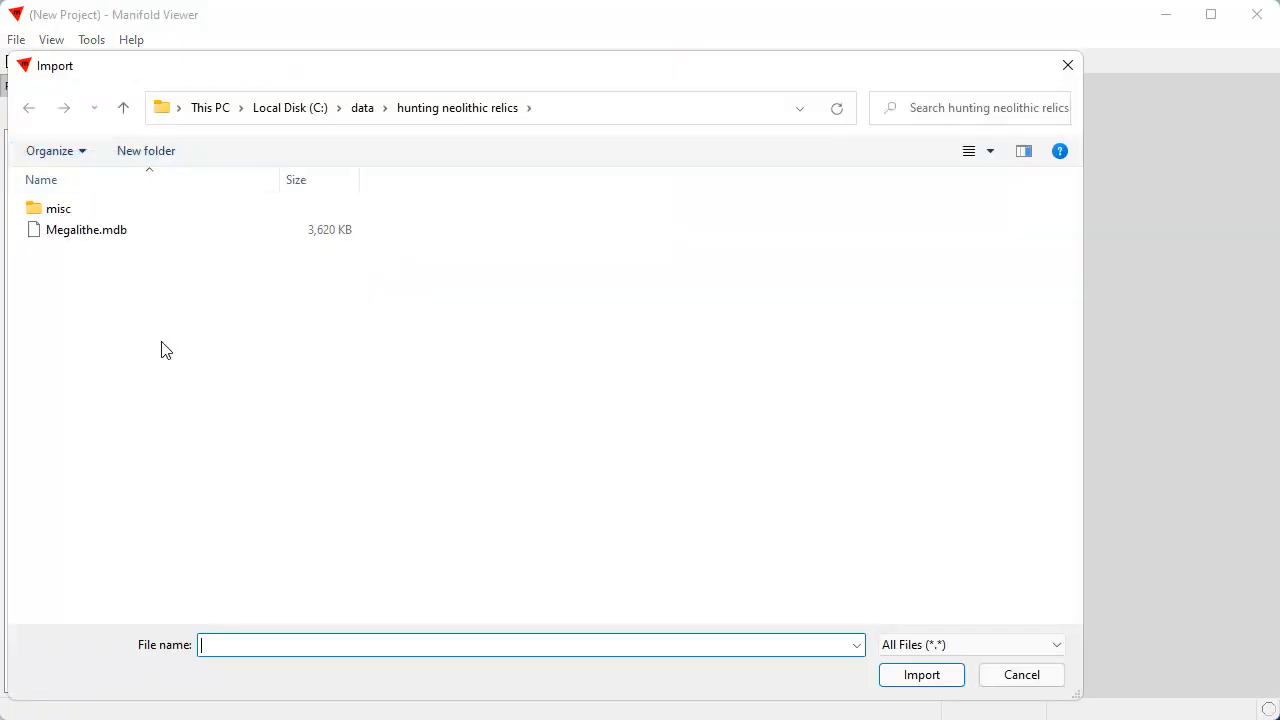
{"action": "left_click", "coordinate": [108, 234]}
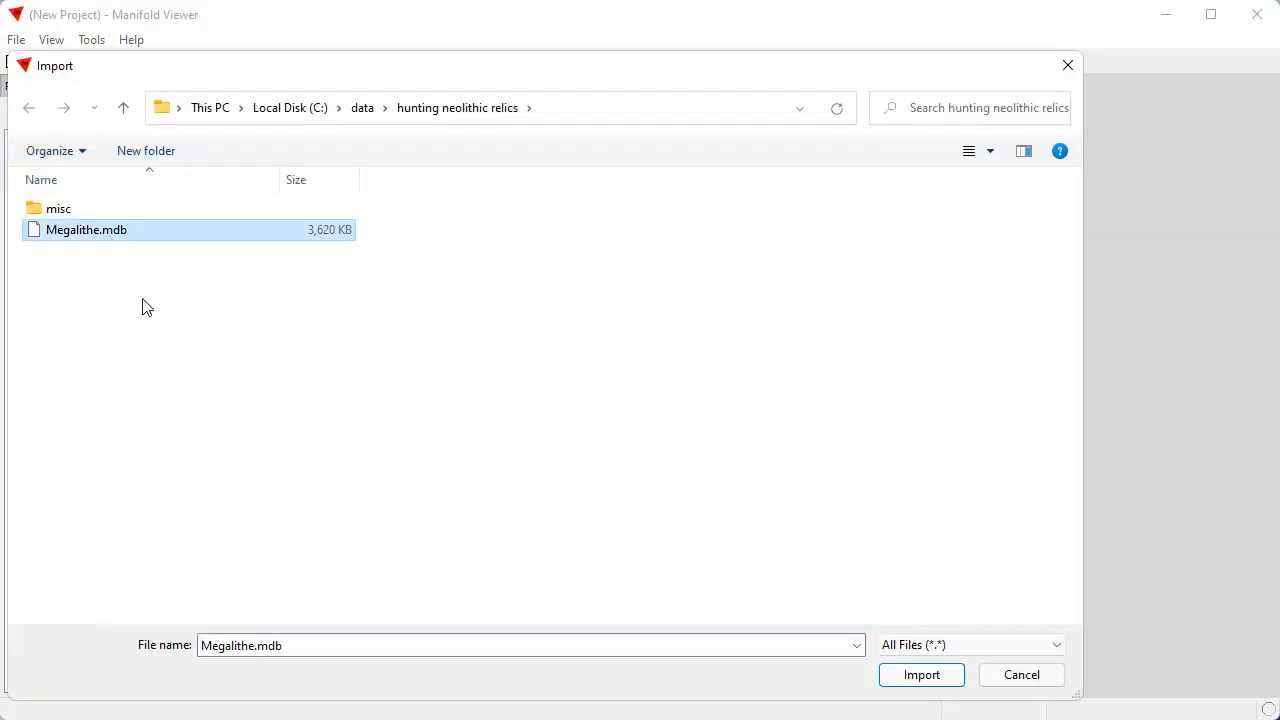
{"action": "left_click", "coordinate": [940, 678]}
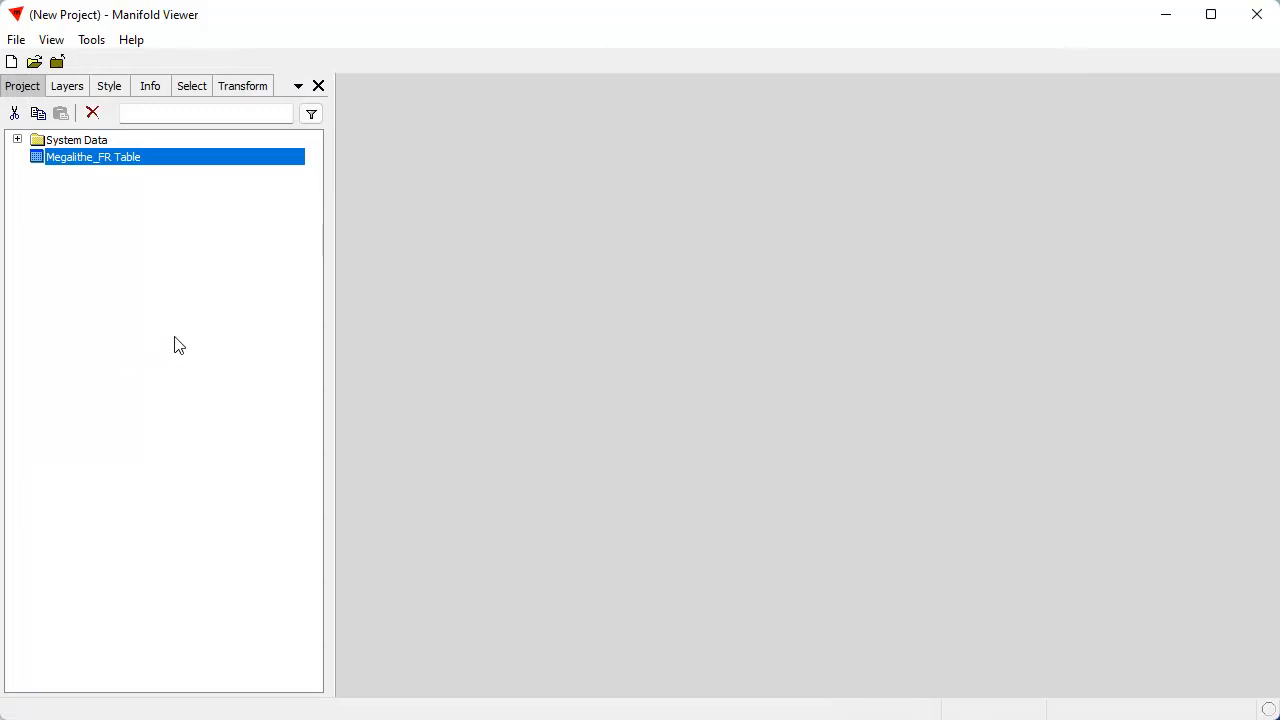
{"action": "double_click", "coordinate": [170, 165]}
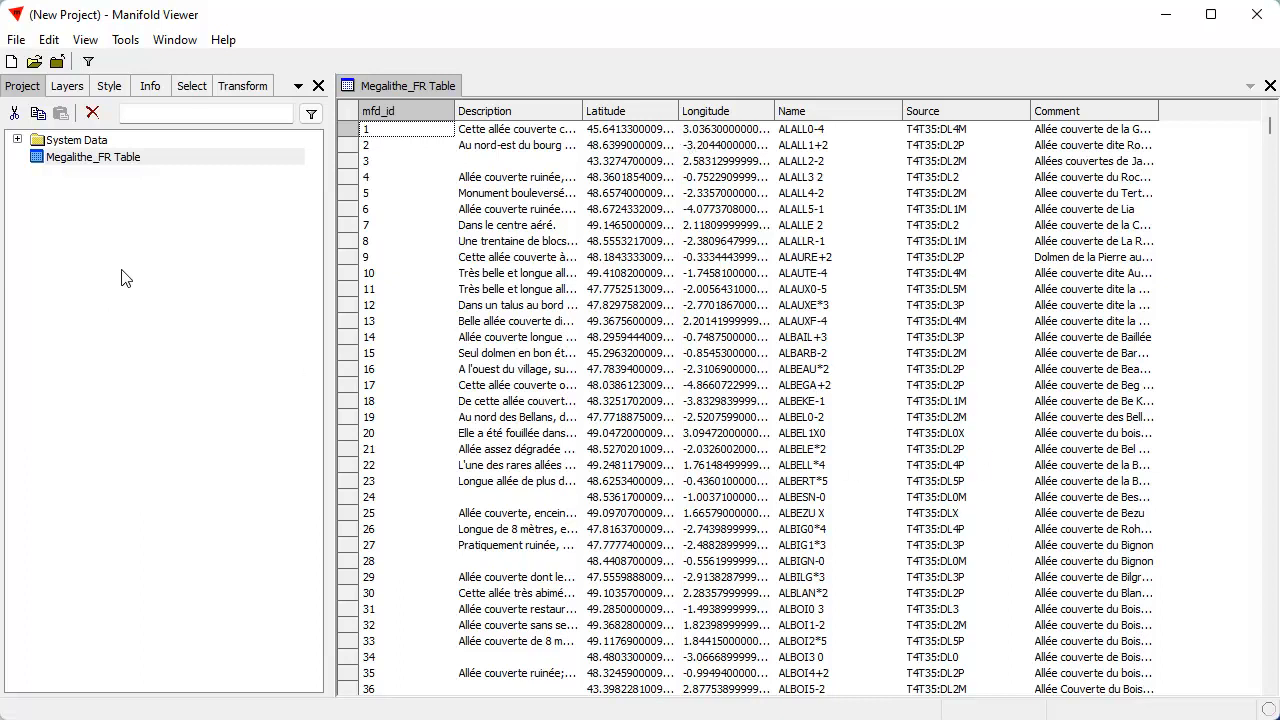
Move the Comment column directly after Description and fit the mfd_id column's width to its title
{"action": "left_click", "coordinate": [67, 86]}
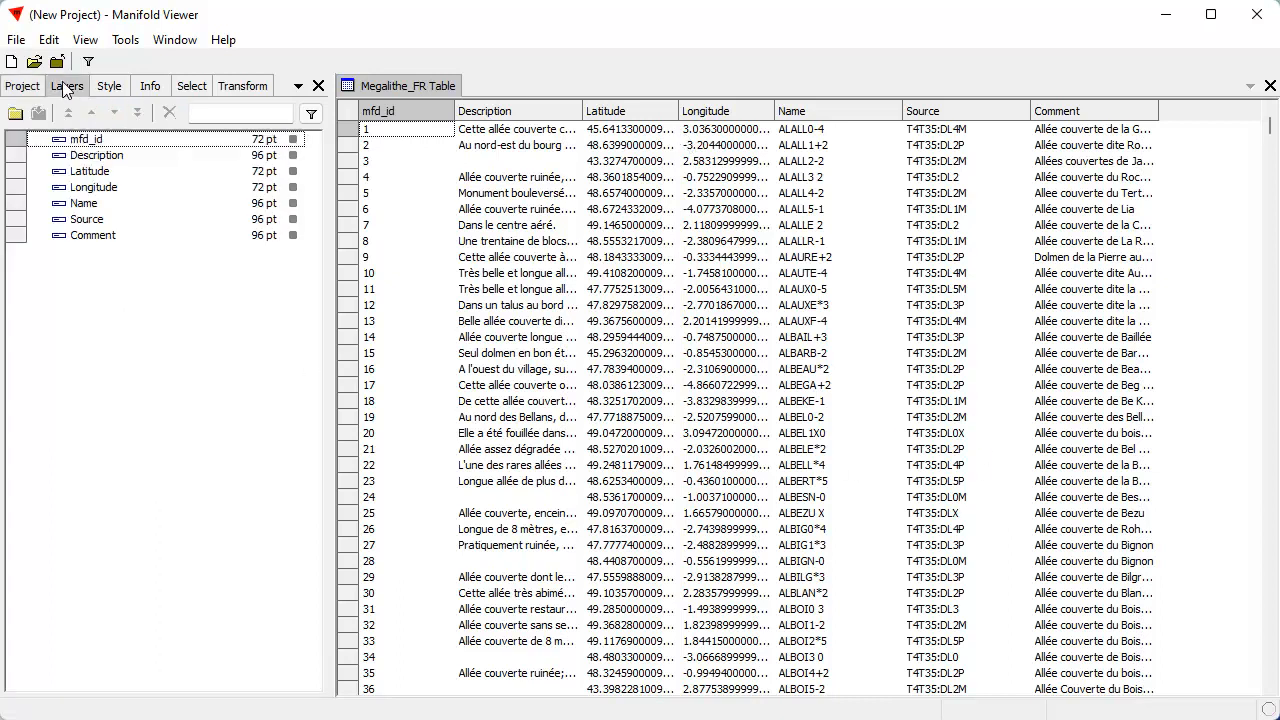
{"action": "left_click", "coordinate": [106, 237]}
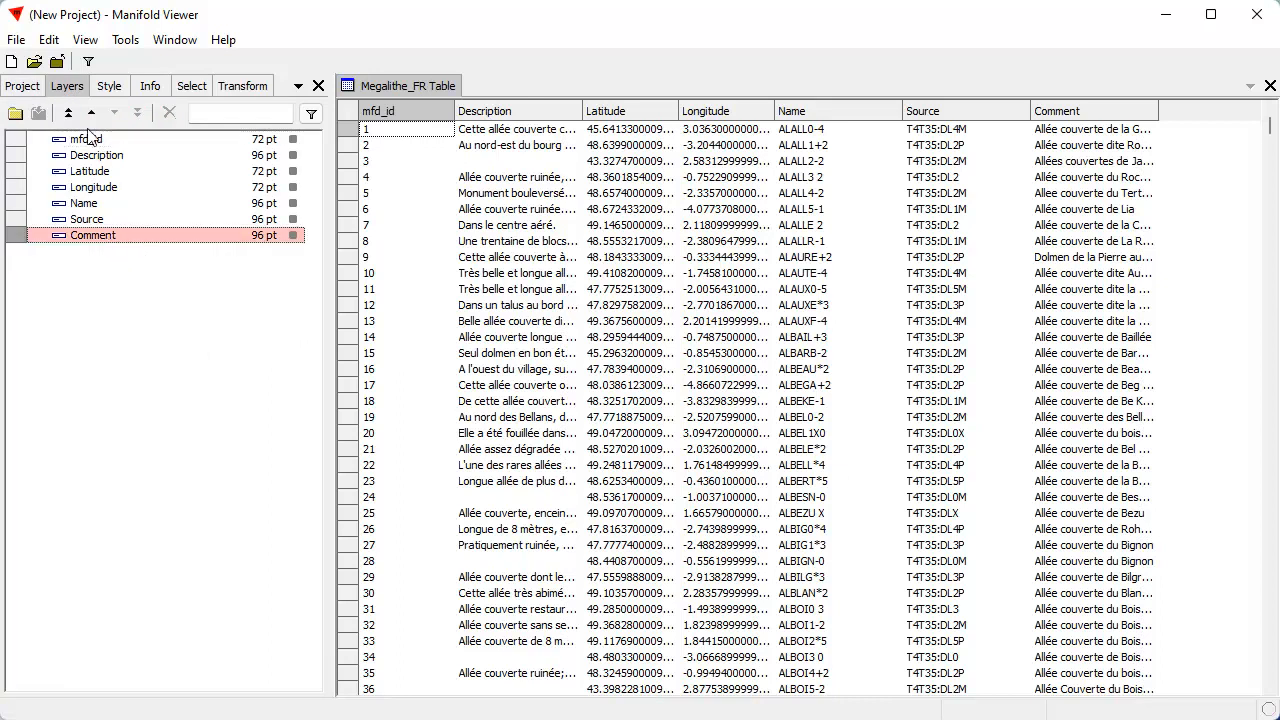
{"action": "left_click", "coordinate": [91, 113]}
{"action": "left_click", "coordinate": [91, 113]}
{"action": "left_click", "coordinate": [91, 113]}
{"action": "left_click", "coordinate": [91, 113]}
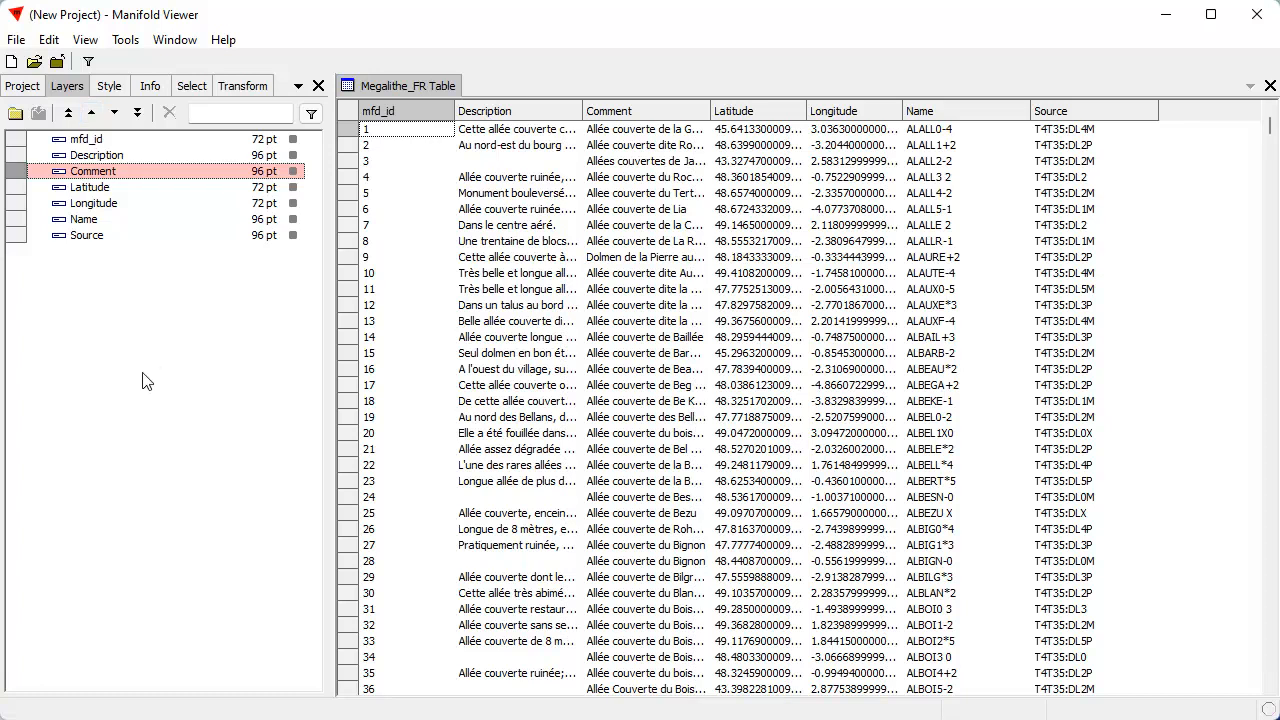
{"action": "right_click", "coordinate": [416, 108]}
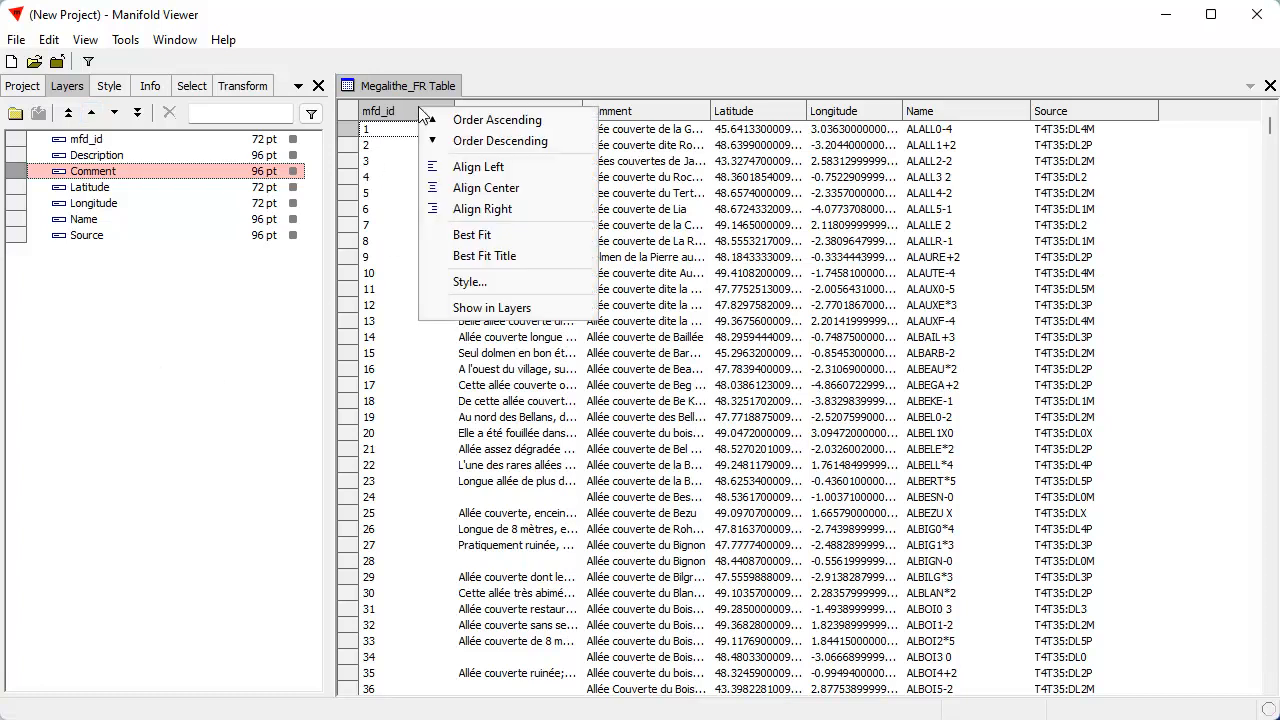
{"action": "left_click", "coordinate": [478, 256]}
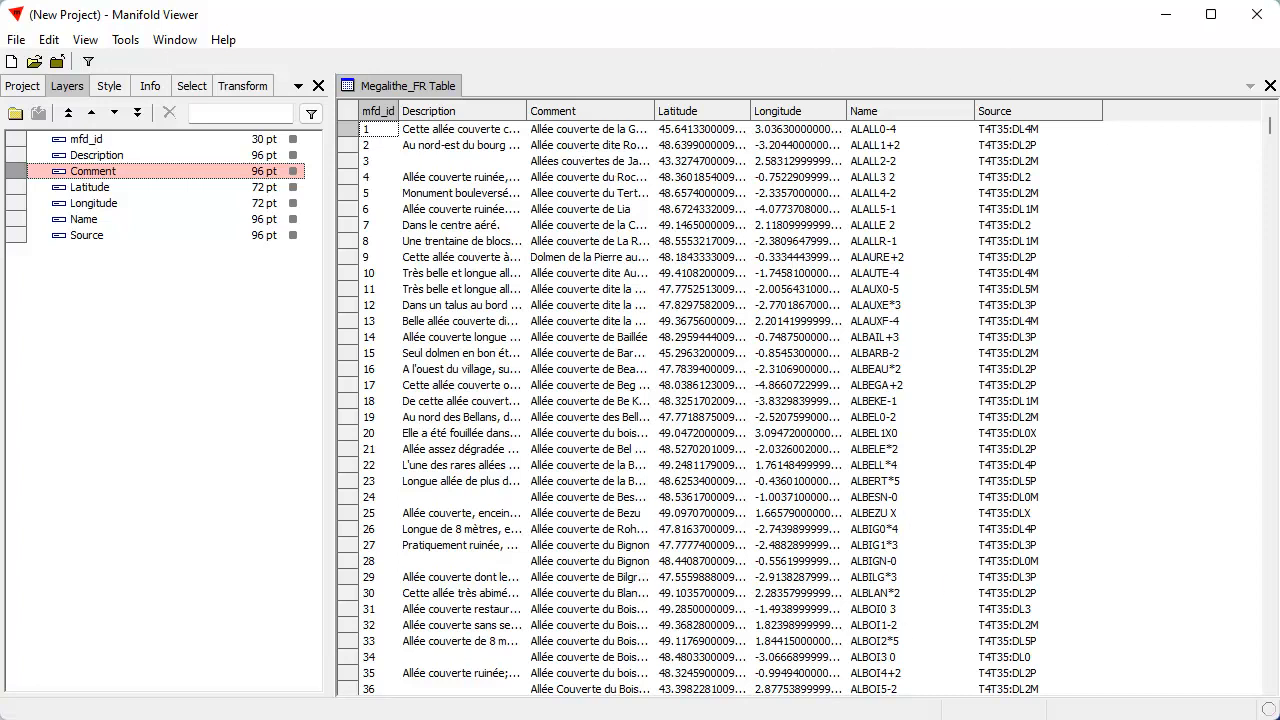
Bring the dolmen and big_dolmen pictures into view over the table, and move both out of the way again
{"action": "left_click_drag", "start_coordinate": [142, 719], "coordinate": [972, 185]}
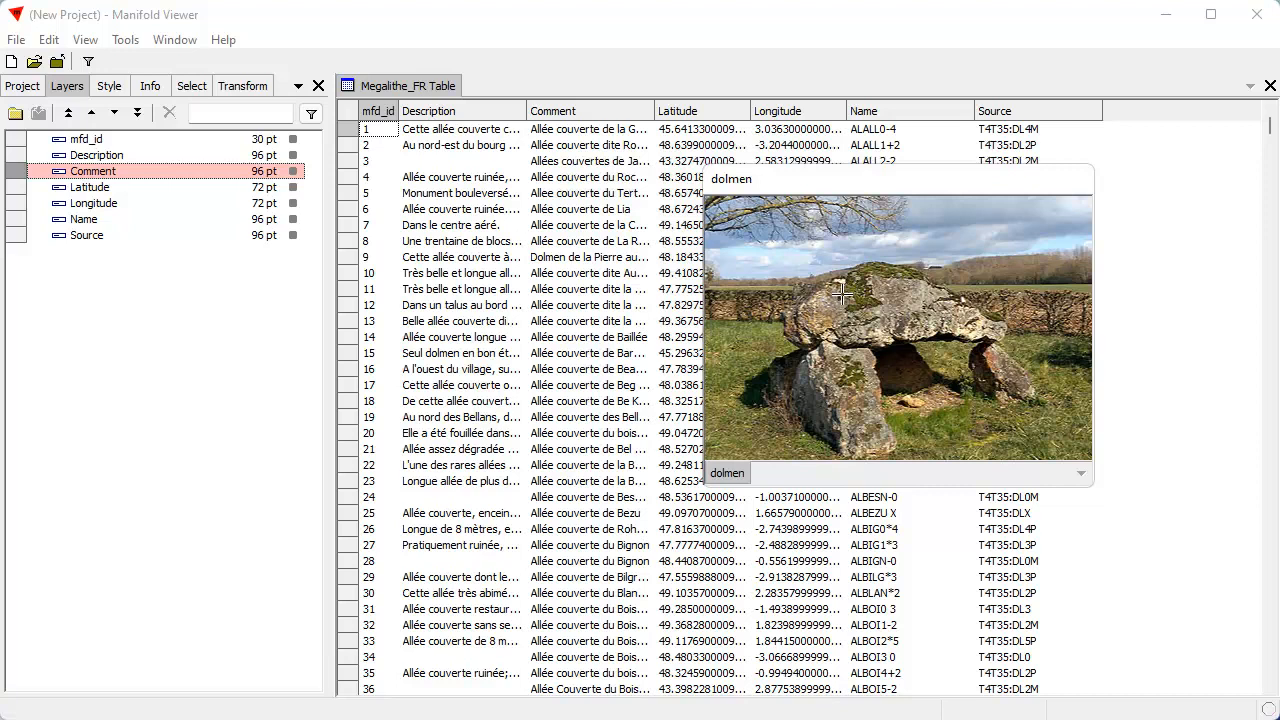
{"action": "left_click_drag", "start_coordinate": [923, 182], "coordinate": [336, 172]}
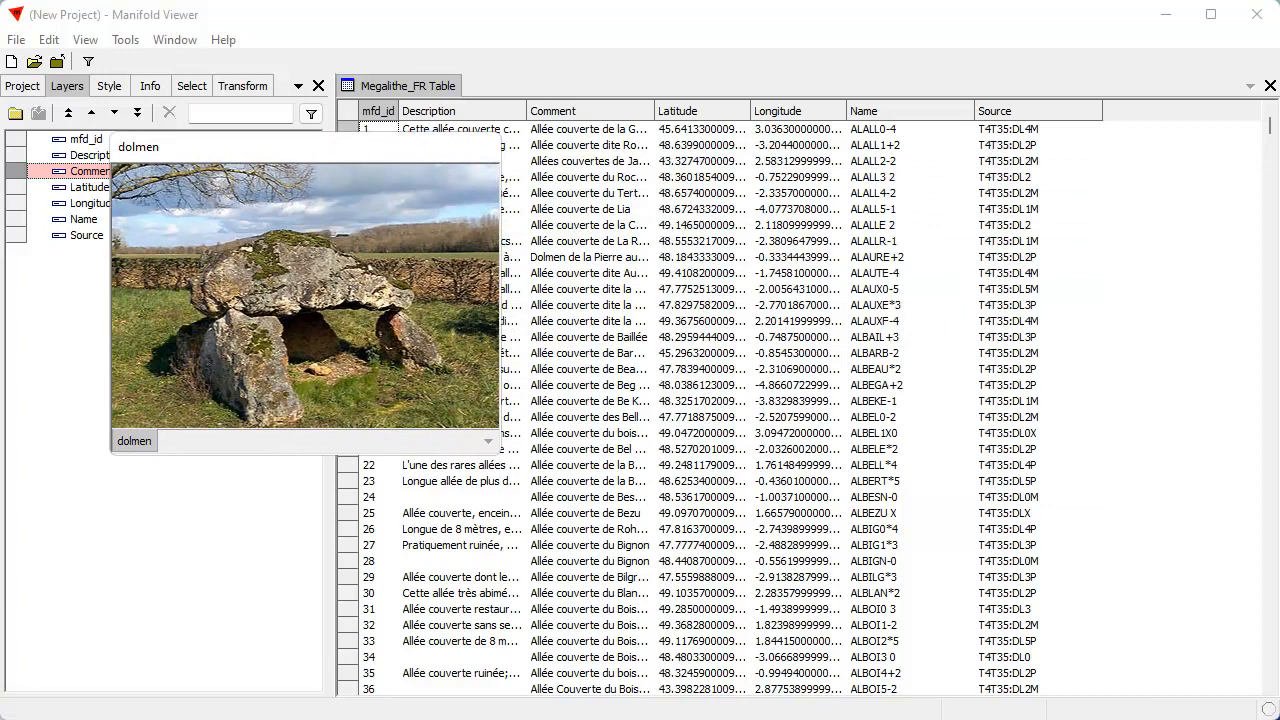
{"action": "left_click_drag", "start_coordinate": [650, 712], "coordinate": [632, 188]}
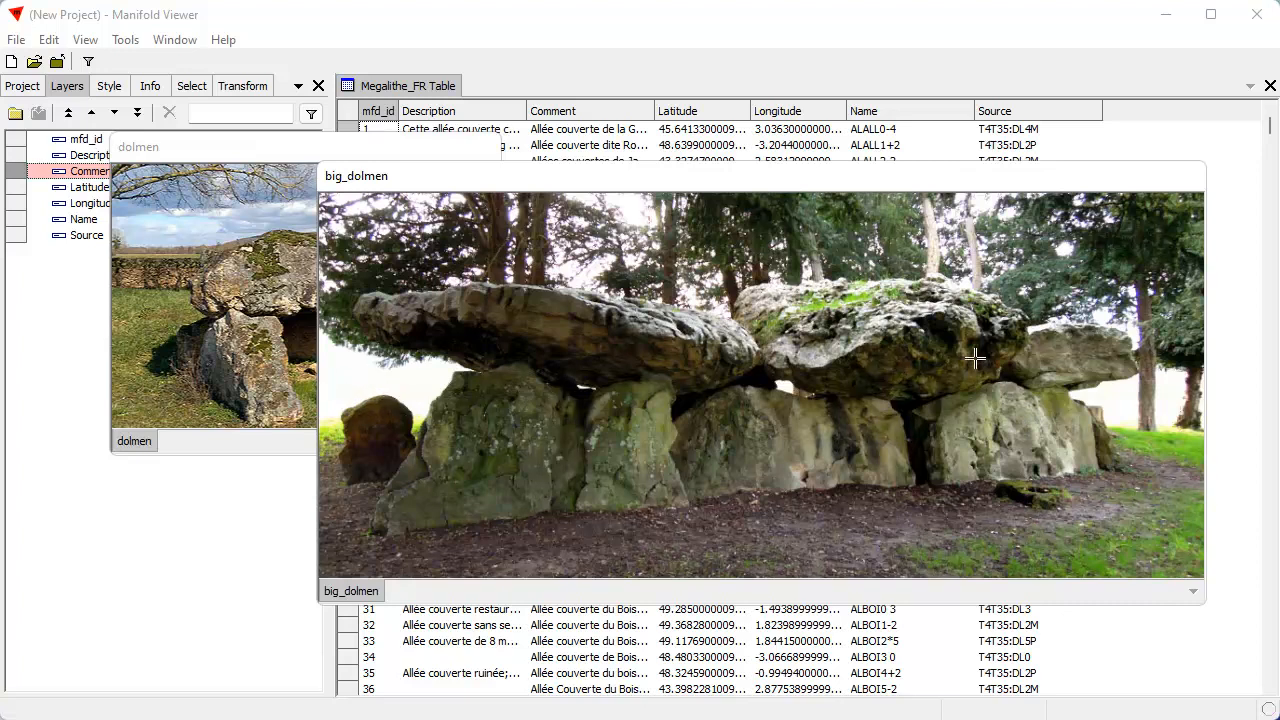
{"action": "left_click_drag", "start_coordinate": [878, 175], "coordinate": [903, 188]}
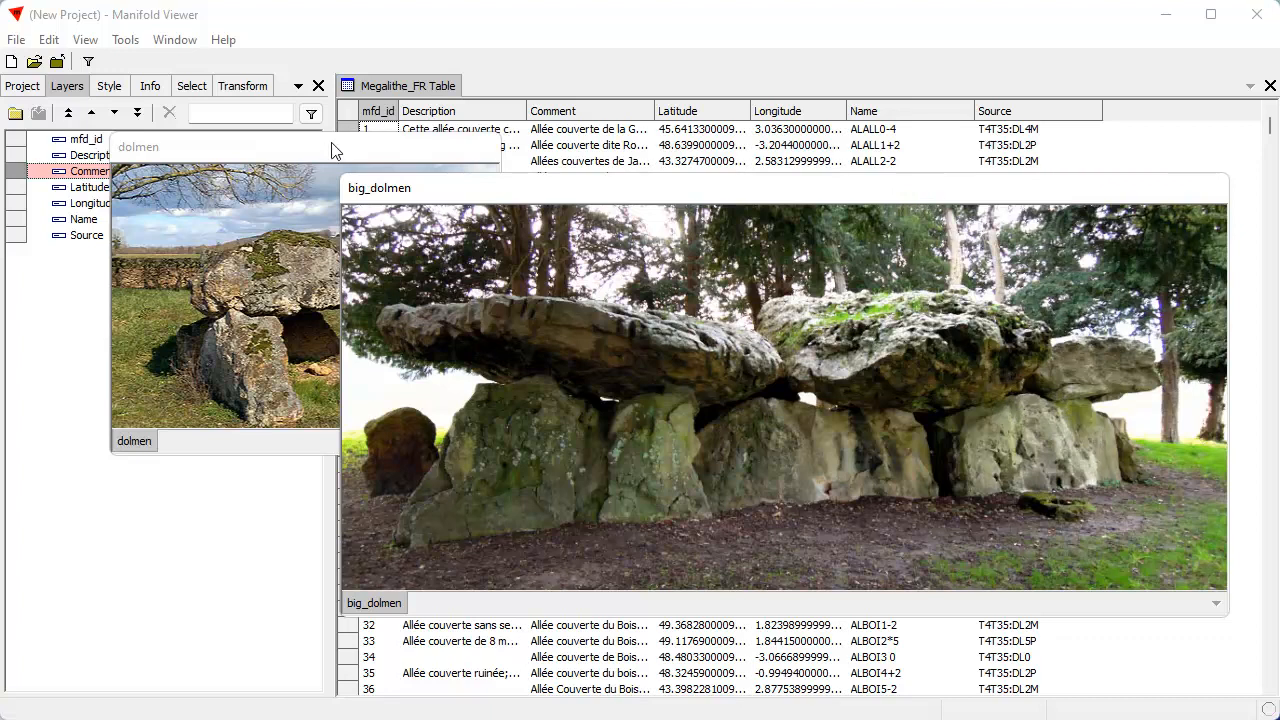
{"action": "left_click_drag", "start_coordinate": [651, 192], "coordinate": [628, 225]}
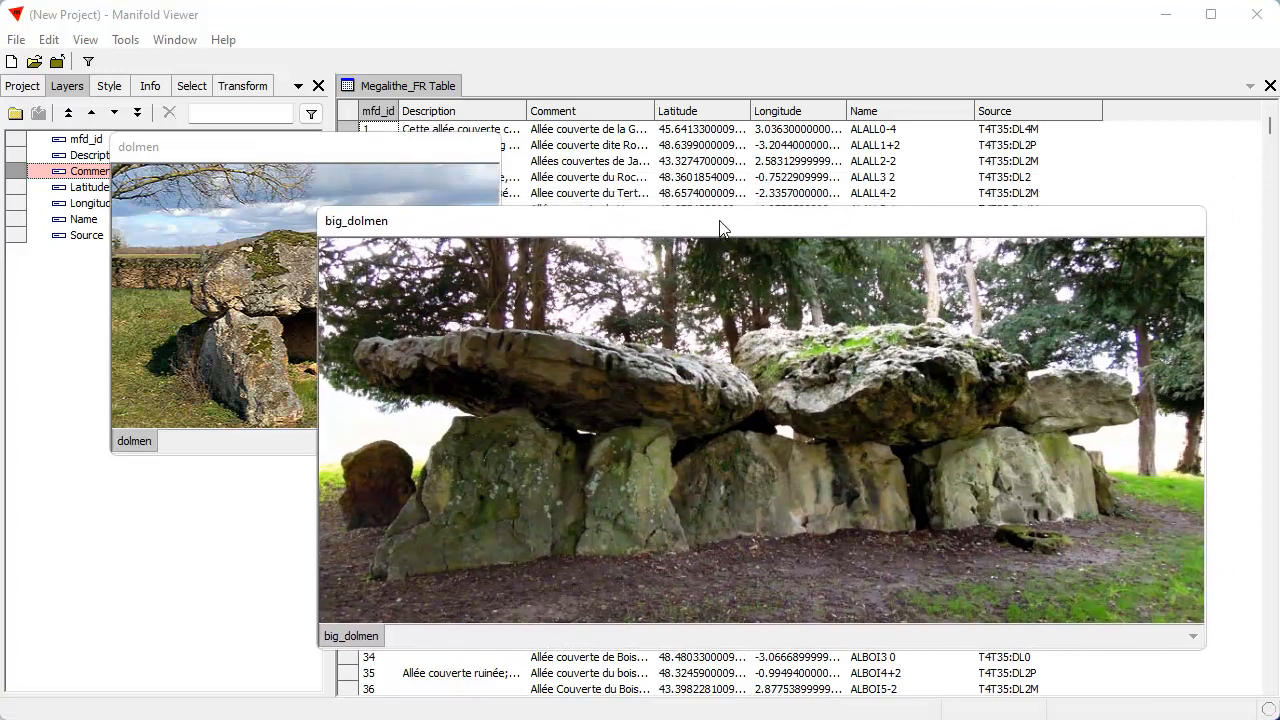
{"action": "left_click_drag", "start_coordinate": [722, 228], "coordinate": [662, 712]}
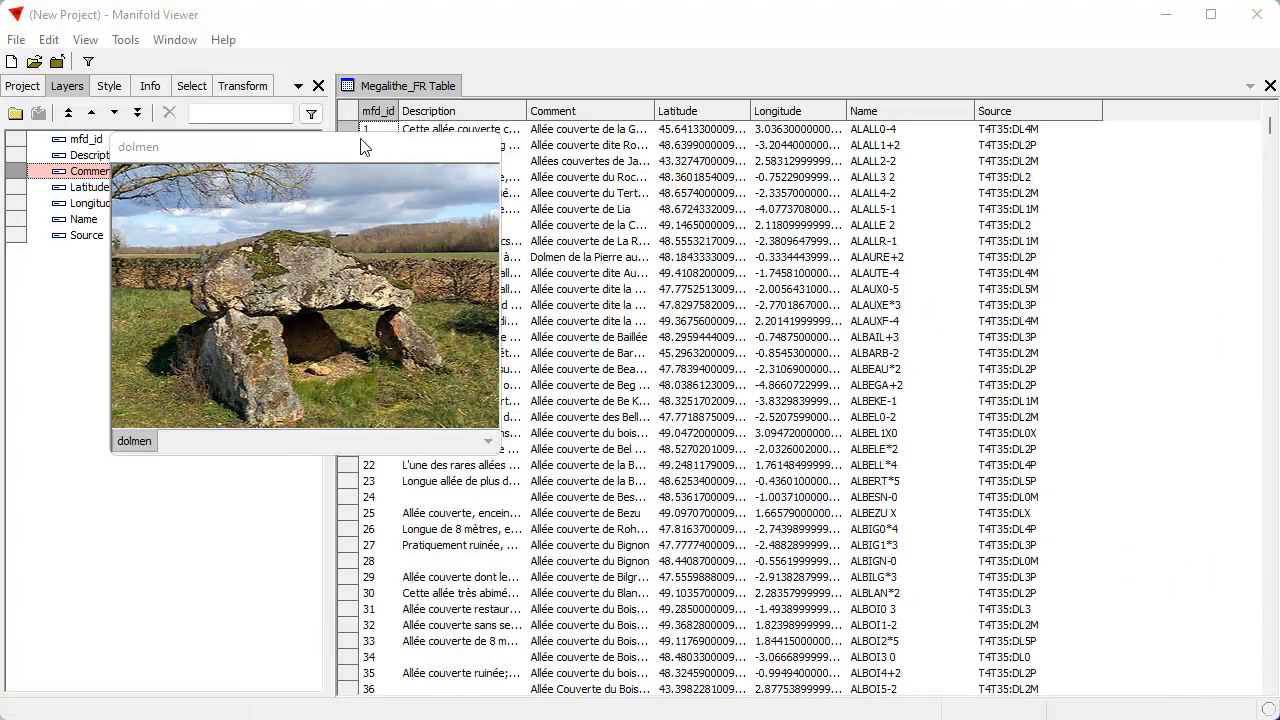
{"action": "left_click_drag", "start_coordinate": [358, 148], "coordinate": [275, 719]}
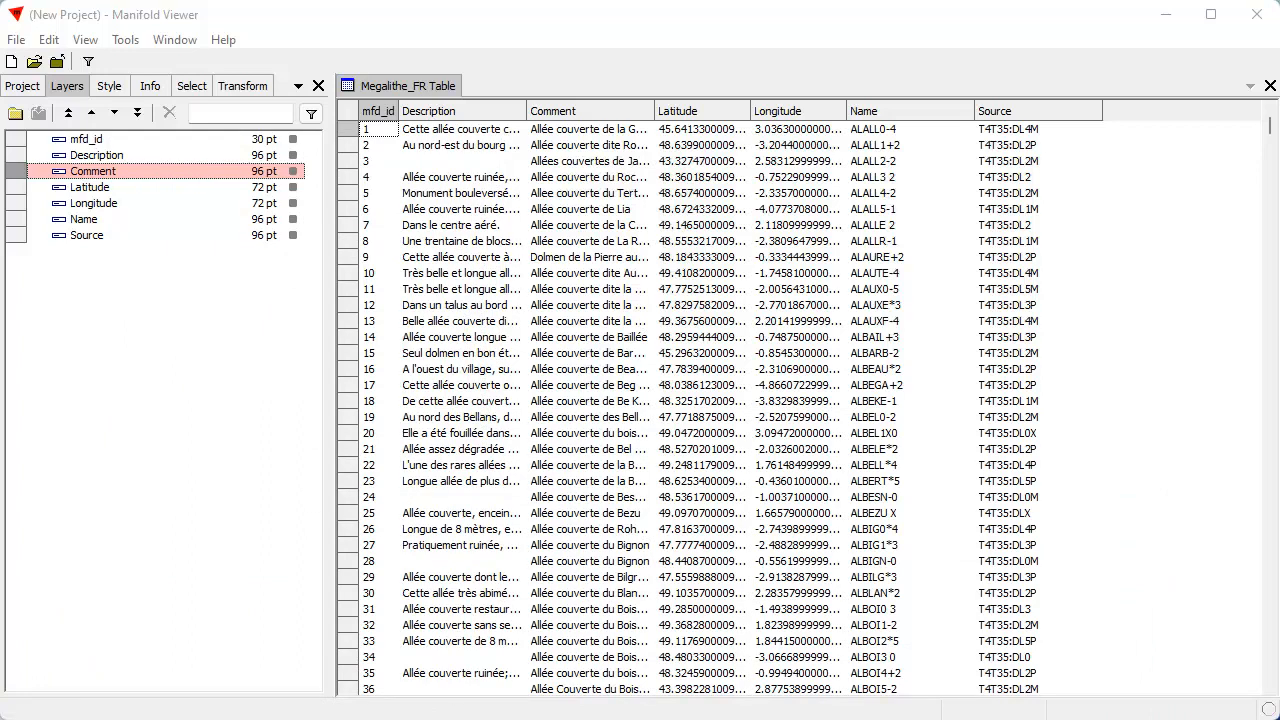
Preview and select all records in Megalithe_FR Table whose Comment text contains "dolmen", replacing the current selection
{"action": "left_click", "coordinate": [192, 88]}
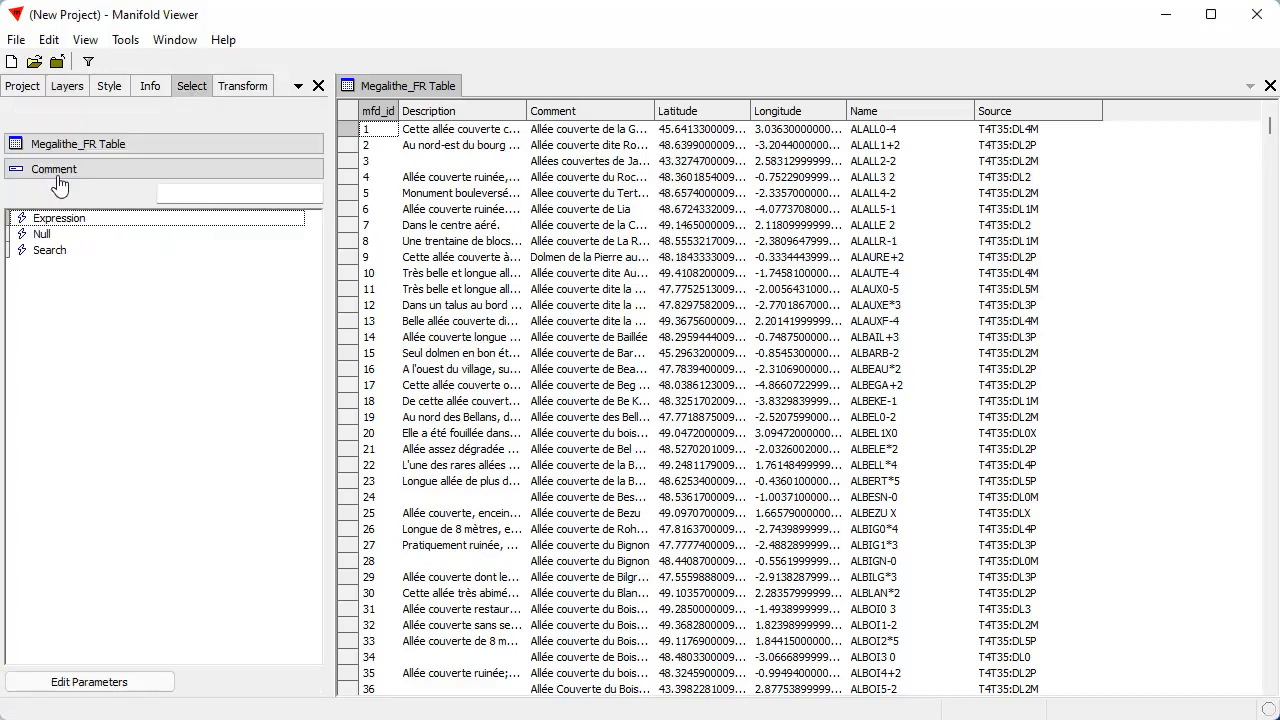
{"action": "double_click", "coordinate": [50, 250]}
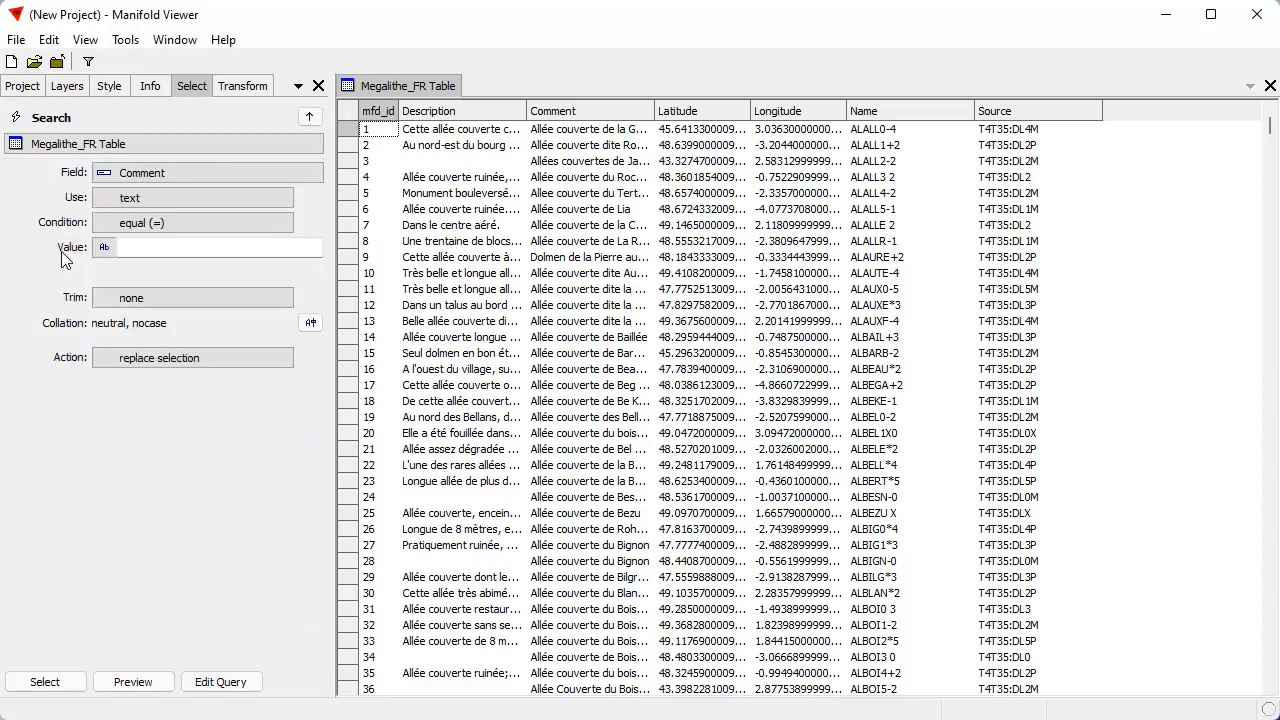
{"action": "left_click", "coordinate": [150, 224]}
{"action": "left_click", "coordinate": [148, 262]}
{"action": "left_click", "coordinate": [160, 248]}
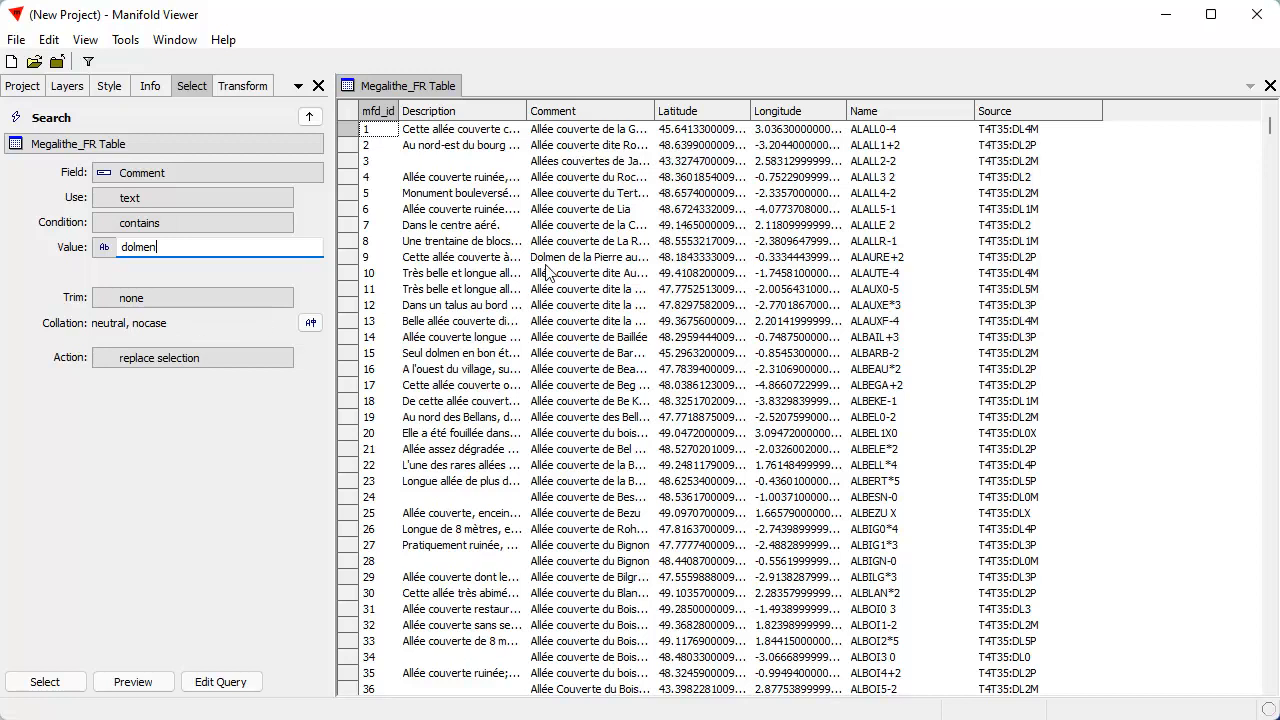
{"action": "left_click", "coordinate": [578, 259]}
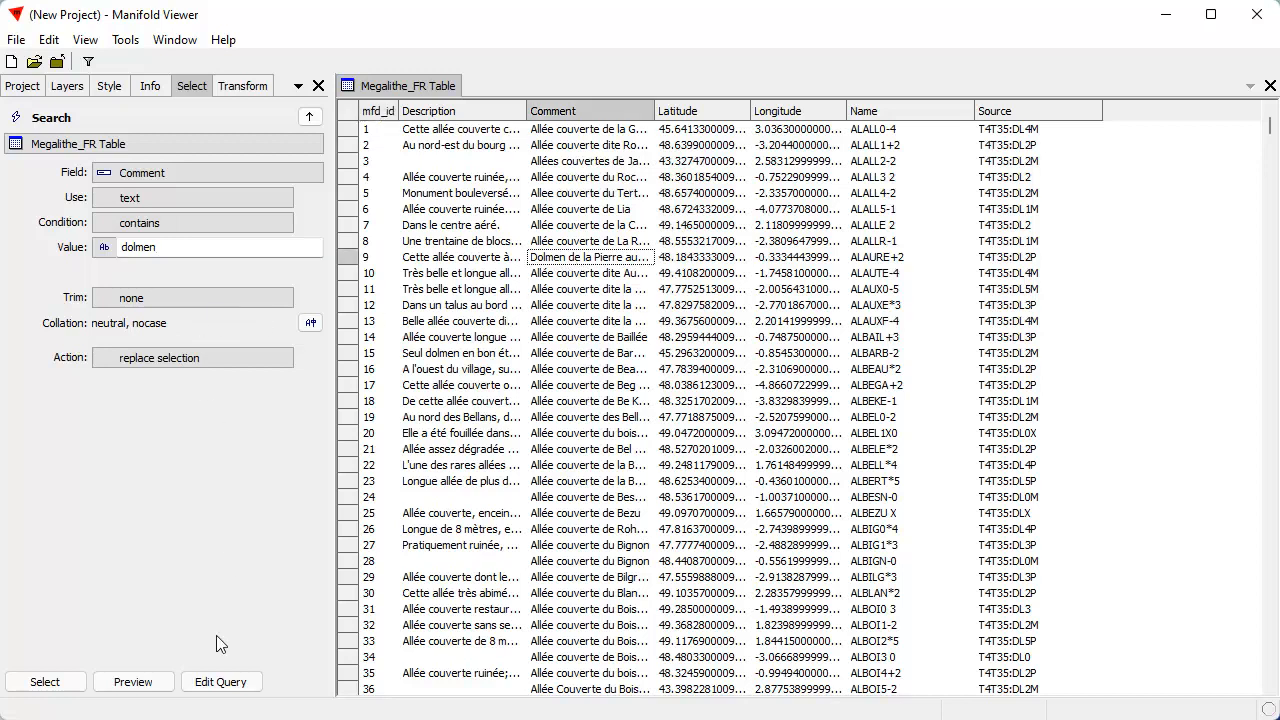
{"action": "left_click", "coordinate": [133, 681]}
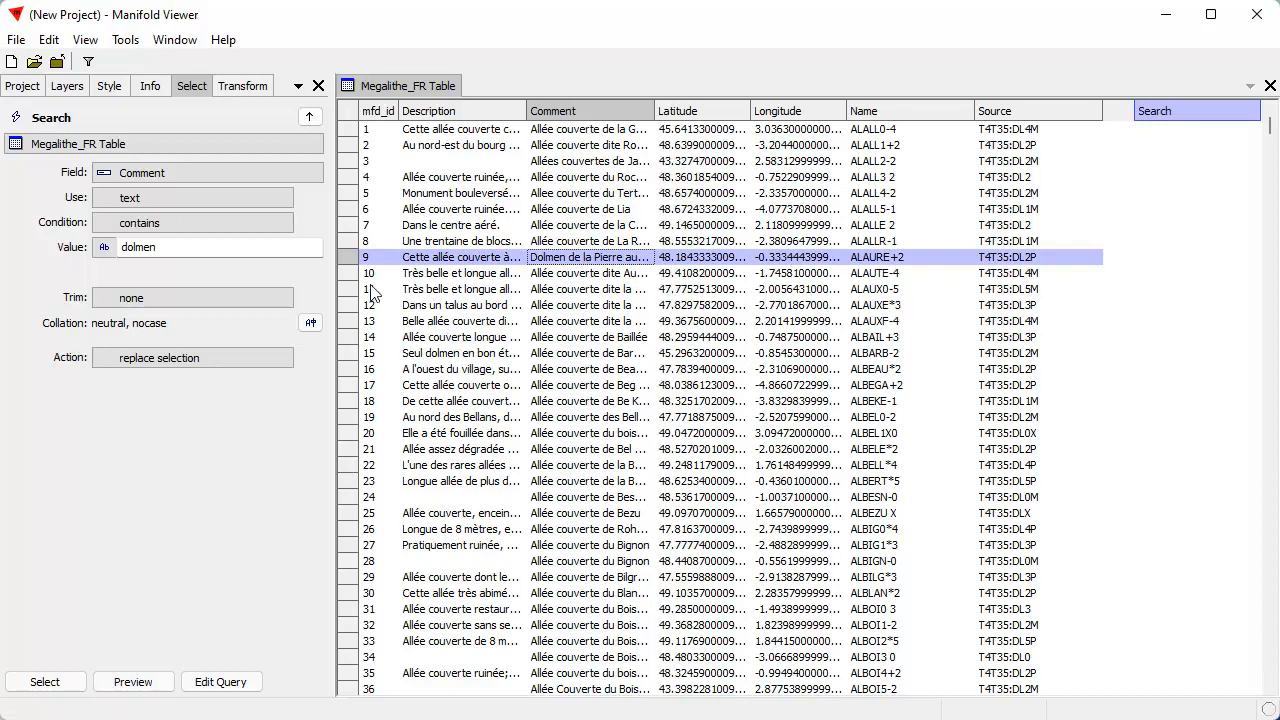
{"action": "left_click", "coordinate": [45, 684]}
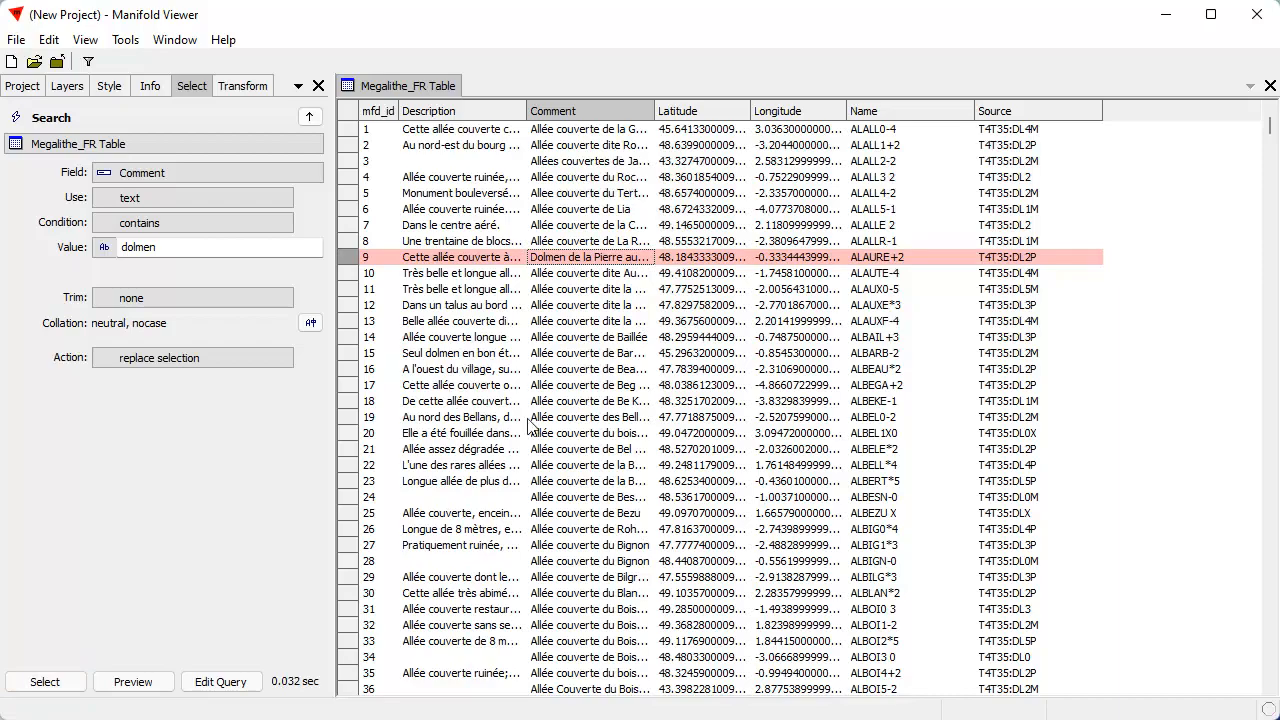
Copy the selected dolmen records and paste them into the project as a new table
{"action": "left_click_drag", "start_coordinate": [1269, 128], "coordinate": [1273, 183]}
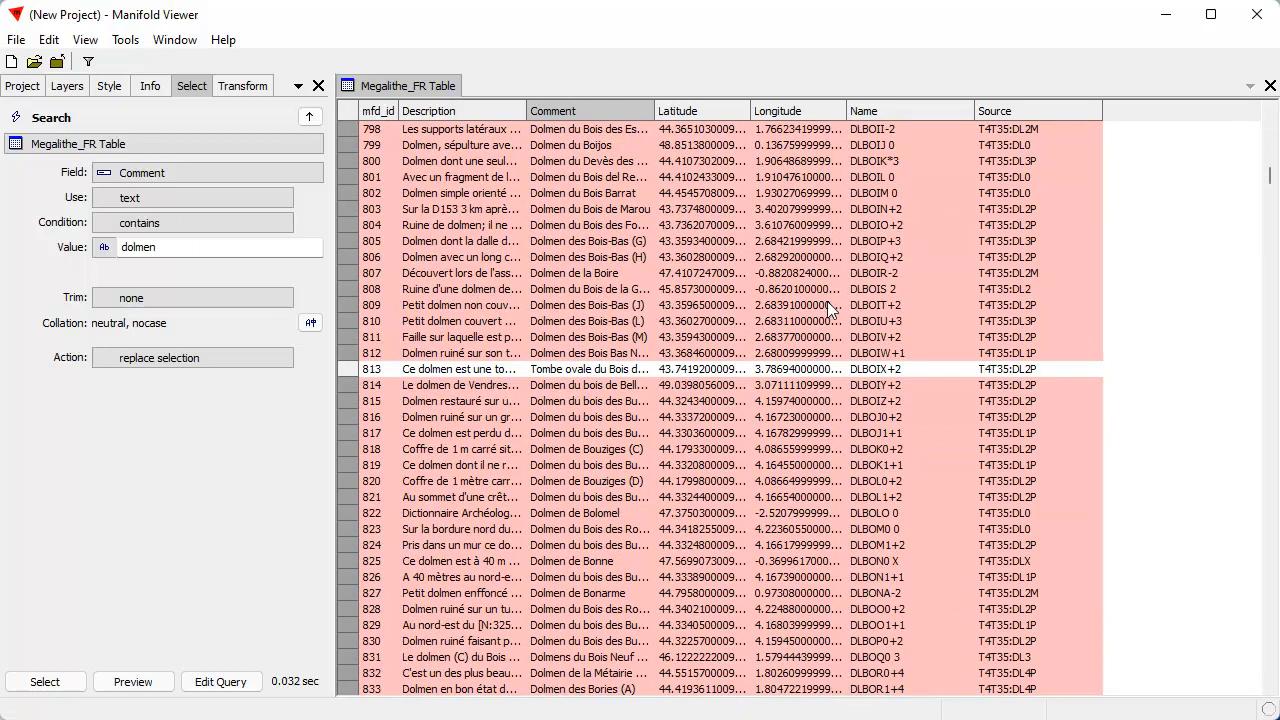
{"action": "left_click", "coordinate": [50, 40]}
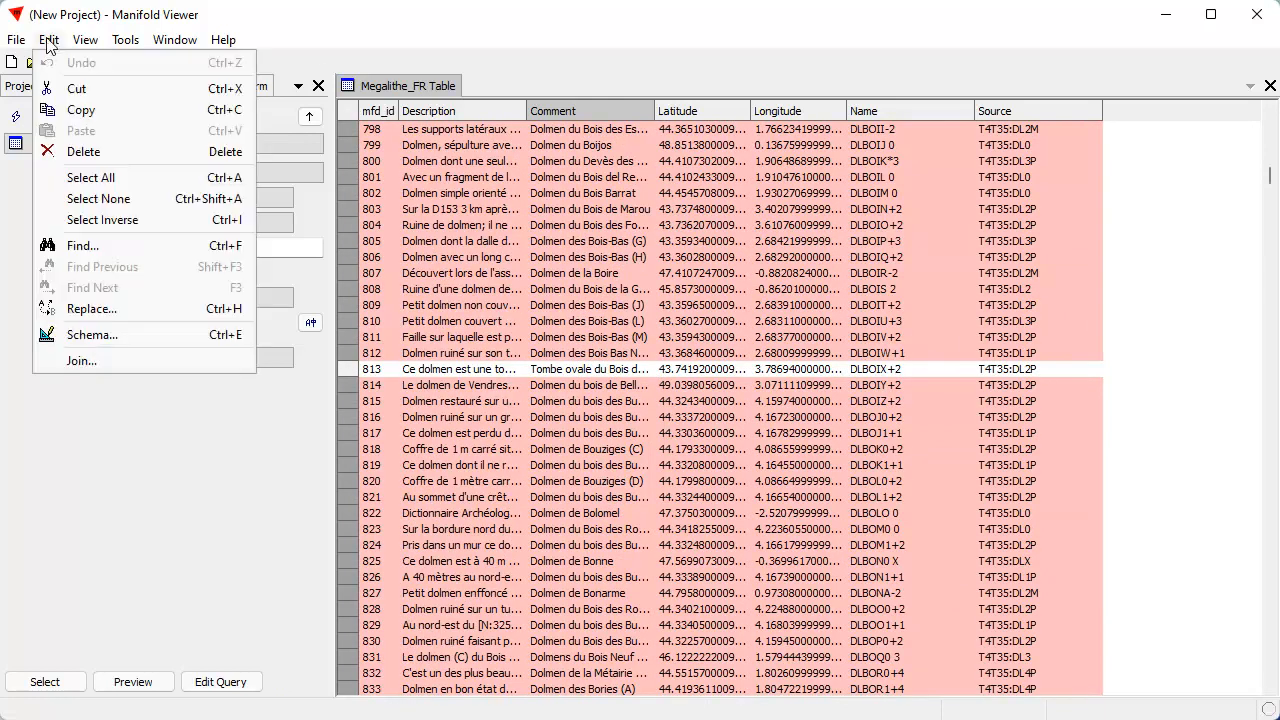
{"action": "left_click", "coordinate": [80, 110]}
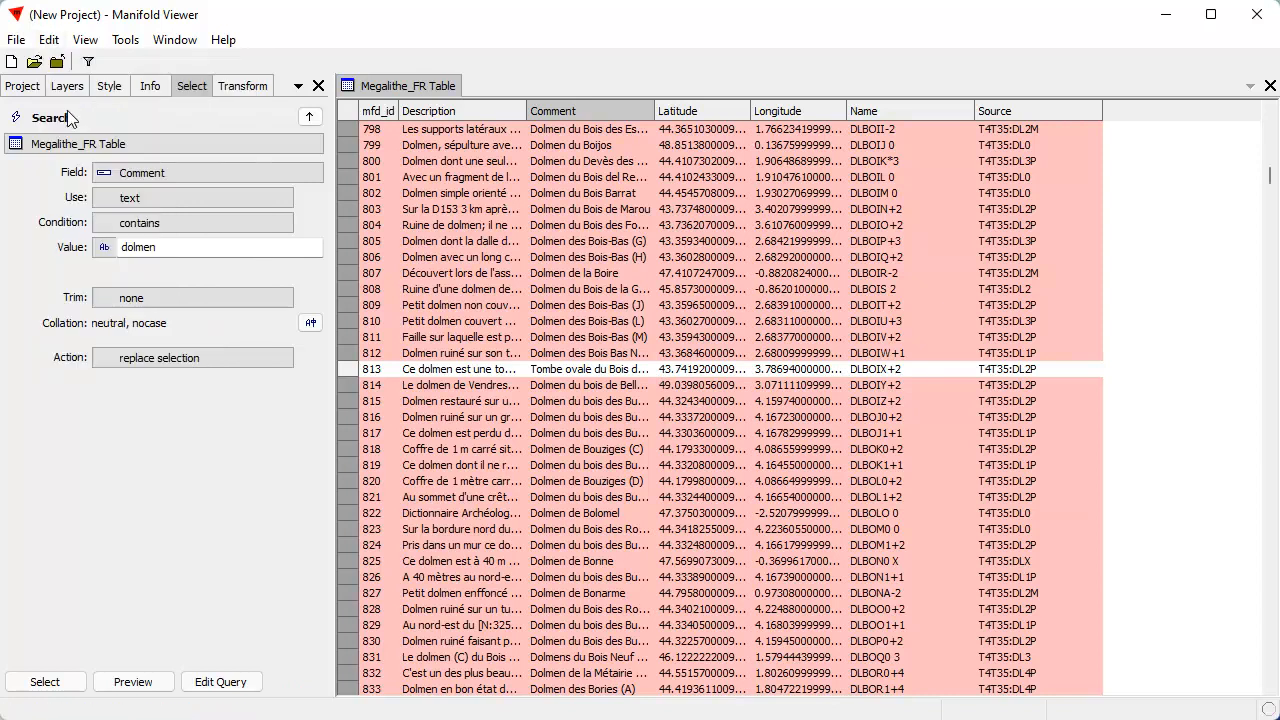
{"action": "left_click", "coordinate": [22, 88]}
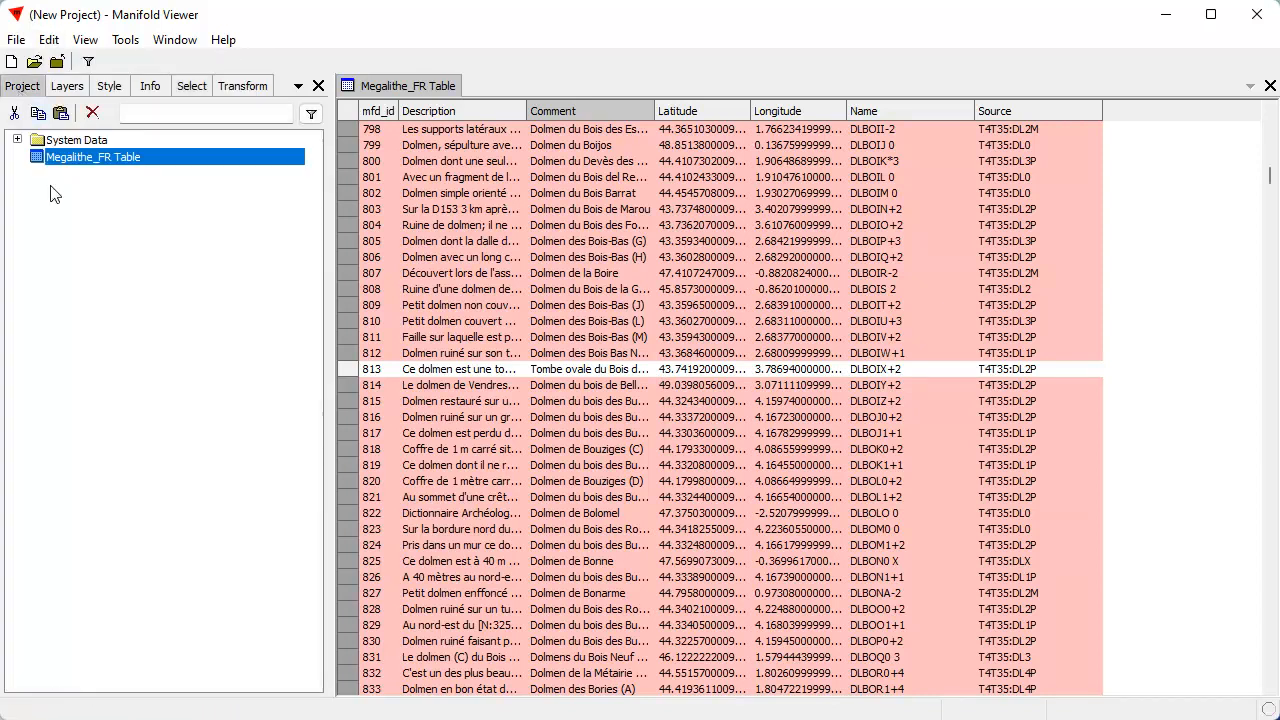
{"action": "right_click", "coordinate": [80, 256]}
{"action": "left_click", "coordinate": [131, 280]}
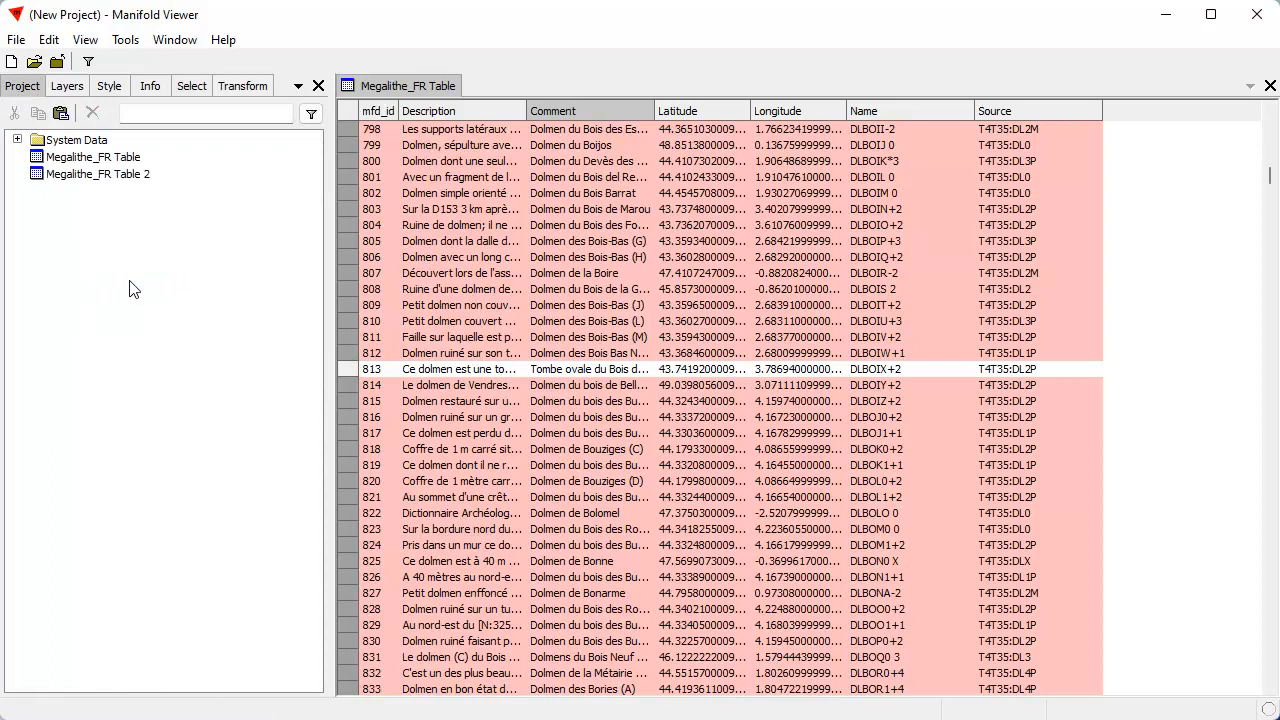
Rename the pasted Megalithe_FR Table 2 as "dolmen Table"
{"action": "left_click", "coordinate": [138, 177]}
{"action": "left_click", "coordinate": [158, 177]}
{"action": "type", "text": "dolm"}
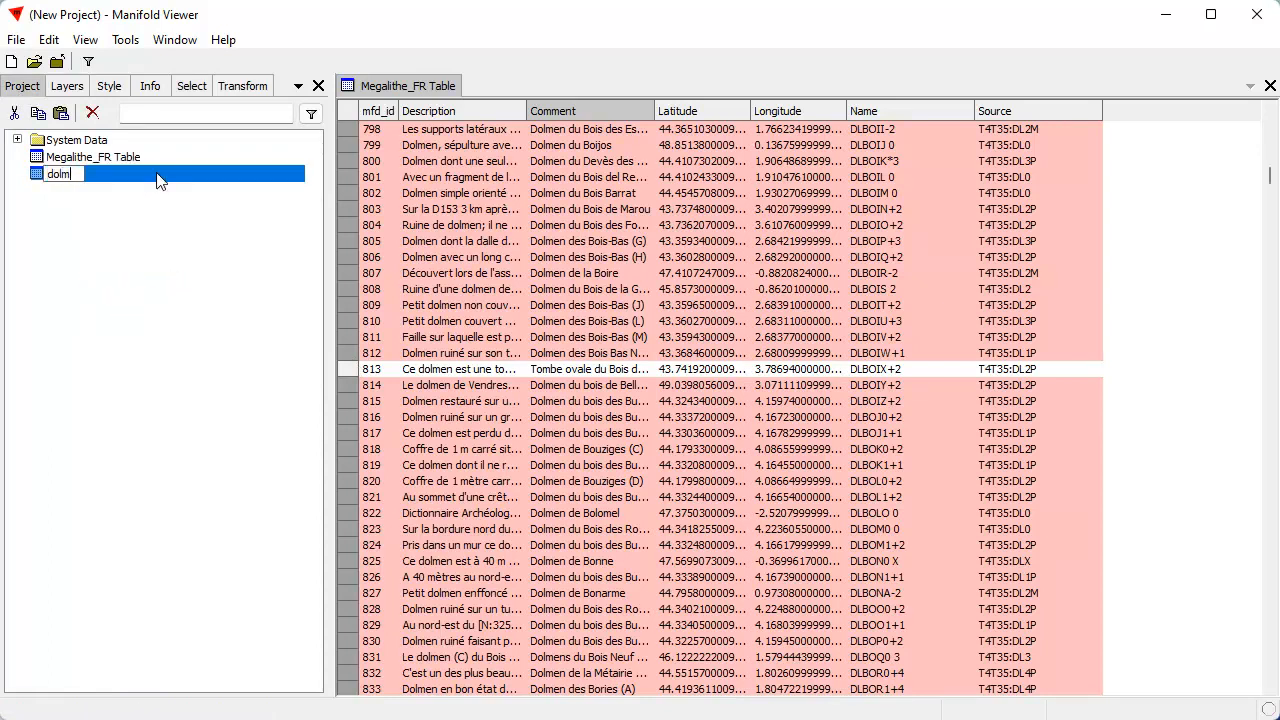
{"action": "type", "text": "en Table"}
{"action": "key", "text": "Return"}
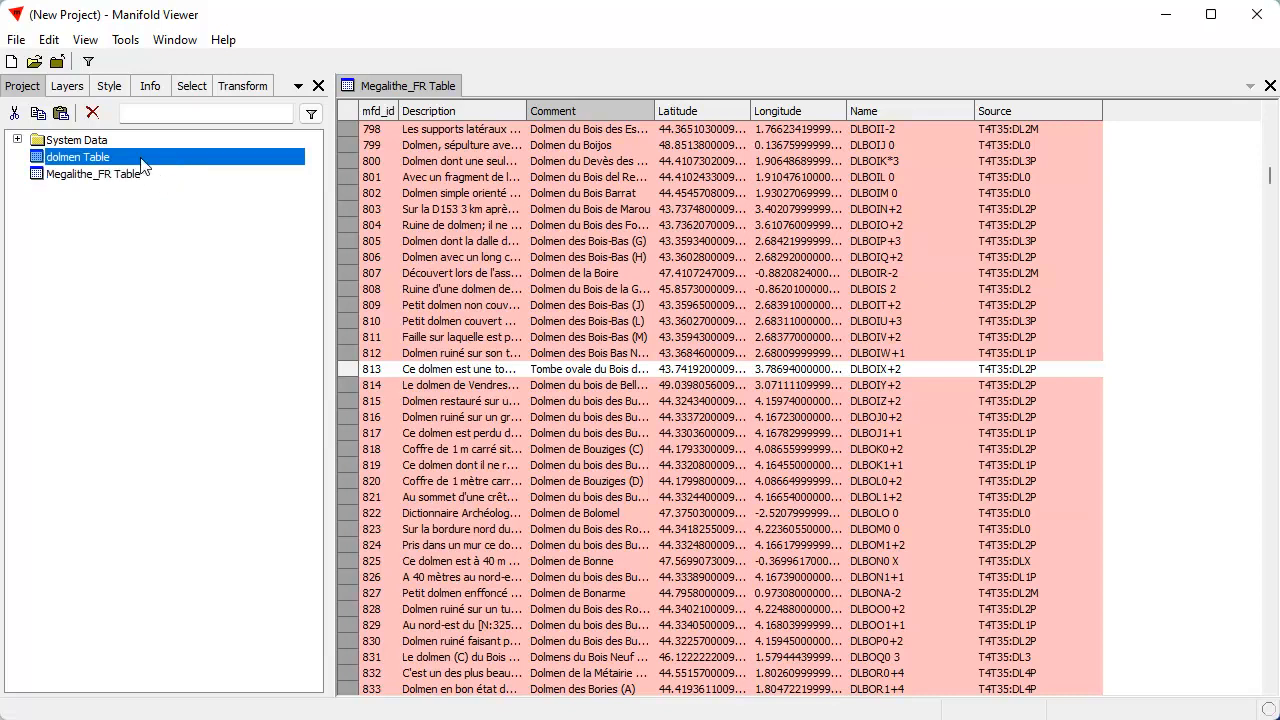
Open dolmen Table and close the Megalithe_FR Table window
{"action": "double_click", "coordinate": [140, 160]}
{"action": "left_click", "coordinate": [418, 89]}
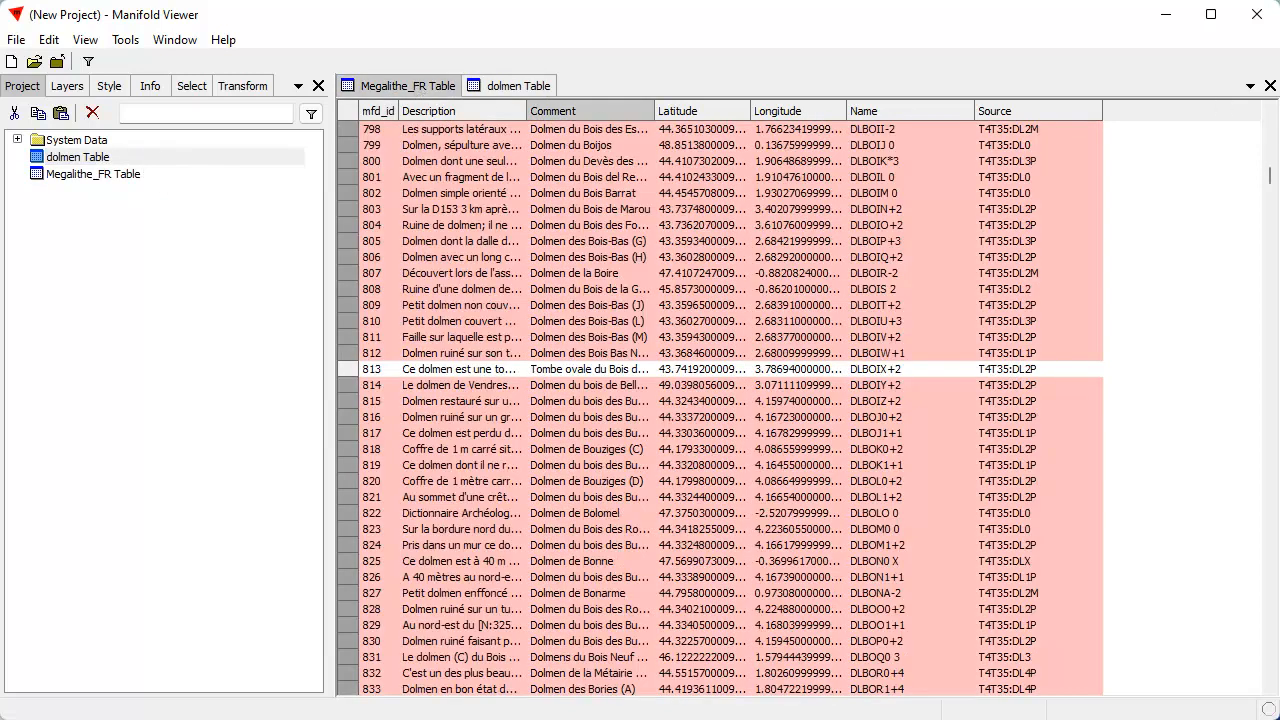
{"action": "left_click", "coordinate": [1270, 86]}
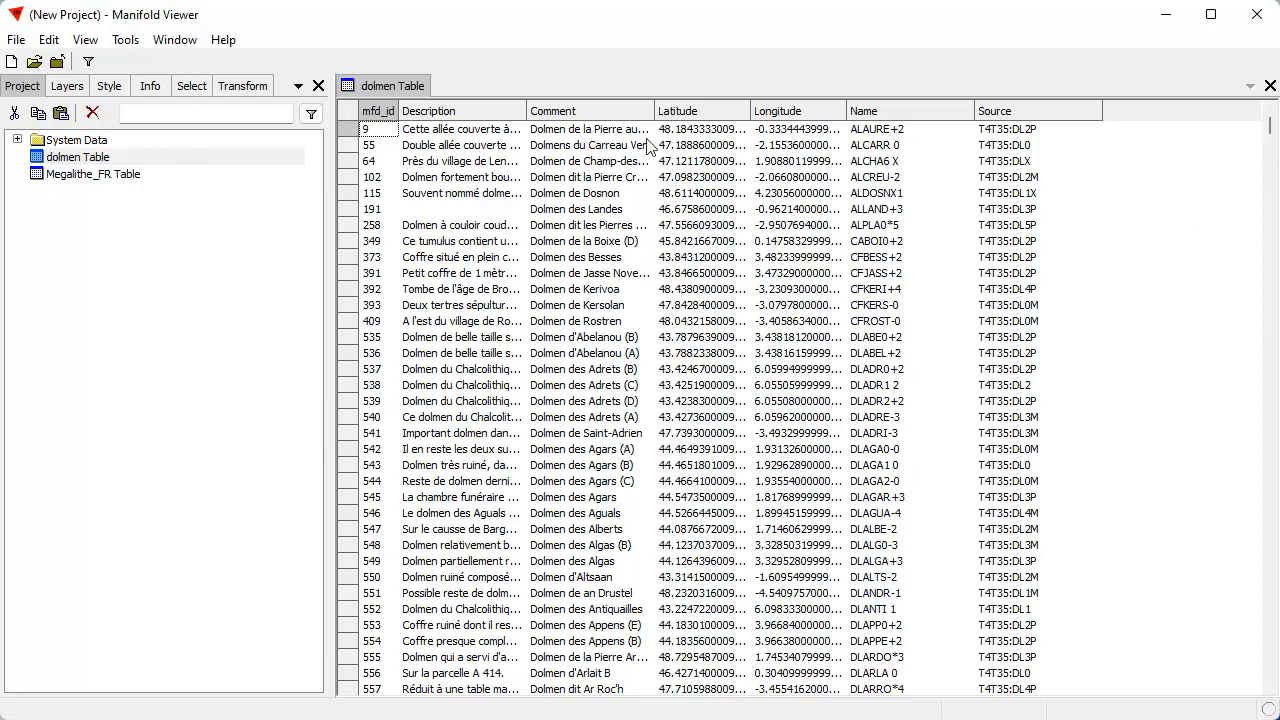
{"action": "mouse_move", "coordinate": [1270, 128]}
{"action": "left_mouse_down"}
{"action": "mouse_move", "coordinate": [1275, 155]}
{"action": "mouse_move", "coordinate": [1274, 118]}
{"action": "left_mouse_up"}
Add a field named Geom of type geom to the schema of dolmen Table
{"action": "left_click", "coordinate": [52, 40]}
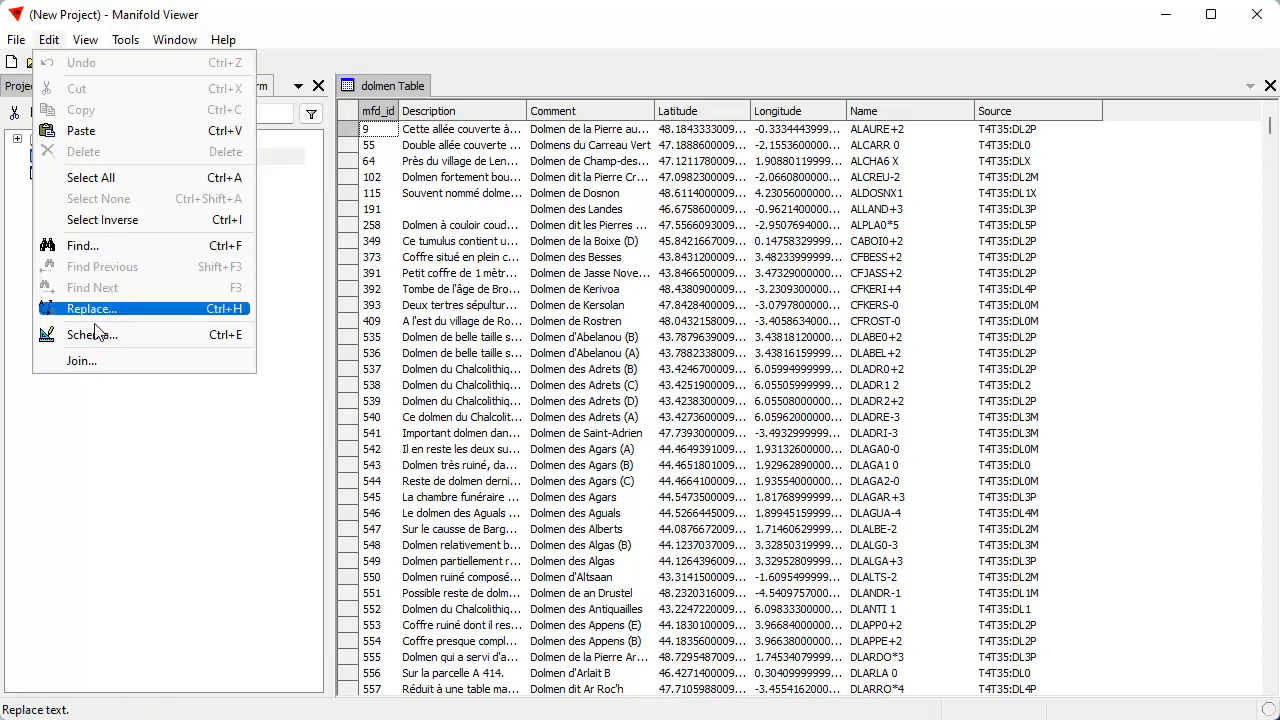
{"action": "left_click", "coordinate": [94, 338]}
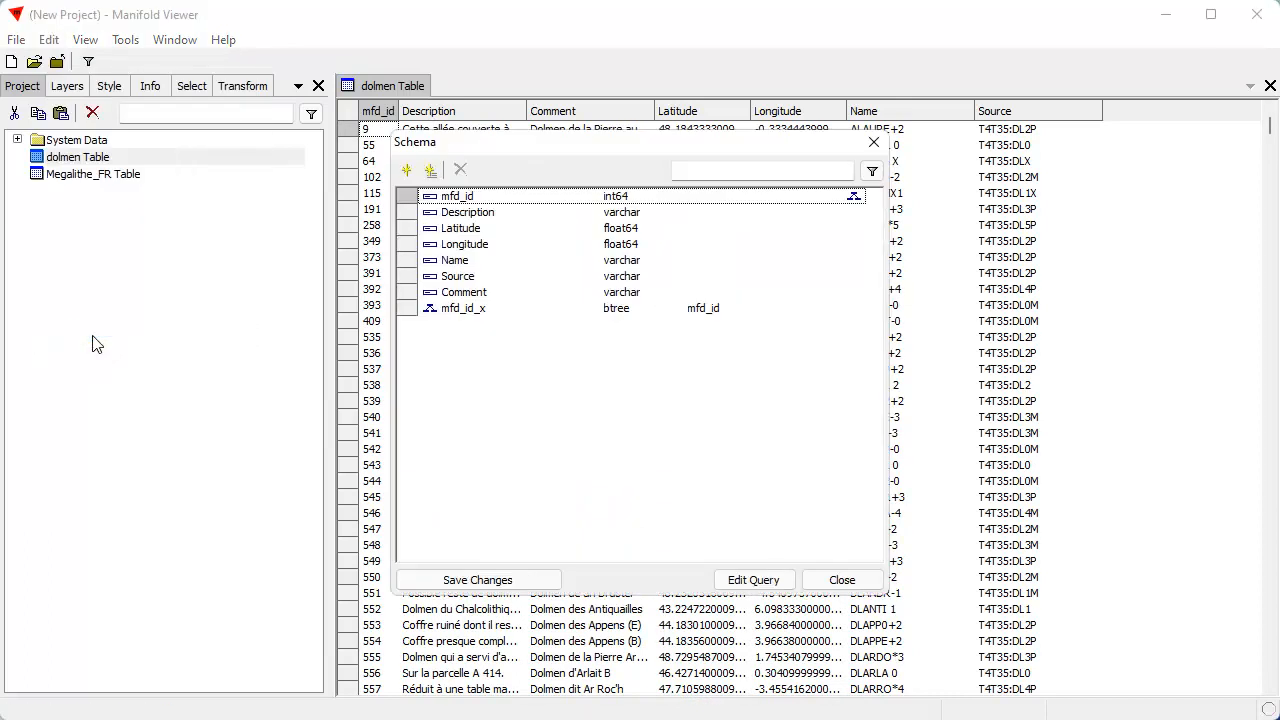
{"action": "left_click", "coordinate": [405, 172]}
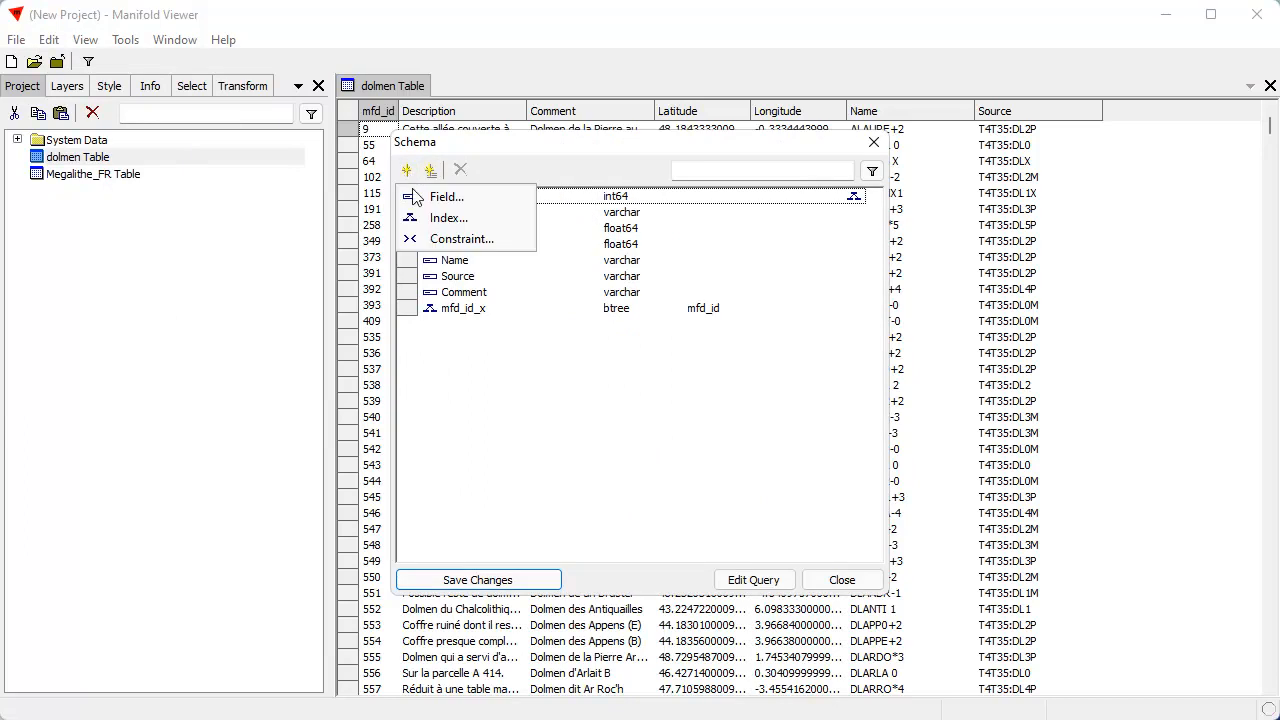
{"action": "left_click", "coordinate": [460, 196]}
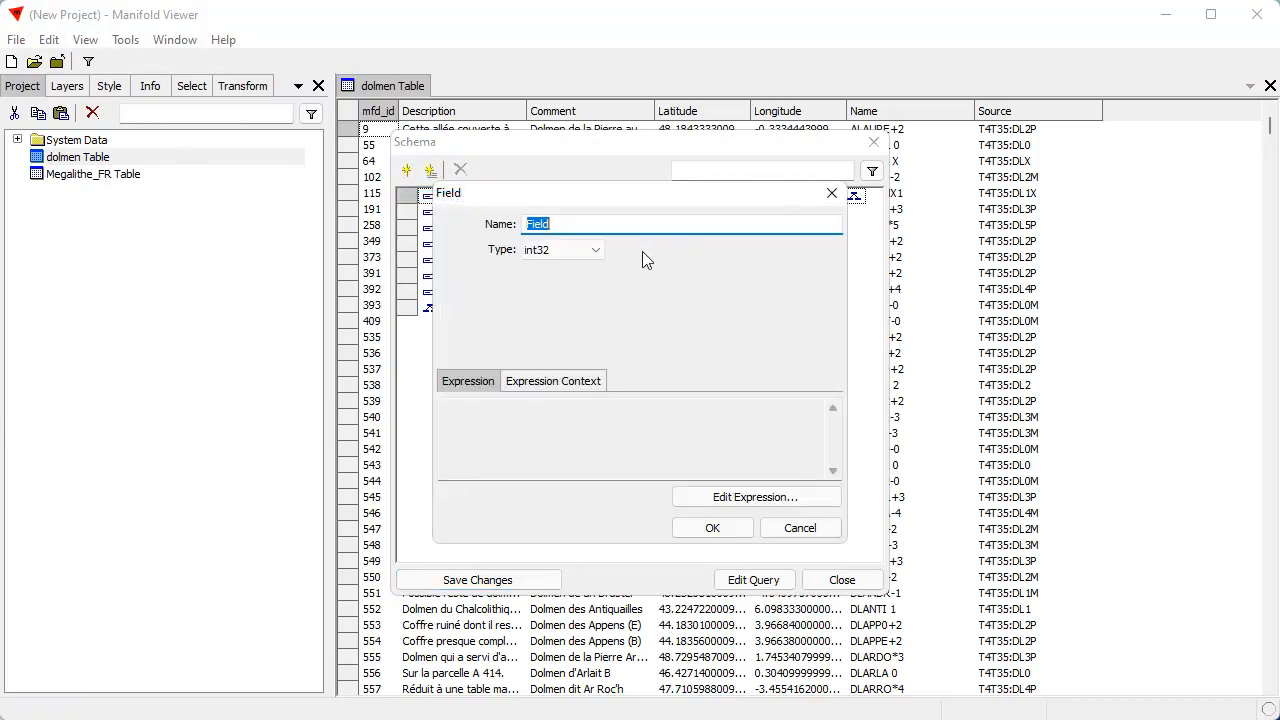
{"action": "type", "text": "Geom"}
{"action": "left_click", "coordinate": [594, 250]}
{"action": "left_click", "coordinate": [595, 250]}
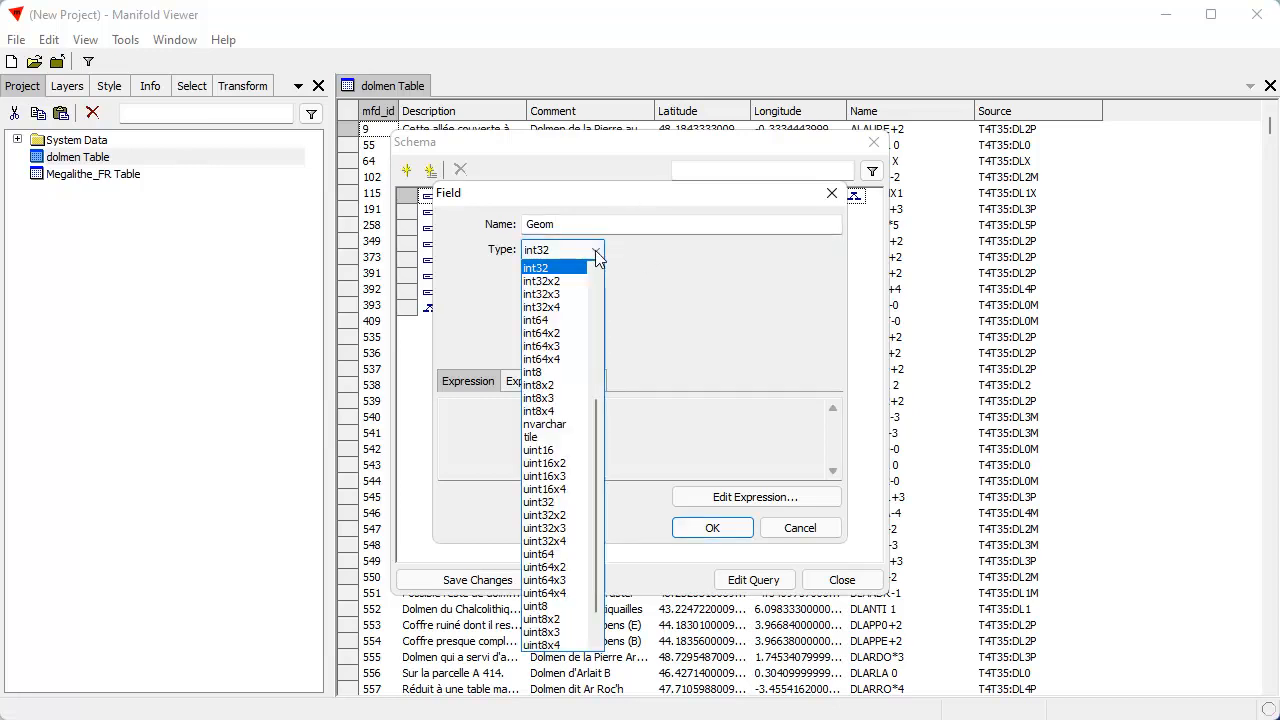
{"action": "left_click_drag", "start_coordinate": [595, 433], "coordinate": [620, 289]}
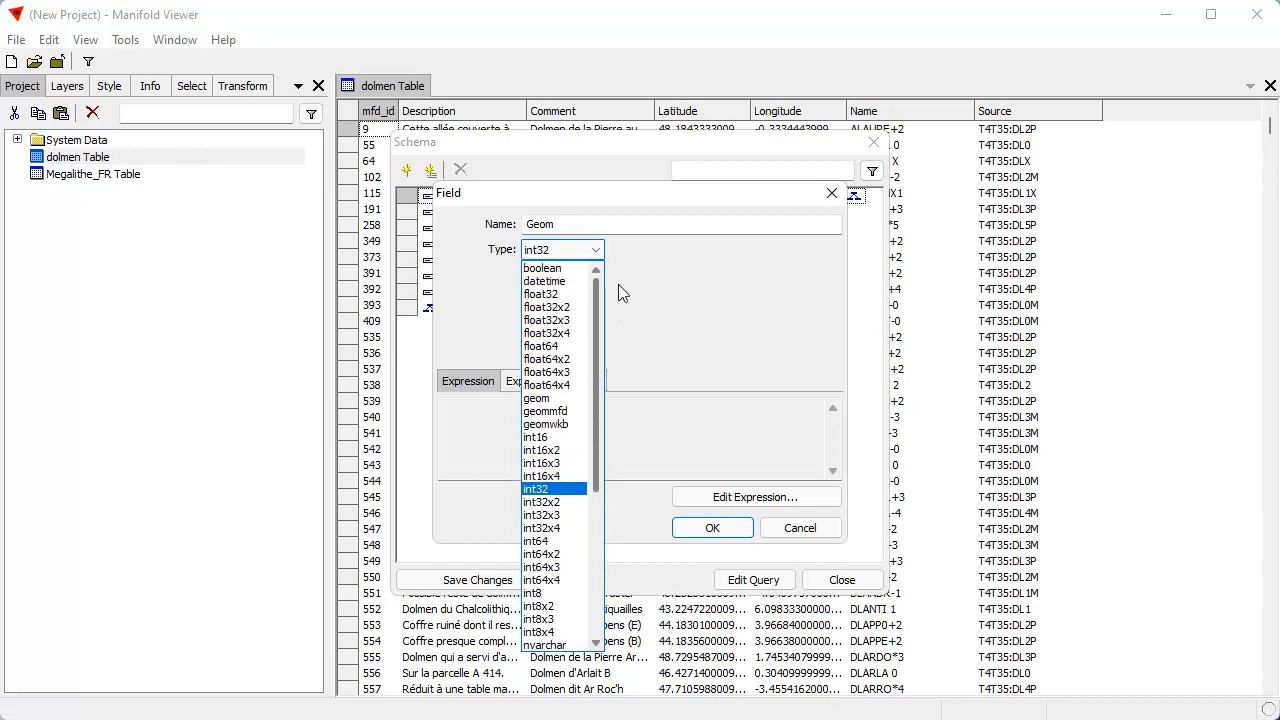
{"action": "left_click", "coordinate": [570, 398]}
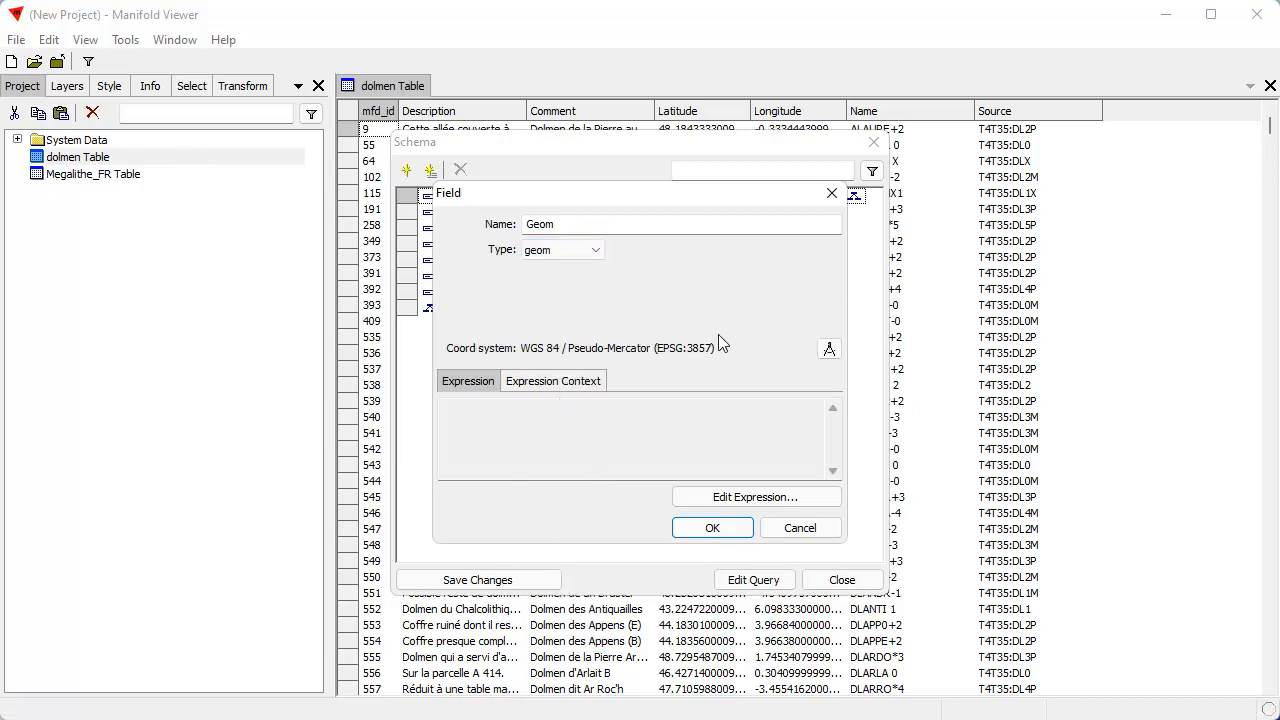
Set the Geom field's coordinate system to Latitude / Longitude and save the schema changes
{"action": "left_click_drag", "start_coordinate": [672, 203], "coordinate": [873, 222]}
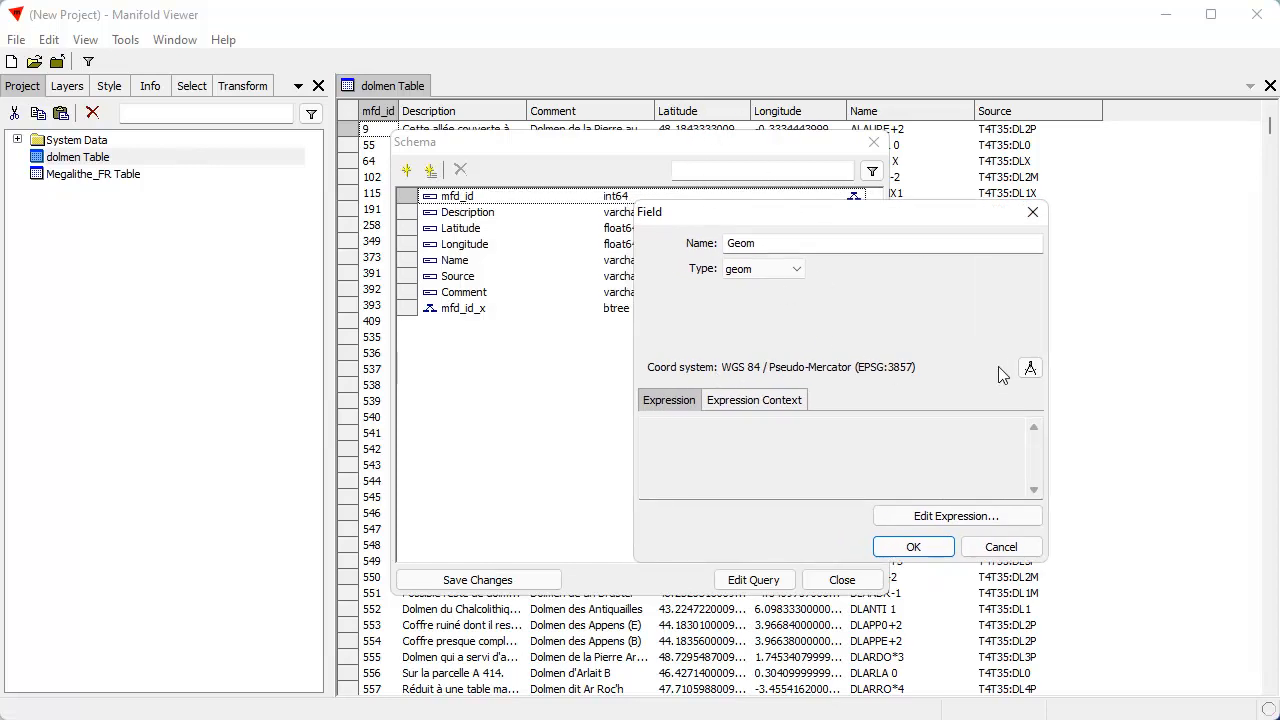
{"action": "left_click", "coordinate": [1030, 369]}
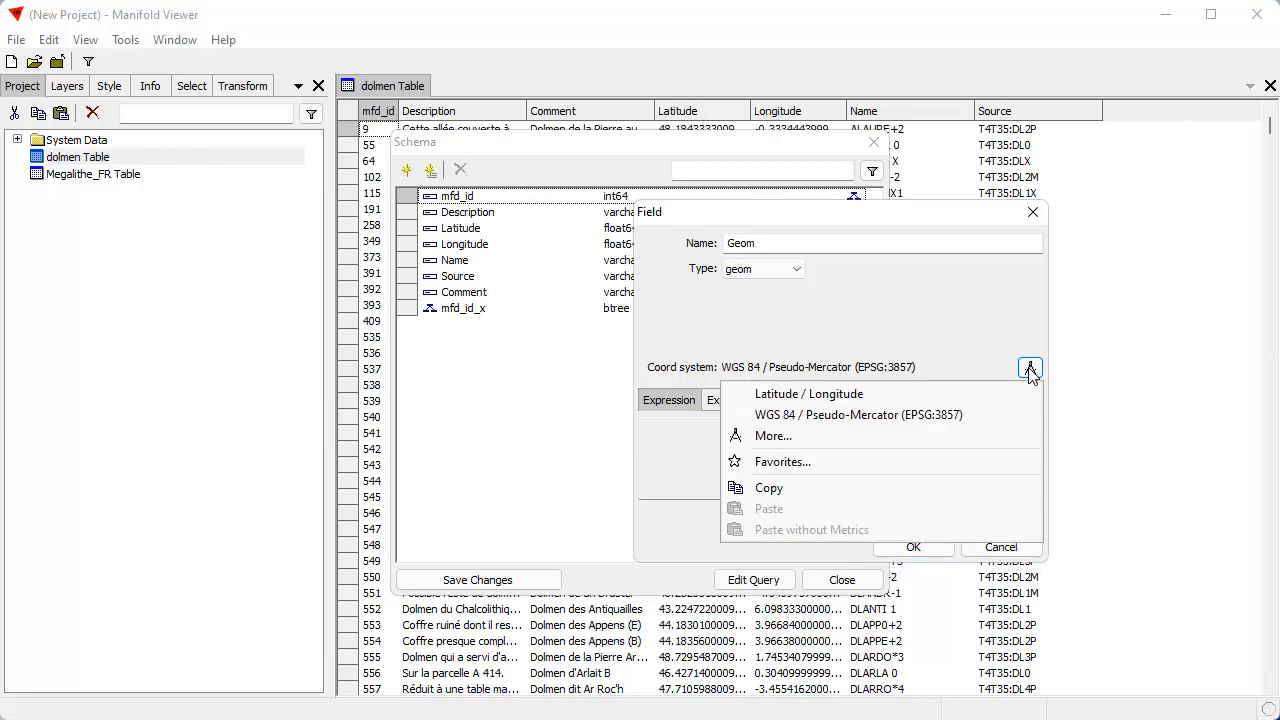
{"action": "left_click", "coordinate": [837, 396]}
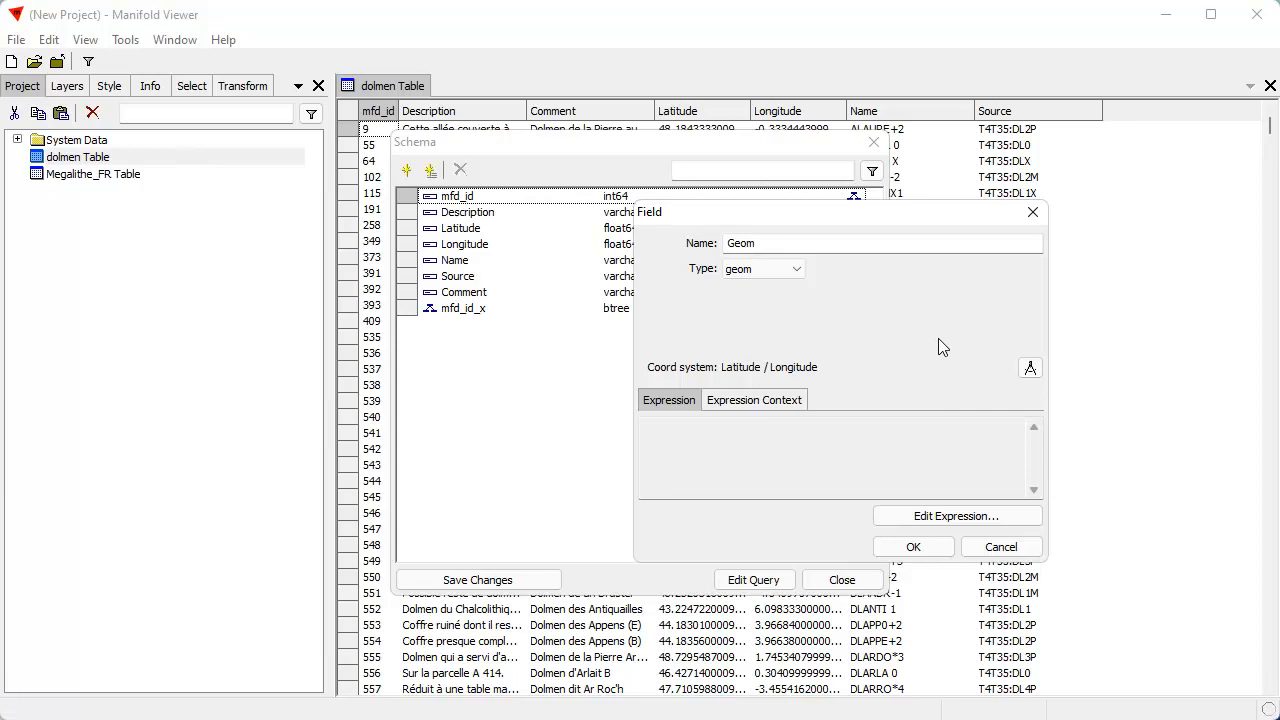
{"action": "left_click", "coordinate": [912, 547]}
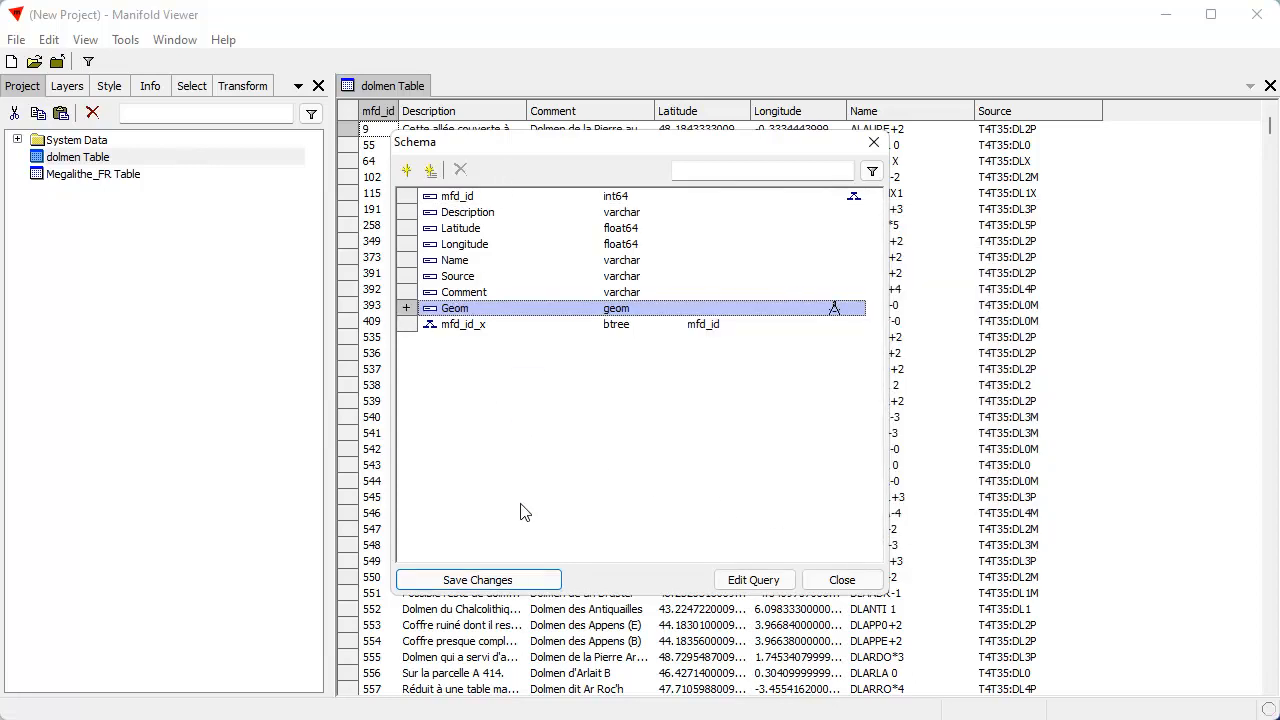
{"action": "left_click", "coordinate": [512, 580]}
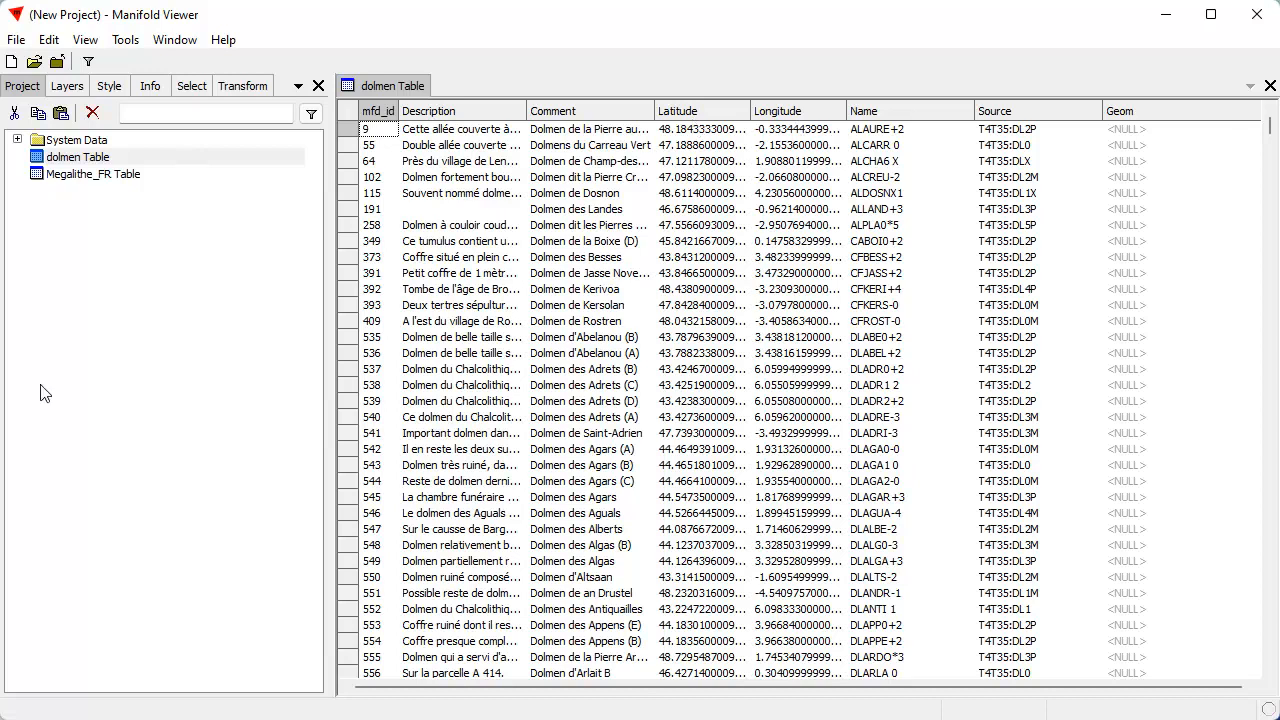
Compose points into dolmen Table's Geom field, using Longitude for X and Latitude for Y
{"action": "left_click", "coordinate": [242, 88]}
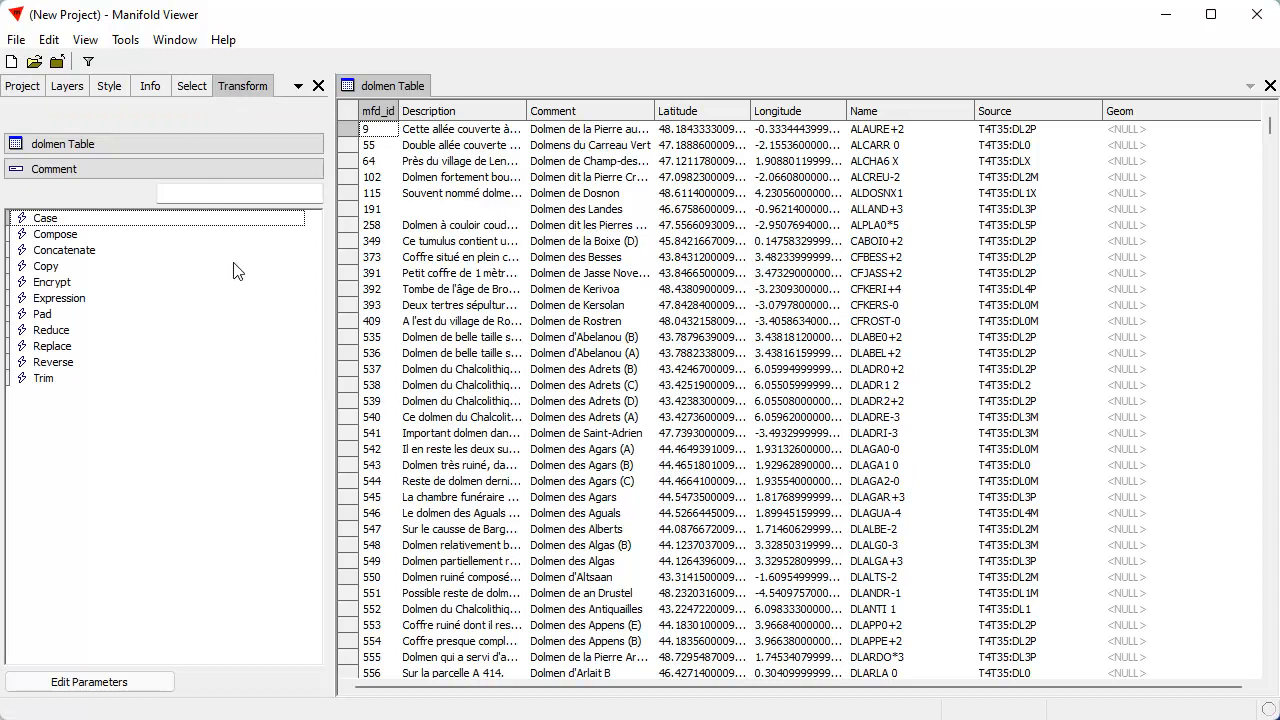
{"action": "left_click", "coordinate": [63, 172]}
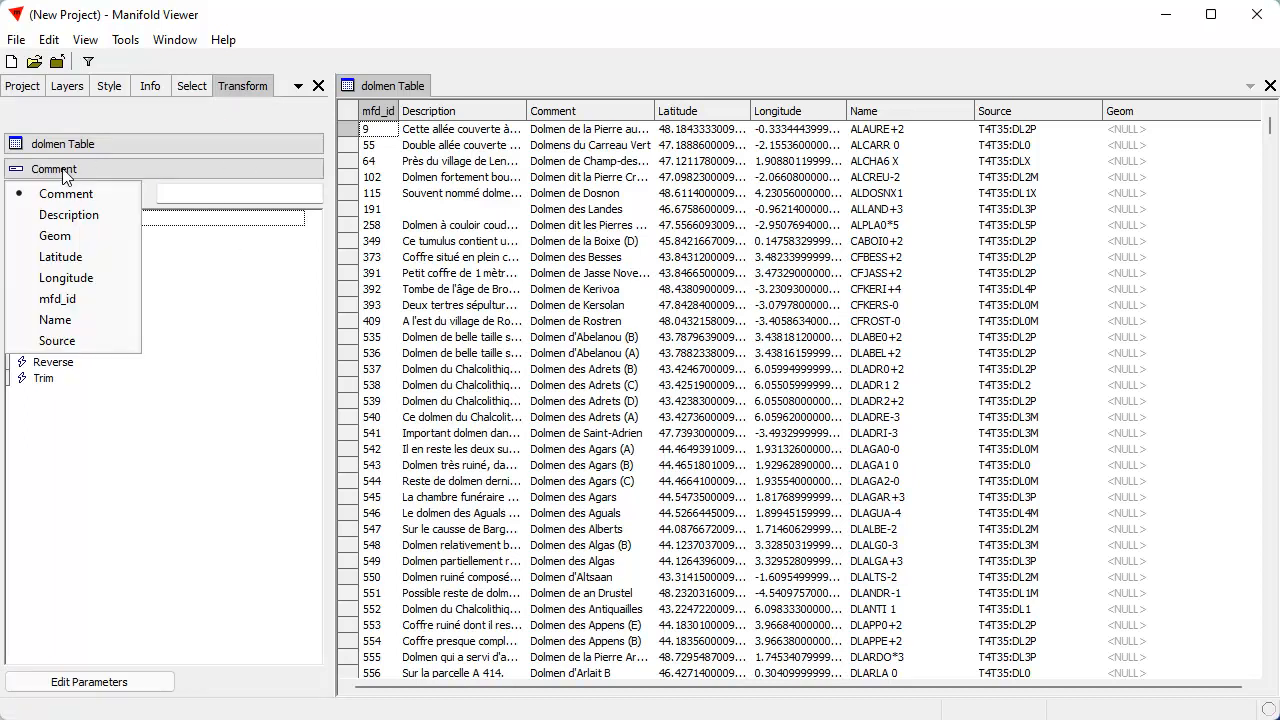
{"action": "left_click", "coordinate": [62, 237]}
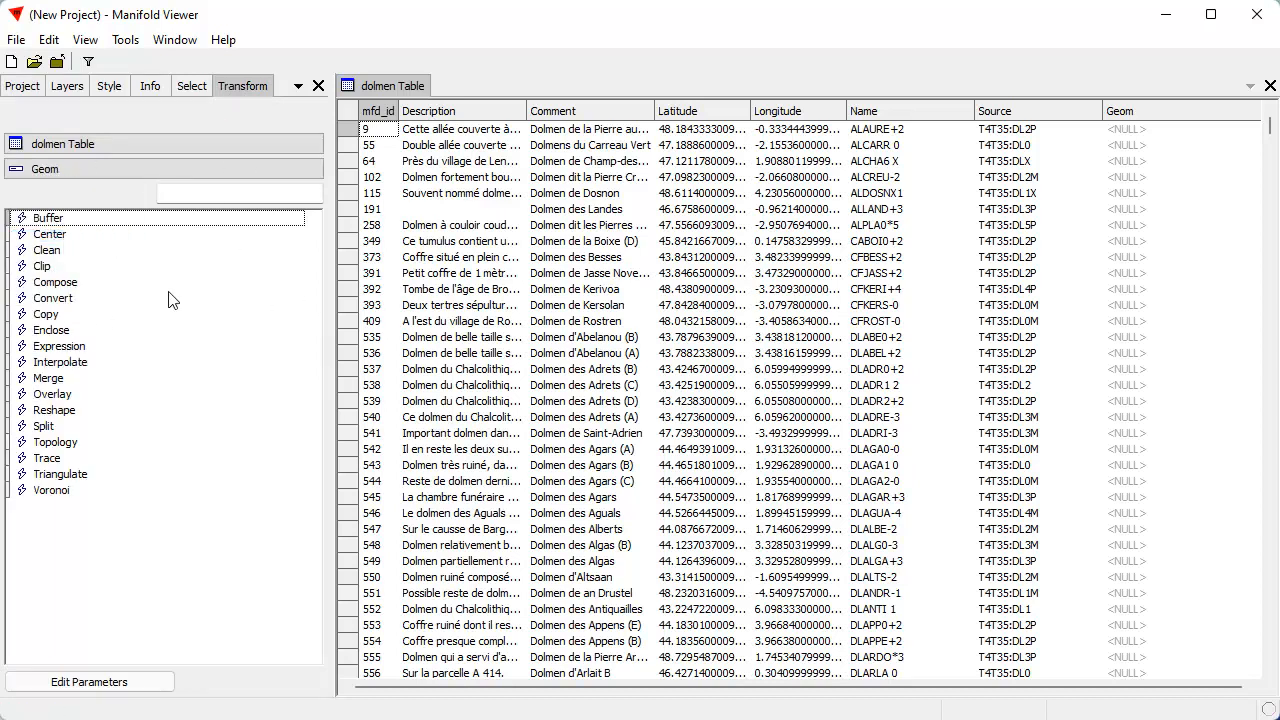
{"action": "double_click", "coordinate": [72, 284]}
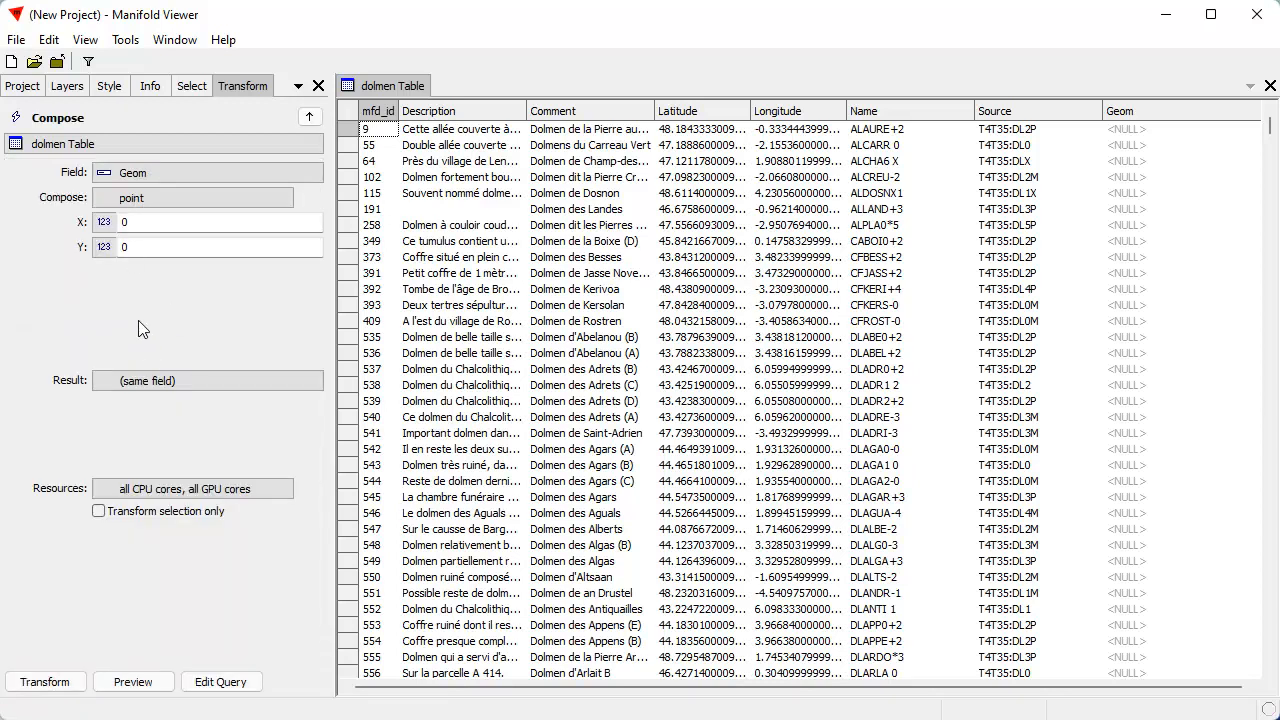
{"action": "left_click", "coordinate": [104, 246]}
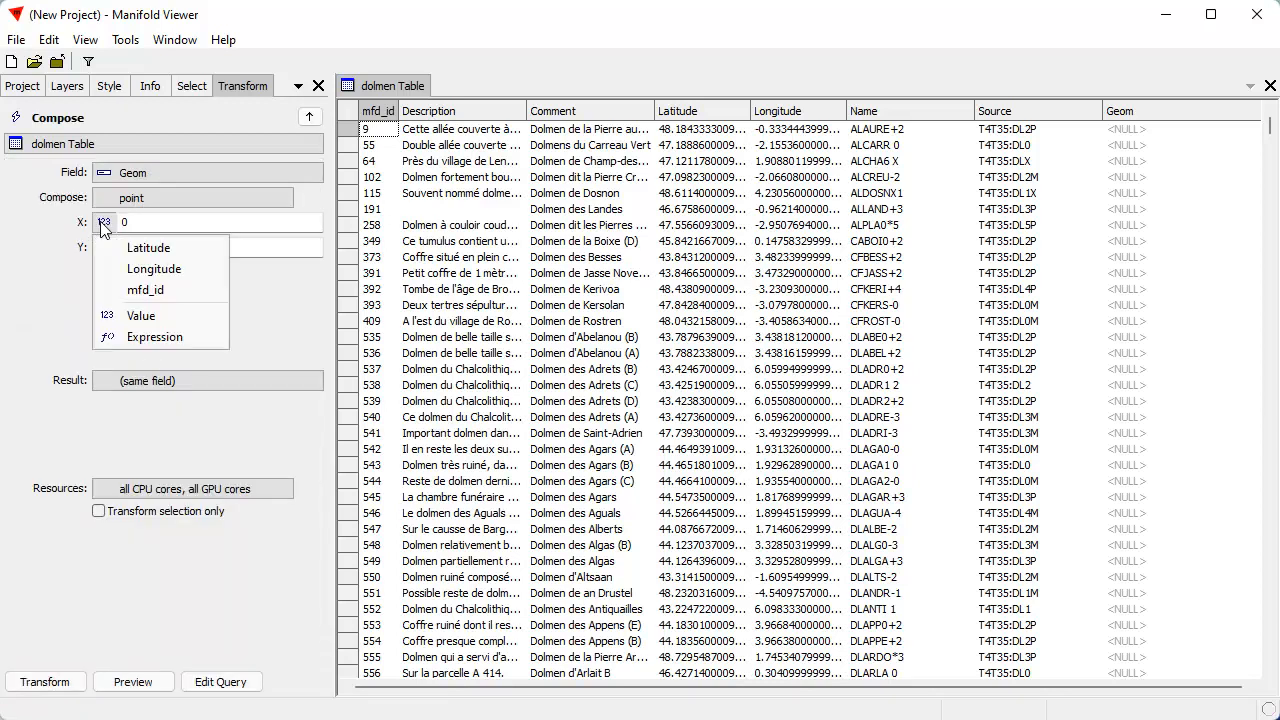
{"action": "left_click", "coordinate": [140, 270]}
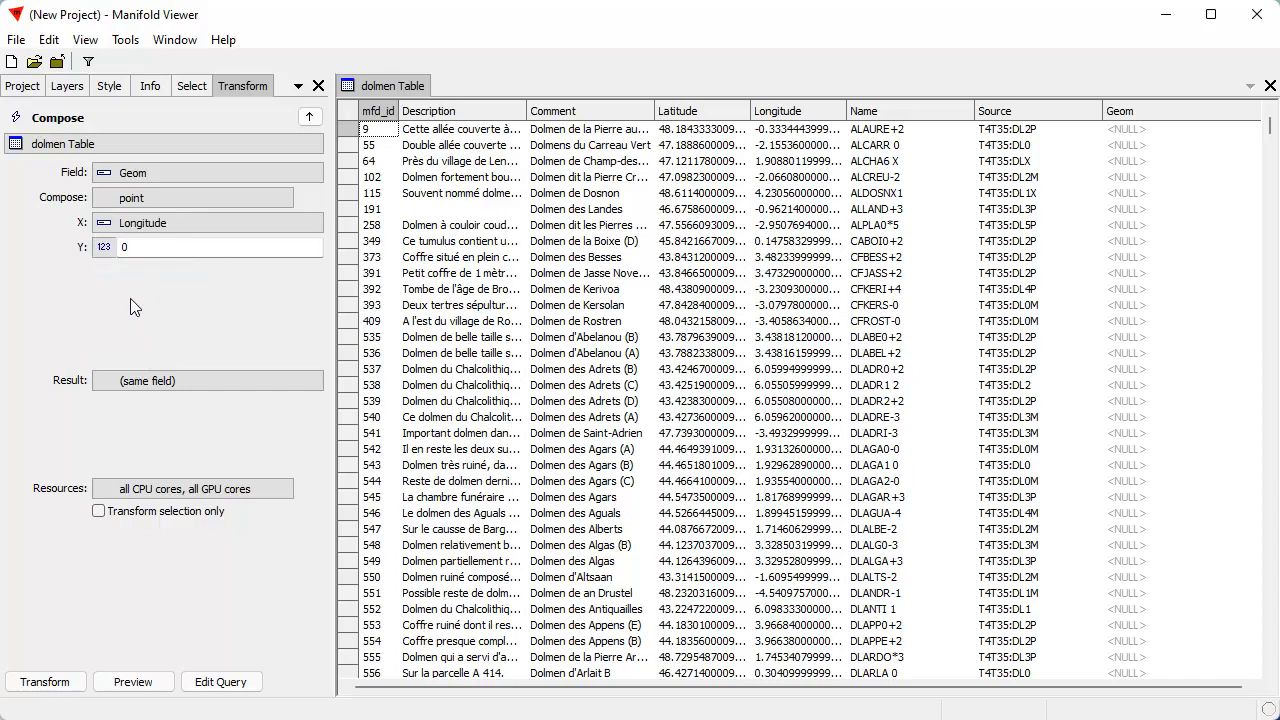
{"action": "left_click", "coordinate": [102, 248]}
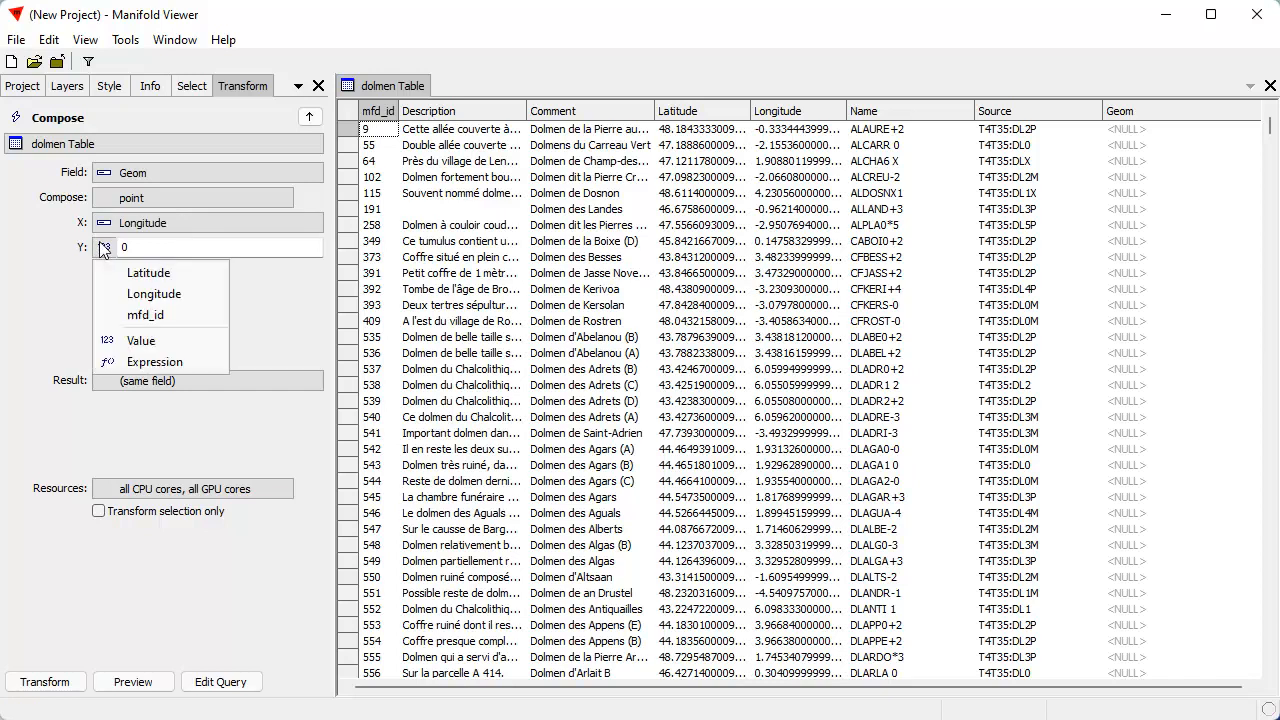
{"action": "left_click", "coordinate": [142, 274]}
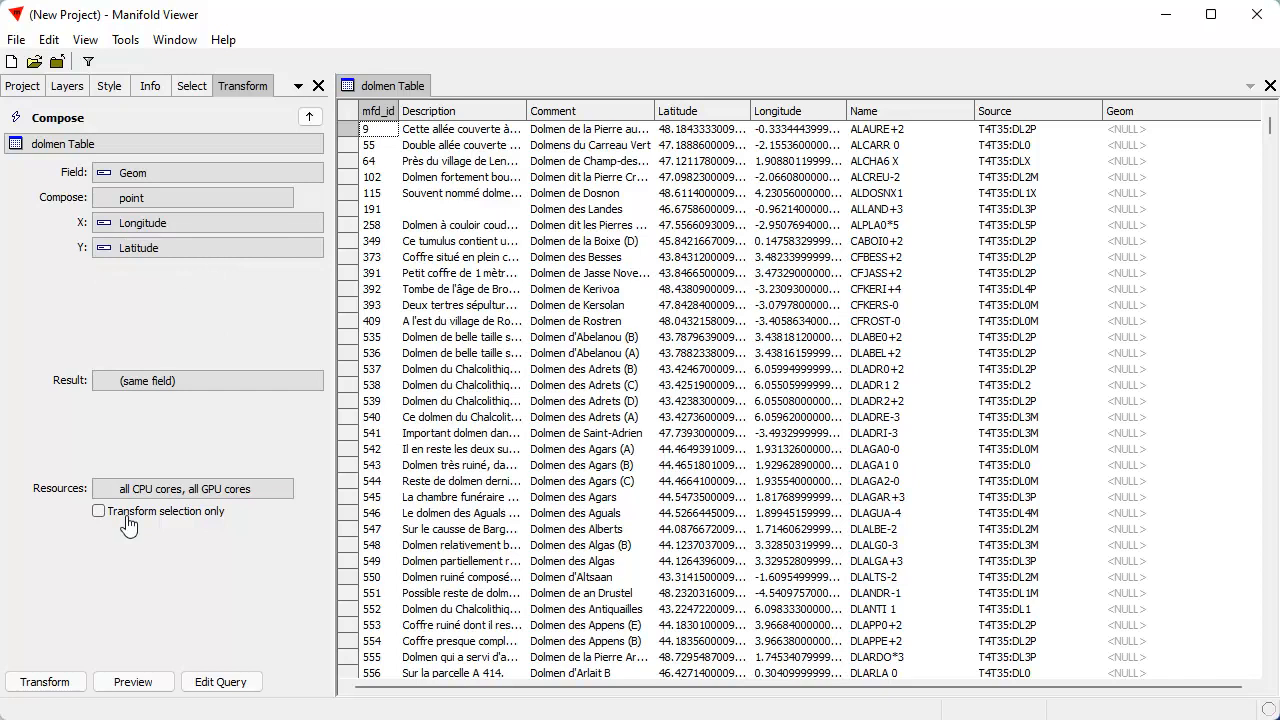
{"action": "left_click", "coordinate": [66, 682]}
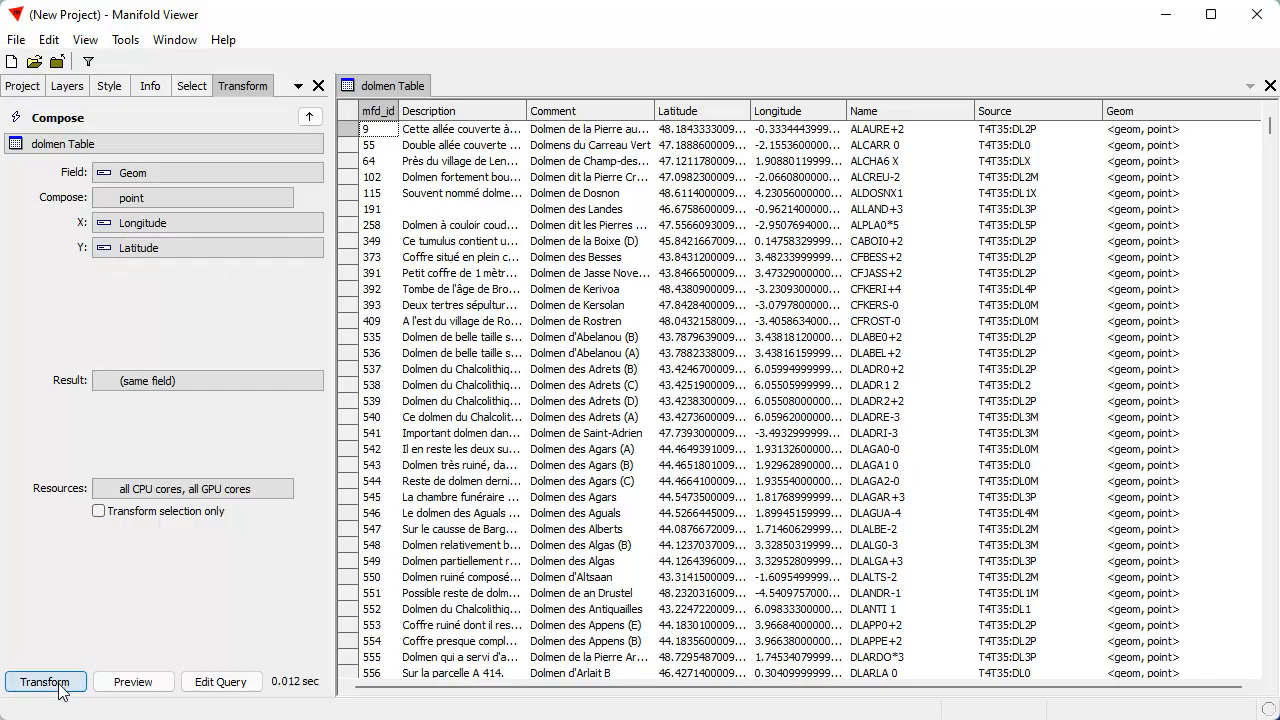
Create a drawing named "dolmen" from dolmen Table's Geom field, and view it briefly before closing its window
{"action": "left_click", "coordinate": [25, 87]}
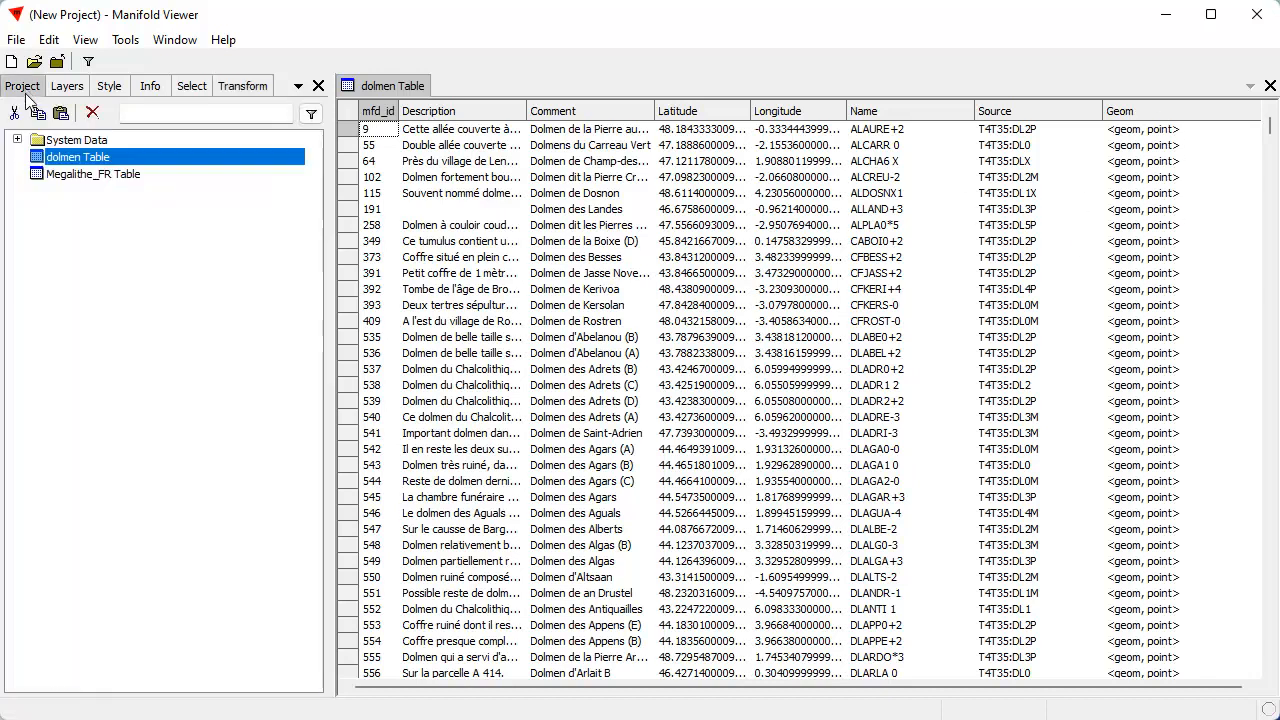
{"action": "right_click", "coordinate": [56, 163]}
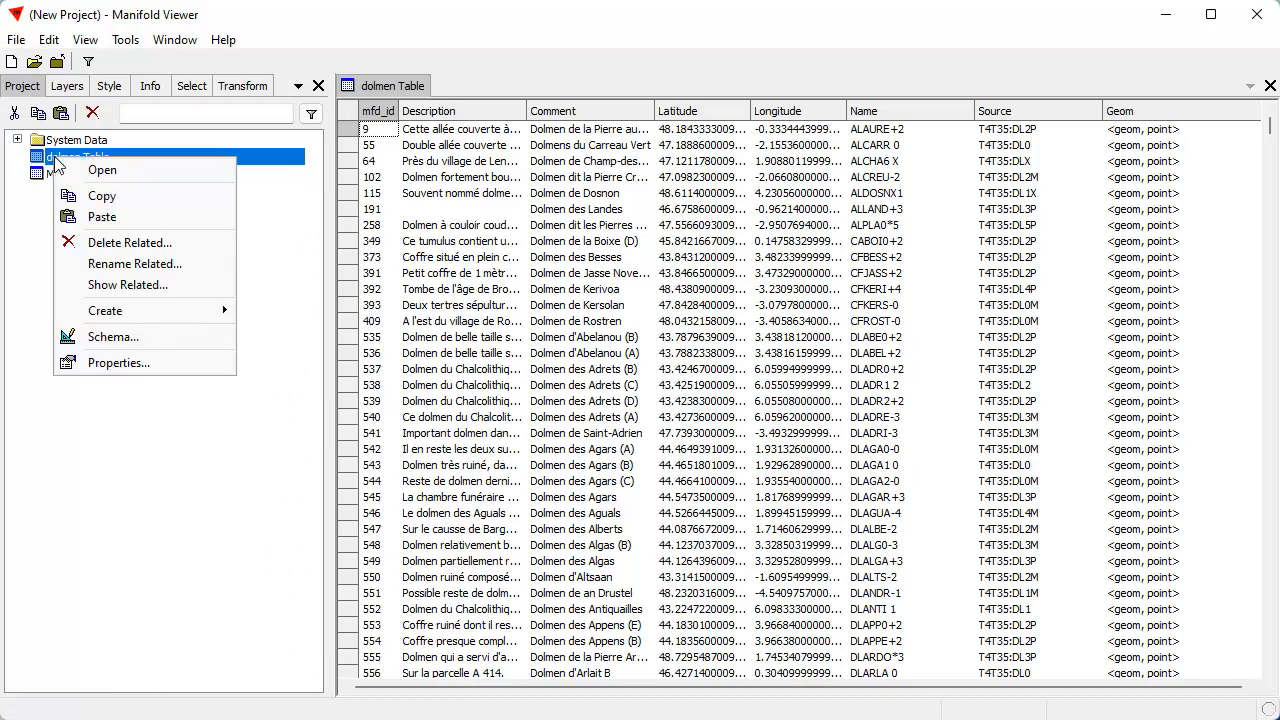
{"action": "mouse_move", "coordinate": [170, 314]}
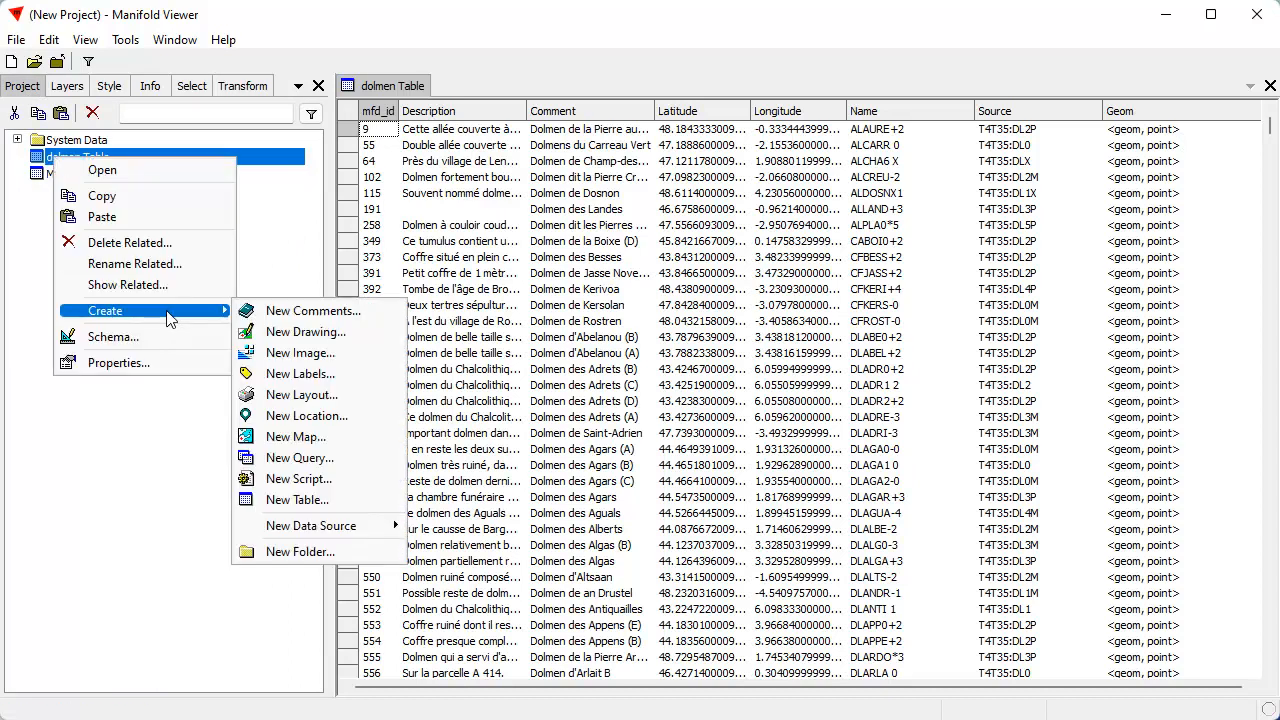
{"action": "left_click", "coordinate": [300, 331]}
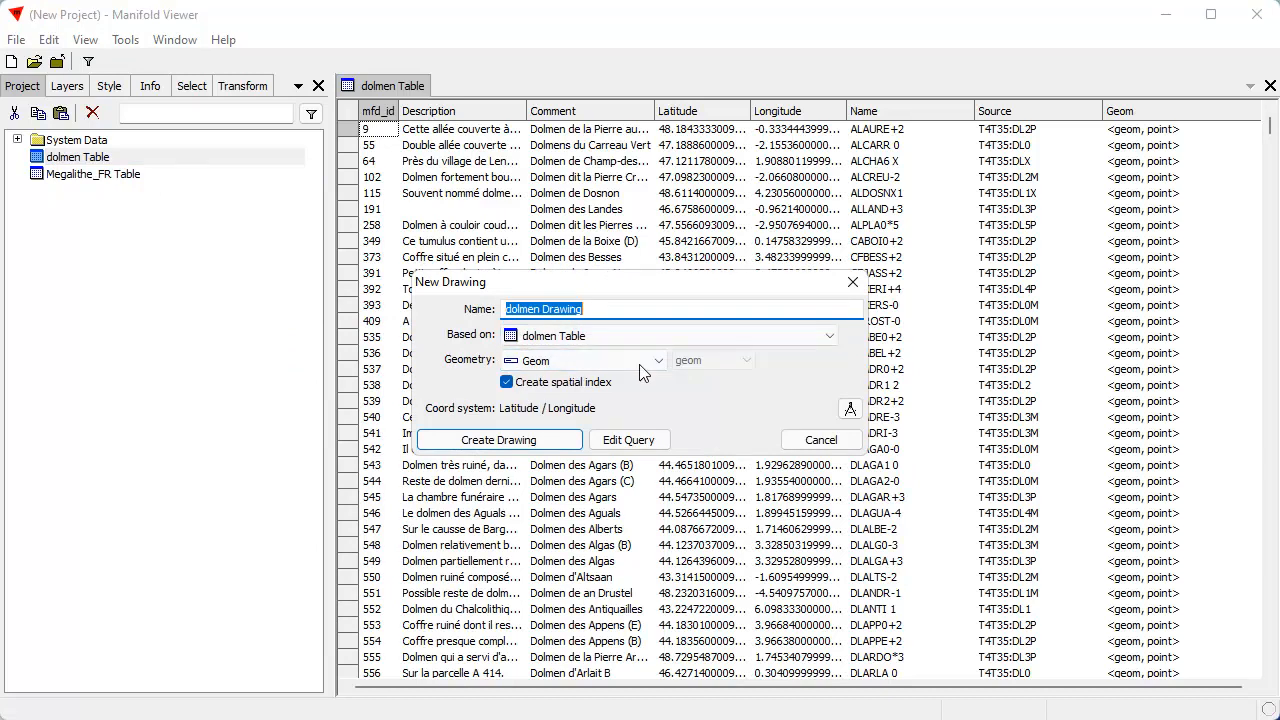
{"action": "left_click", "coordinate": [620, 312]}
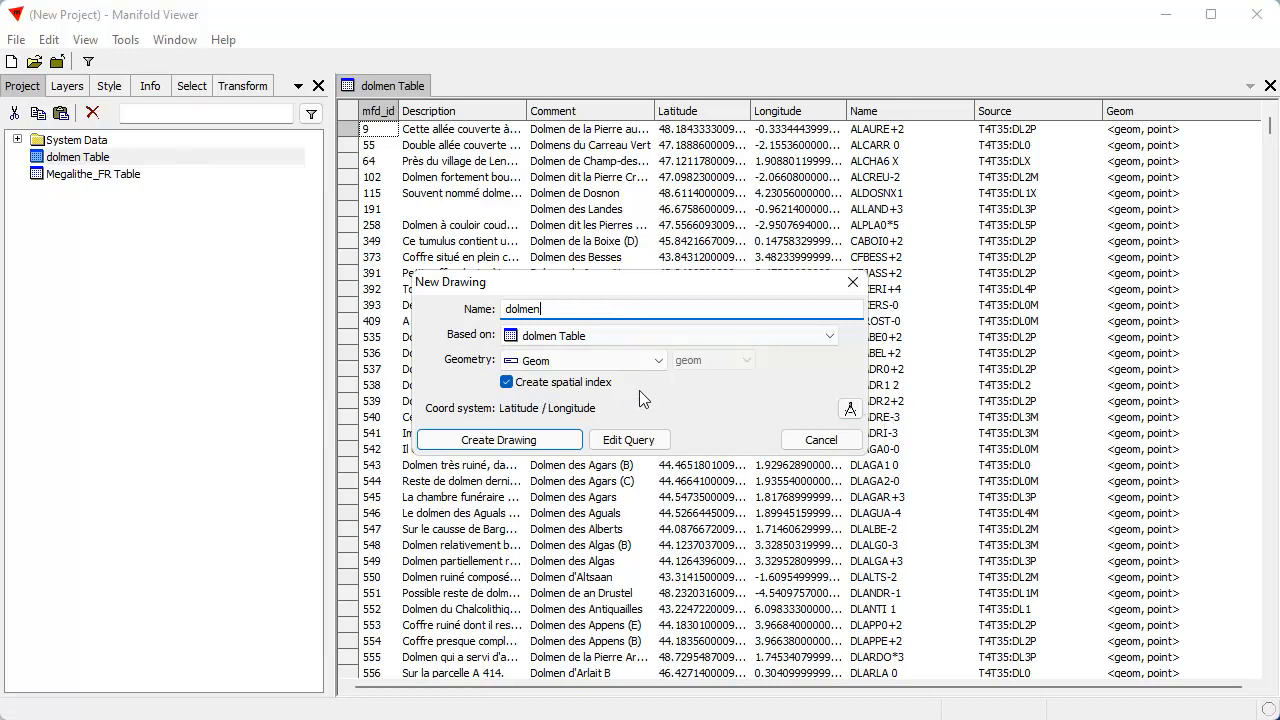
{"action": "left_click", "coordinate": [544, 441]}
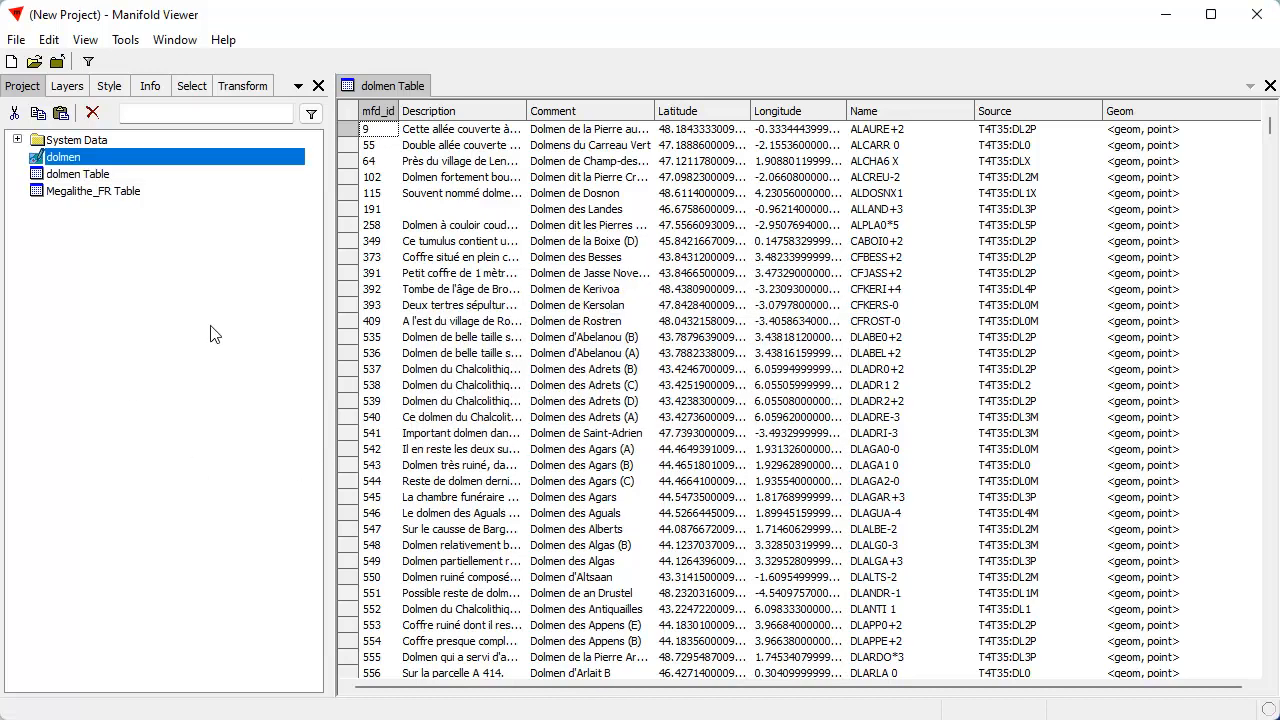
{"action": "double_click", "coordinate": [116, 160]}
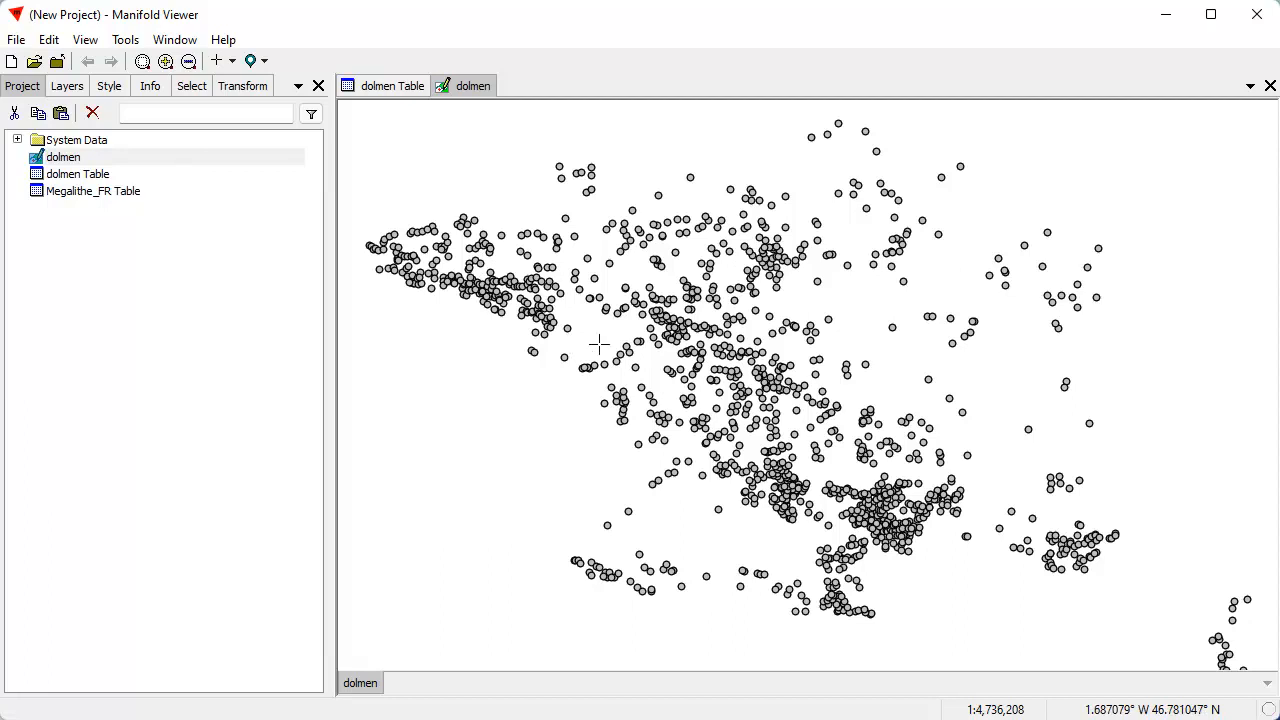
{"action": "left_click", "coordinate": [1270, 87]}
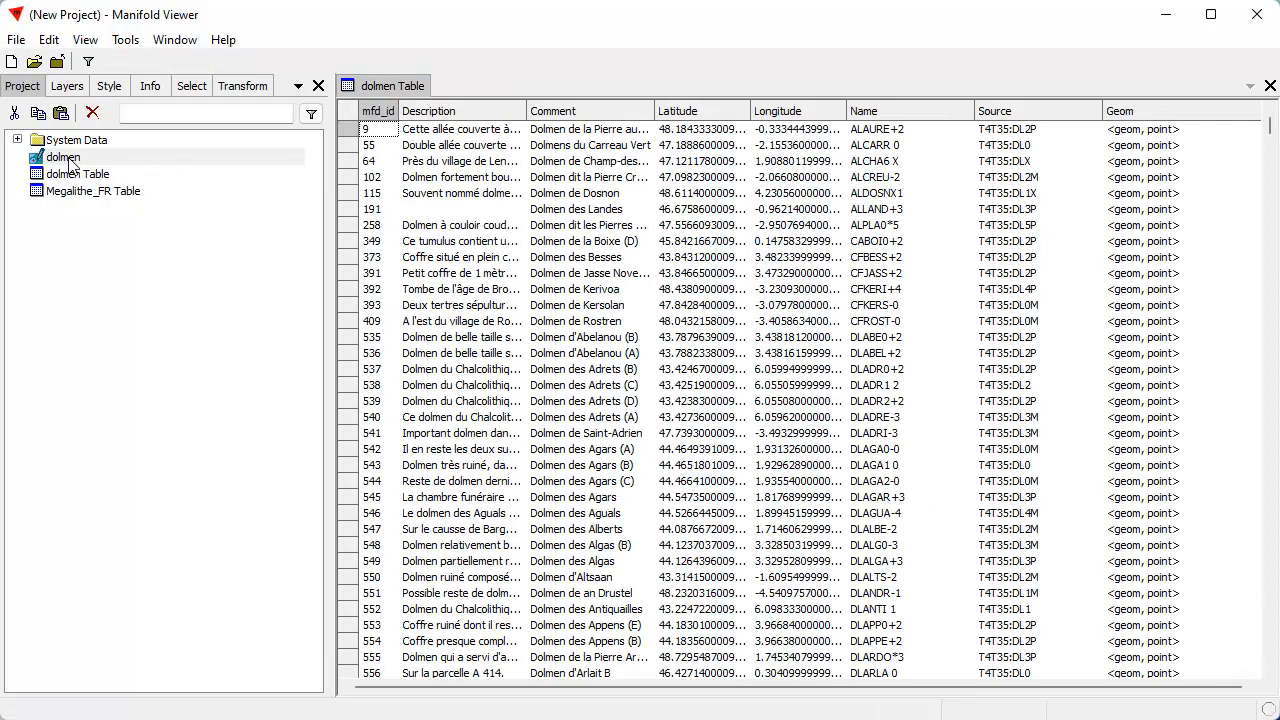
Create a map of the dolmen drawing over the Bing Maps Street Map base layer, and open it to inspect the points in closer detail
{"action": "right_click", "coordinate": [71, 164]}
{"action": "mouse_move", "coordinate": [119, 316]}
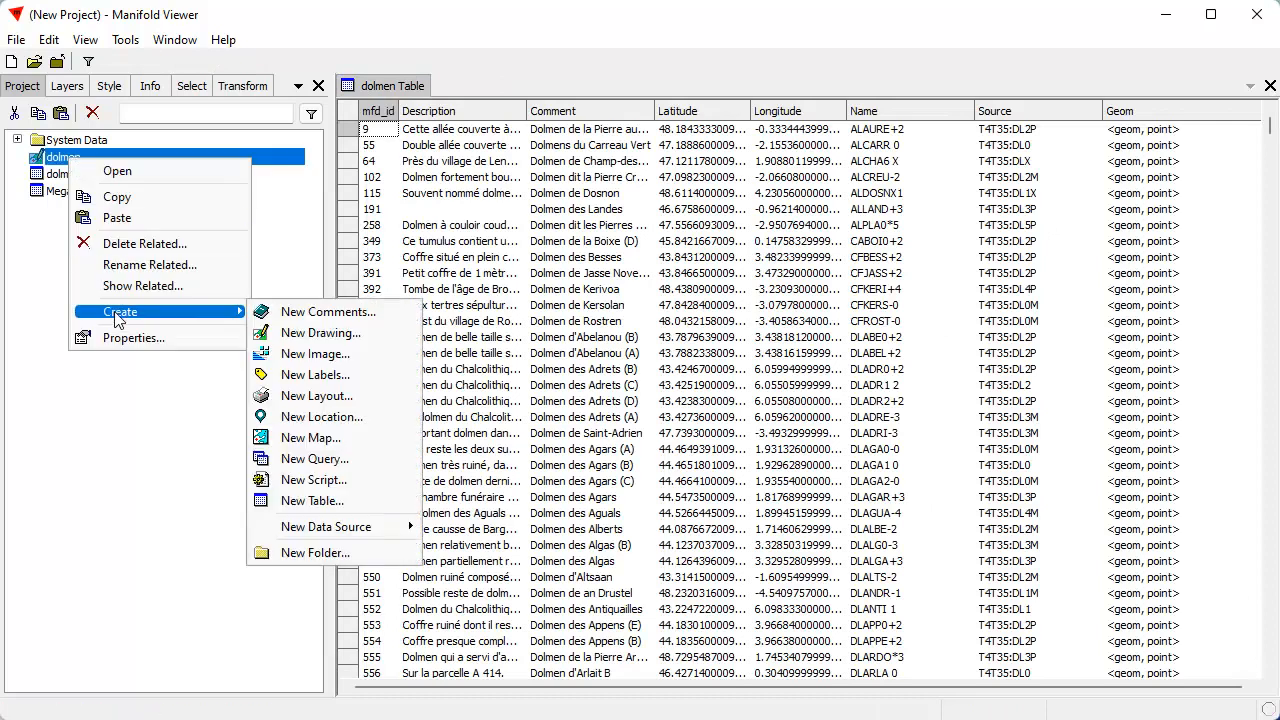
{"action": "left_click", "coordinate": [310, 437]}
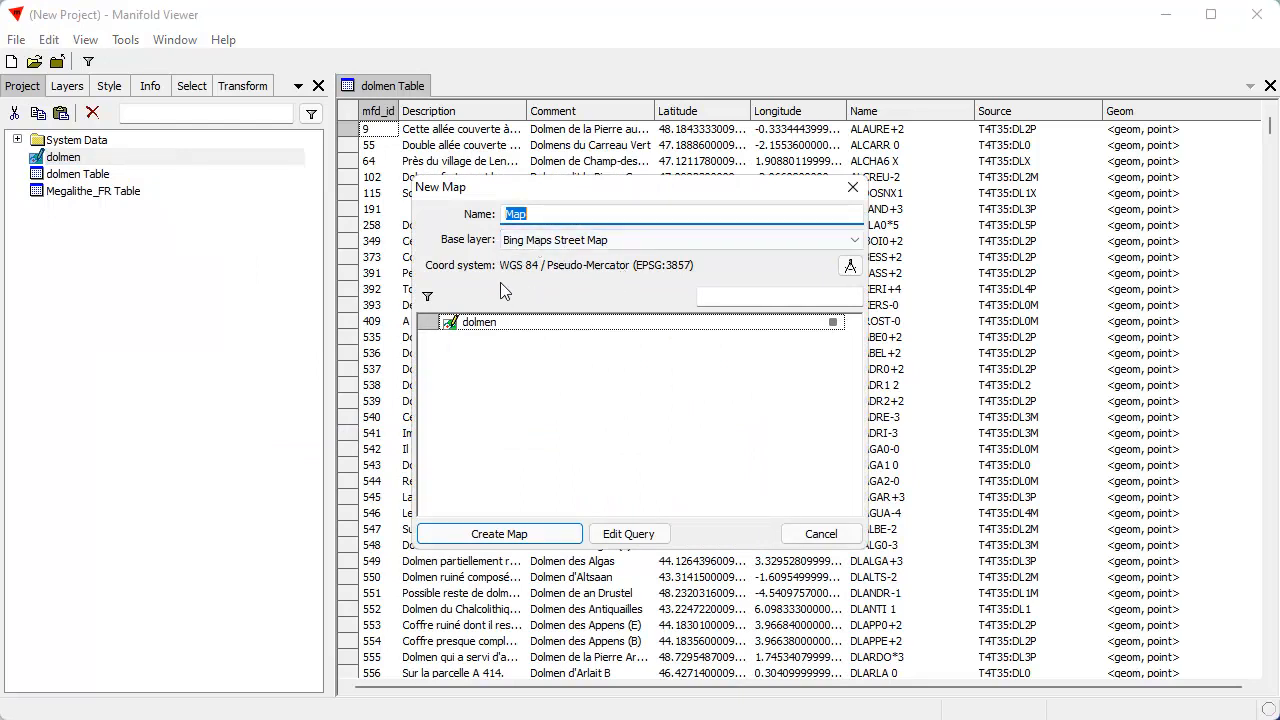
{"action": "left_click", "coordinate": [555, 535]}
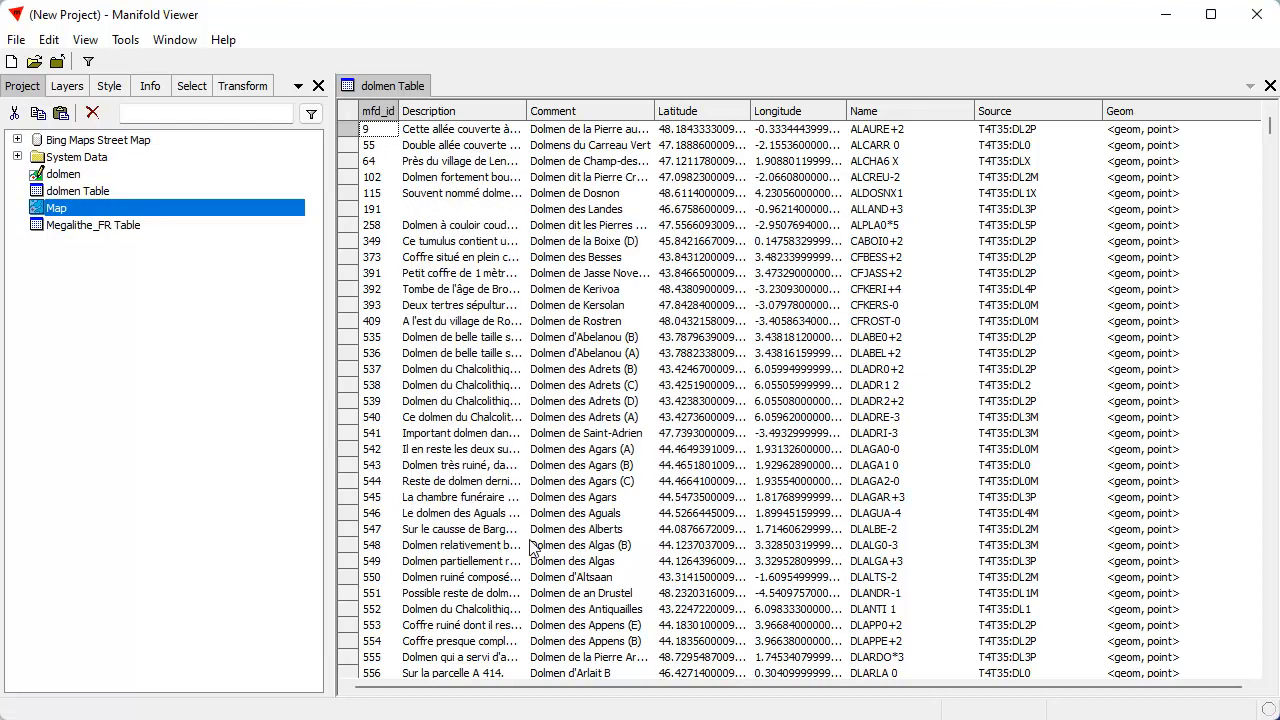
{"action": "double_click", "coordinate": [56, 208]}
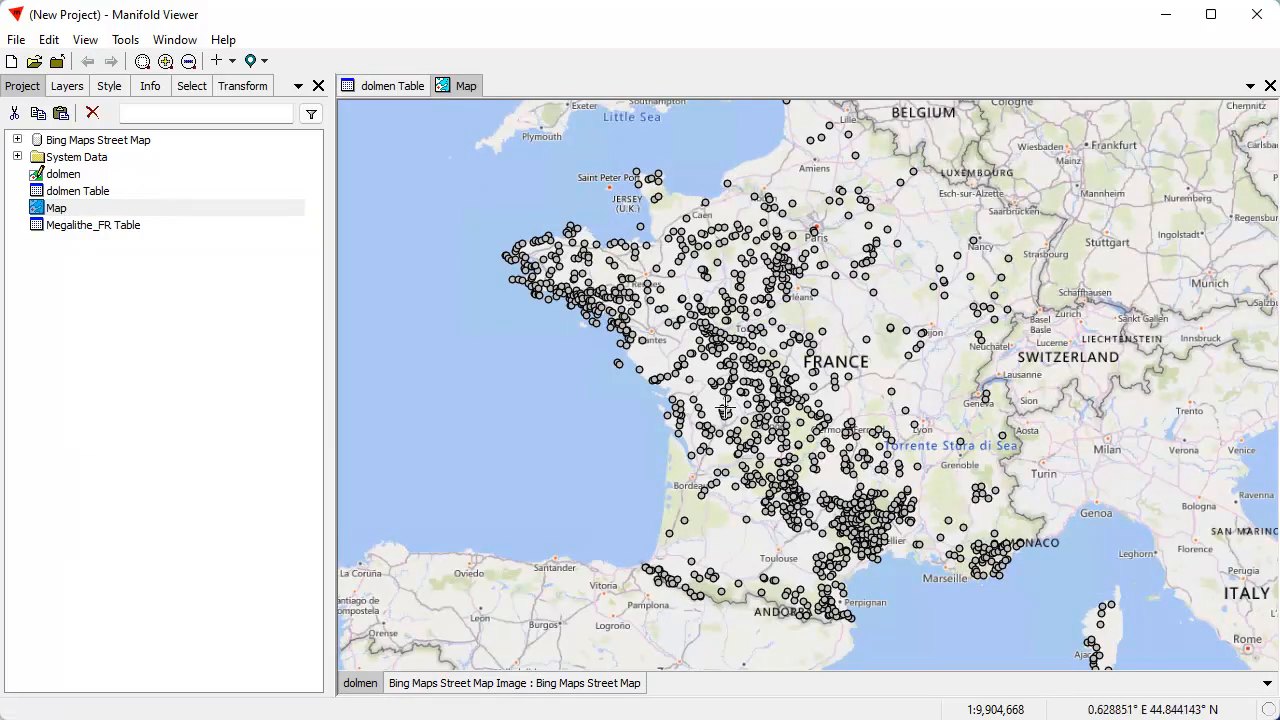
{"action": "left_click_drag", "start_coordinate": [660, 266], "coordinate": [822, 381]}
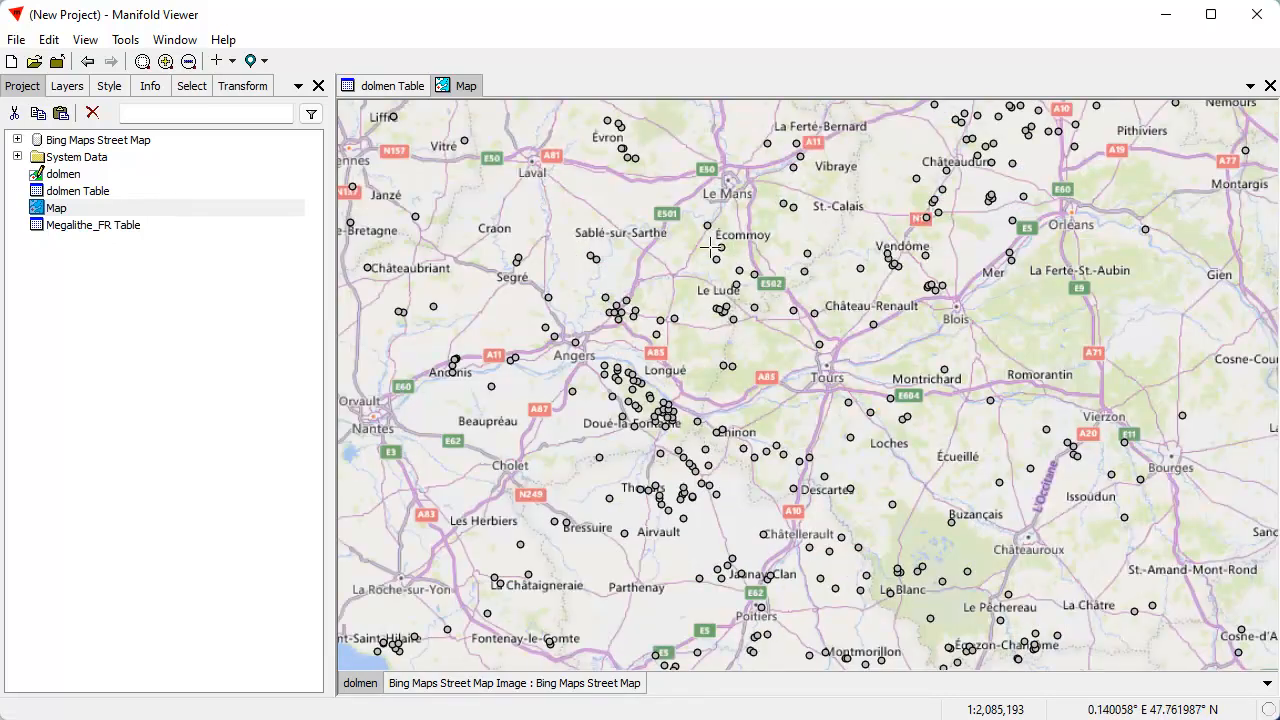
{"action": "left_click_drag", "start_coordinate": [772, 195], "coordinate": [531, 342]}
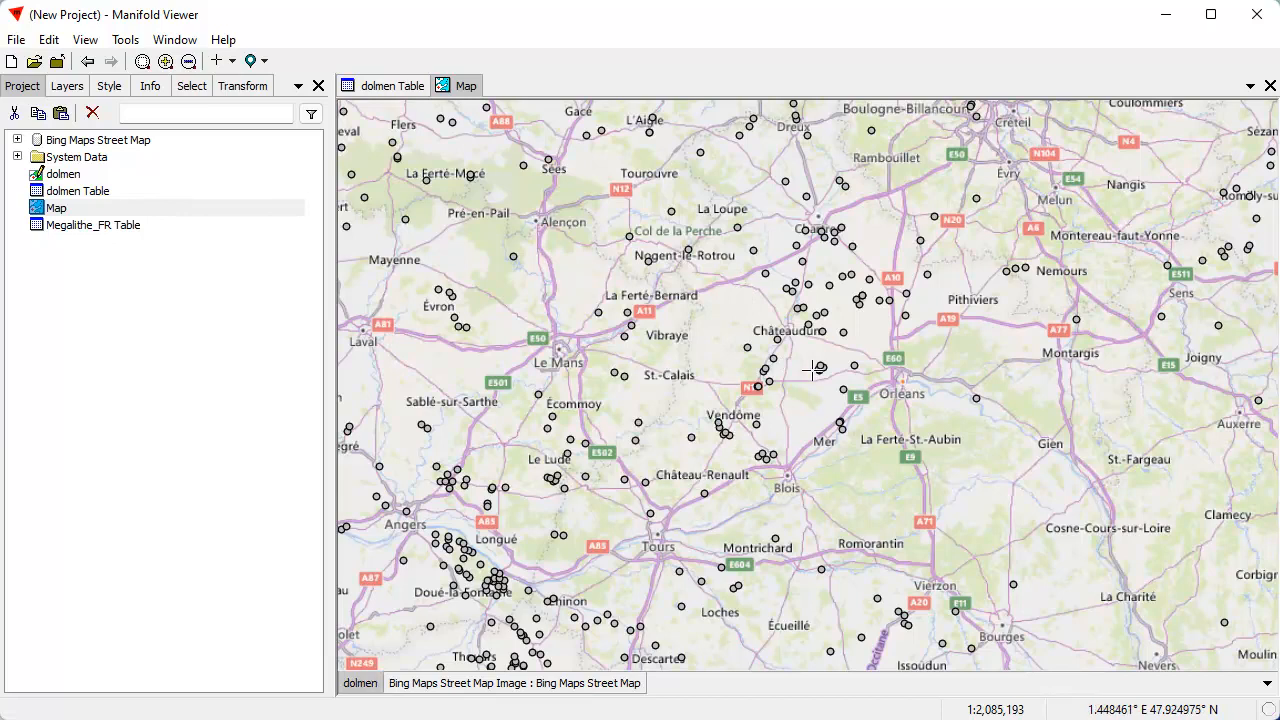
Inspect the dolmen points around Saint-Hilaire-la-Gravelle against the street map, and return to the full extent of the dolmen layer
{"action": "scroll", "coordinate": [747, 398], "scroll_direction": "up", "scroll_amount": 2}
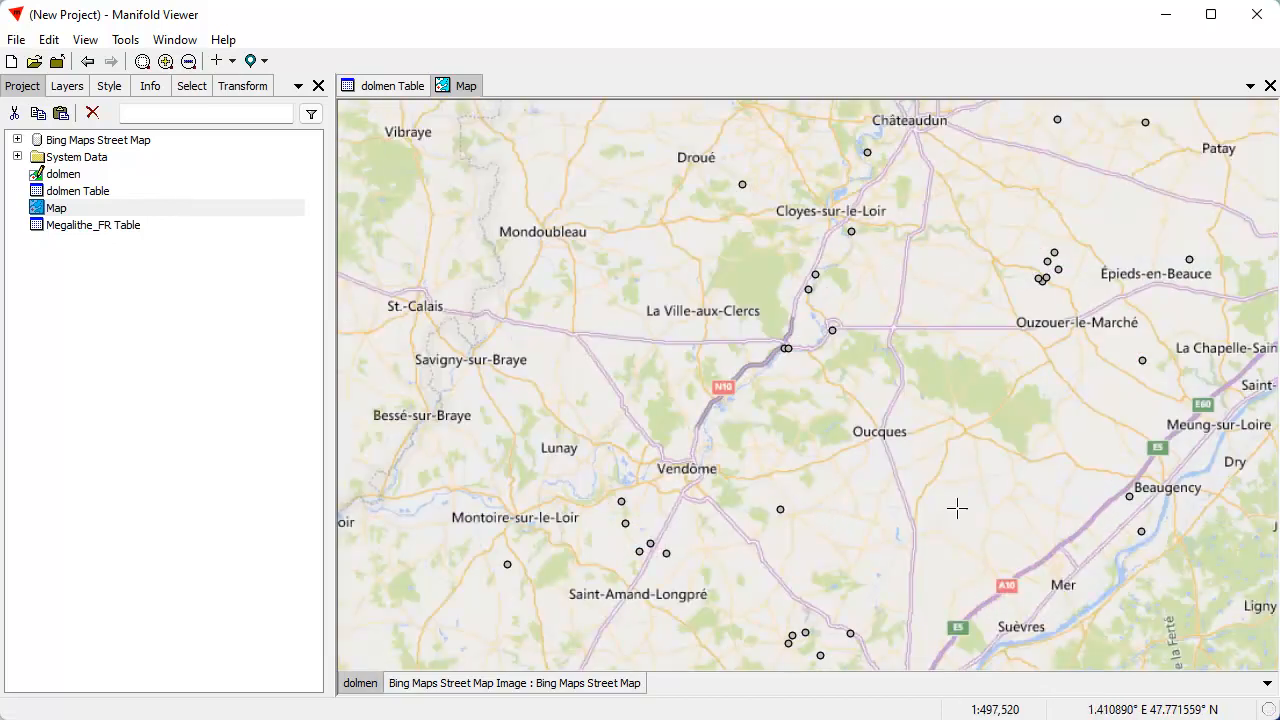
{"action": "left_click_drag", "start_coordinate": [791, 283], "coordinate": [835, 334]}
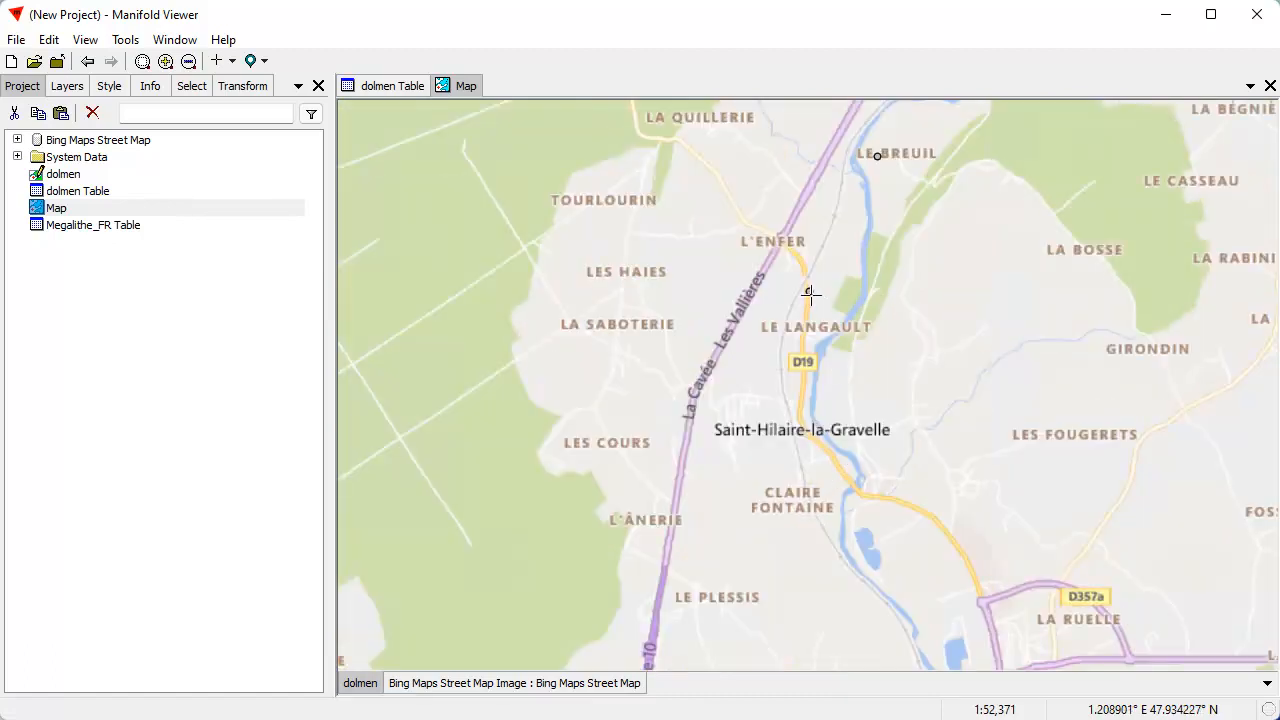
{"action": "mouse_move", "coordinate": [338, 719]}
{"action": "left_mouse_down"}
{"action": "mouse_move", "coordinate": [372, 288]}
{"action": "mouse_move", "coordinate": [340, 719]}
{"action": "left_mouse_up"}
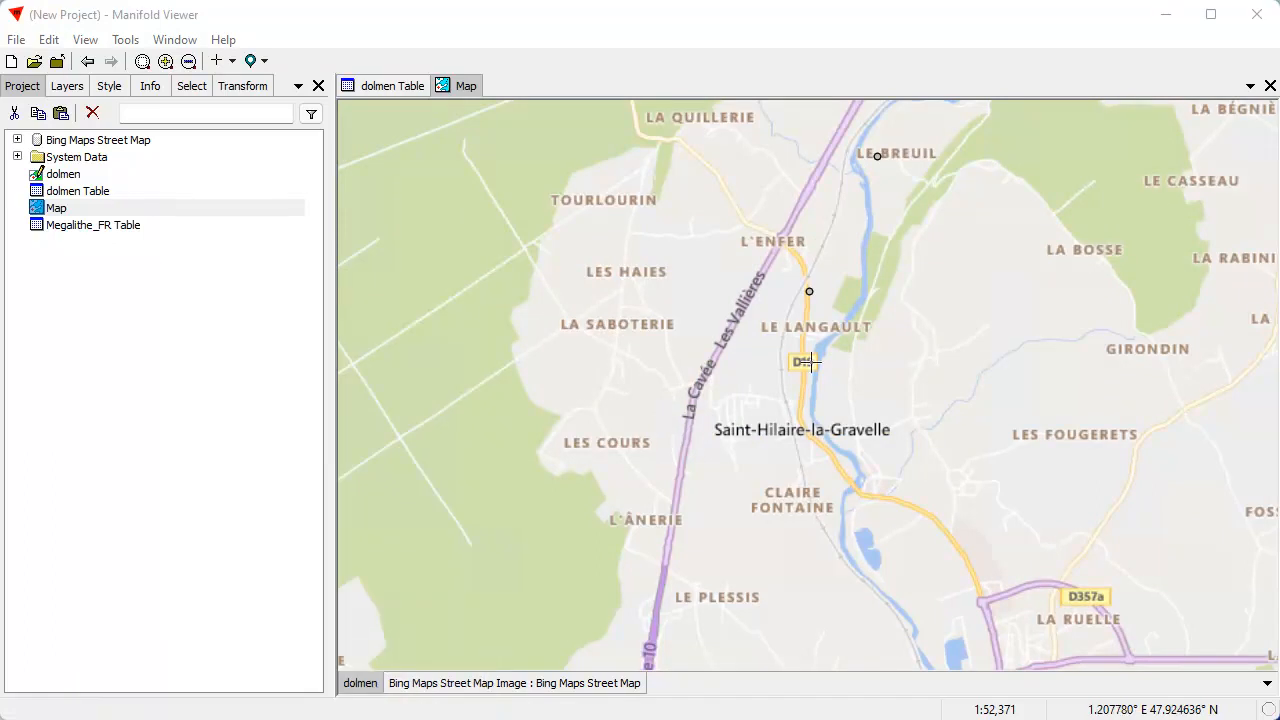
{"action": "scroll", "coordinate": [744, 387], "scroll_direction": "down", "scroll_amount": 1}
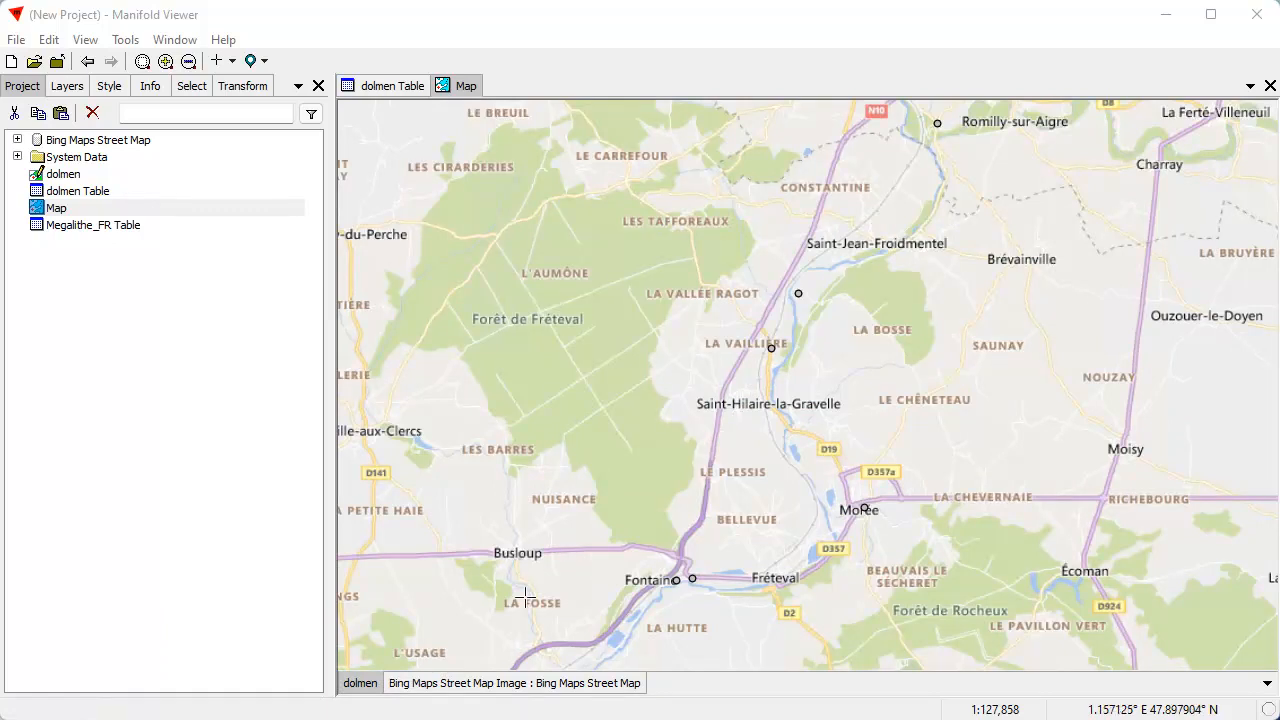
{"action": "double_click", "coordinate": [366, 688]}
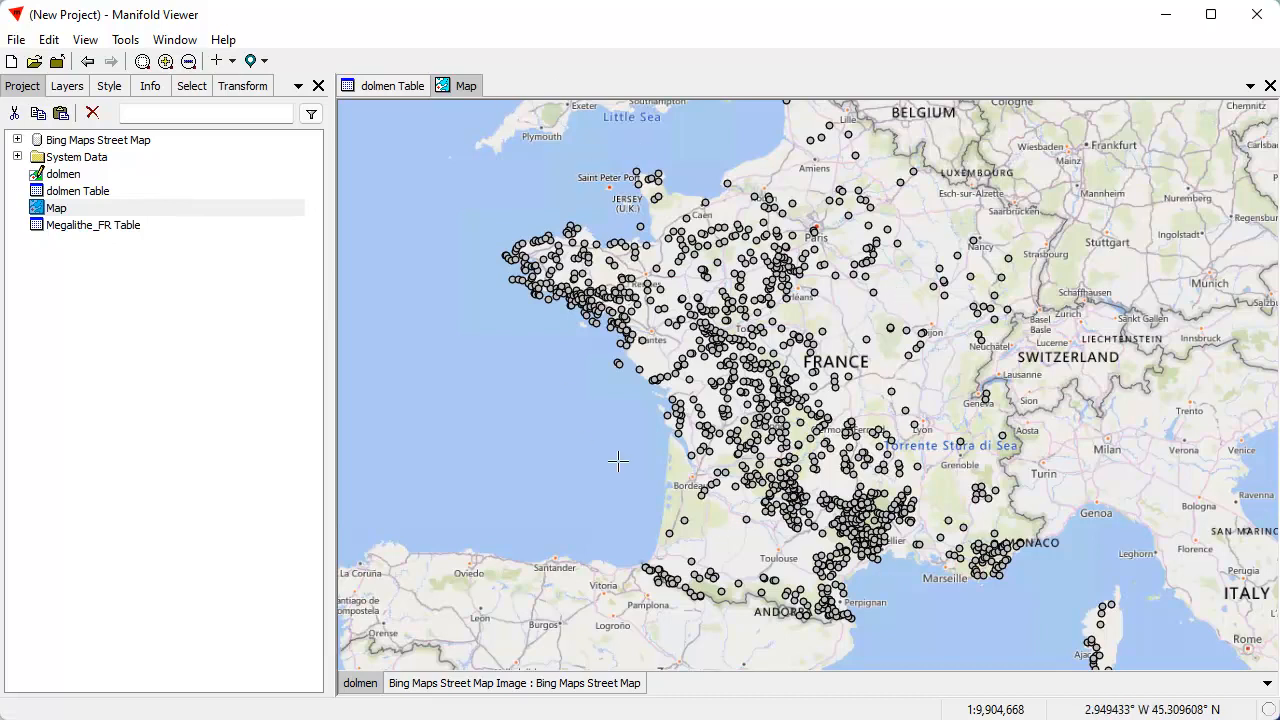
Check the coordinate systems of the dolmen and Bing Maps Street Map layers, and examine how they align across France
{"action": "left_click", "coordinate": [151, 90]}
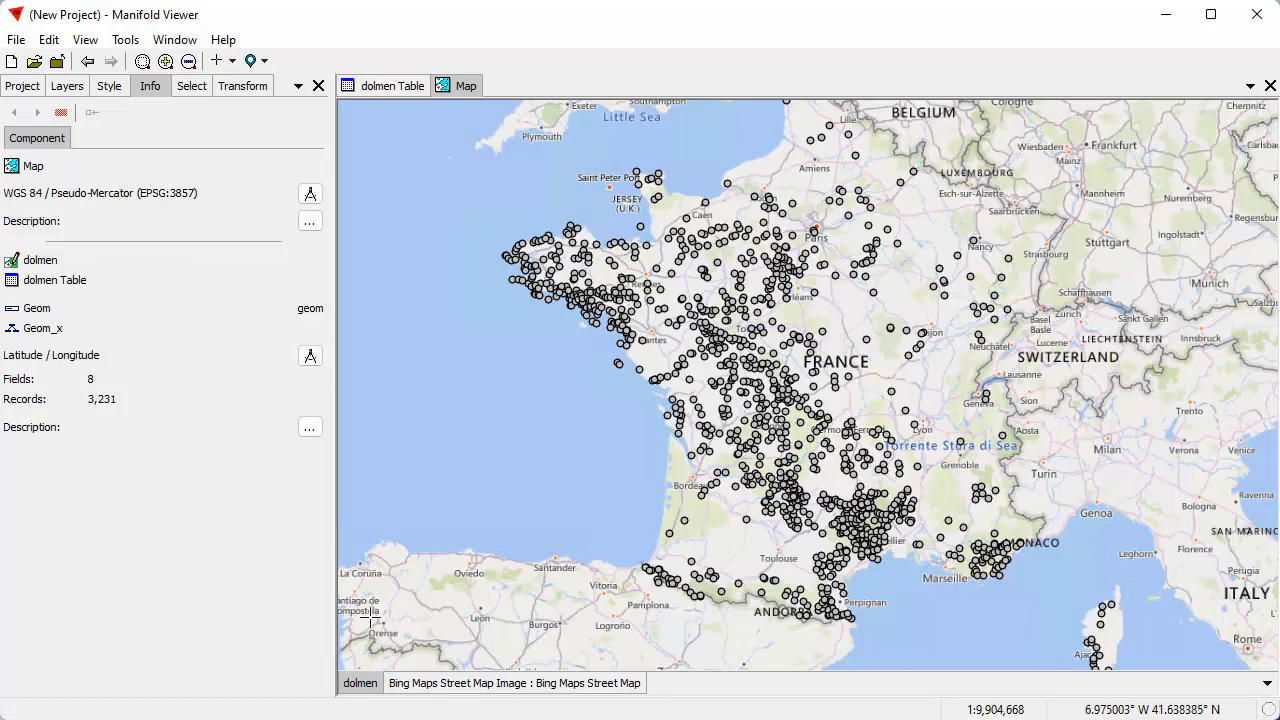
{"action": "left_click", "coordinate": [460, 684]}
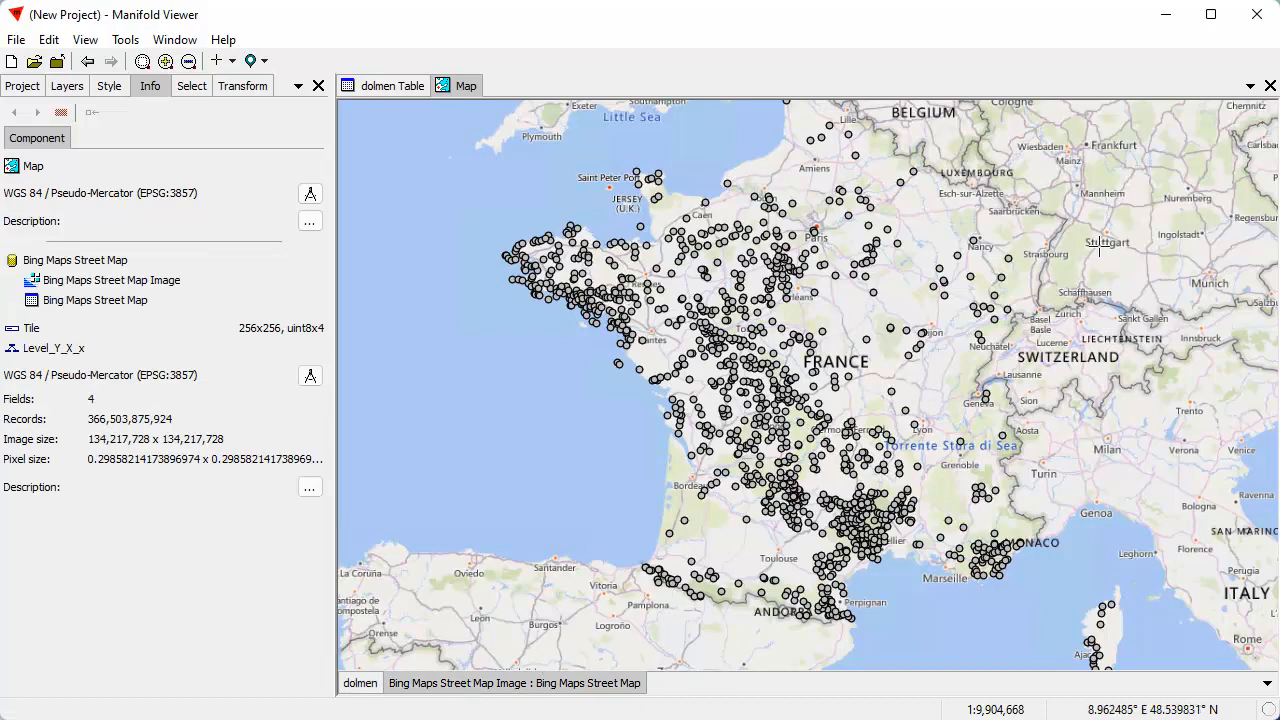
{"action": "left_click_drag", "start_coordinate": [1038, 342], "coordinate": [958, 352]}
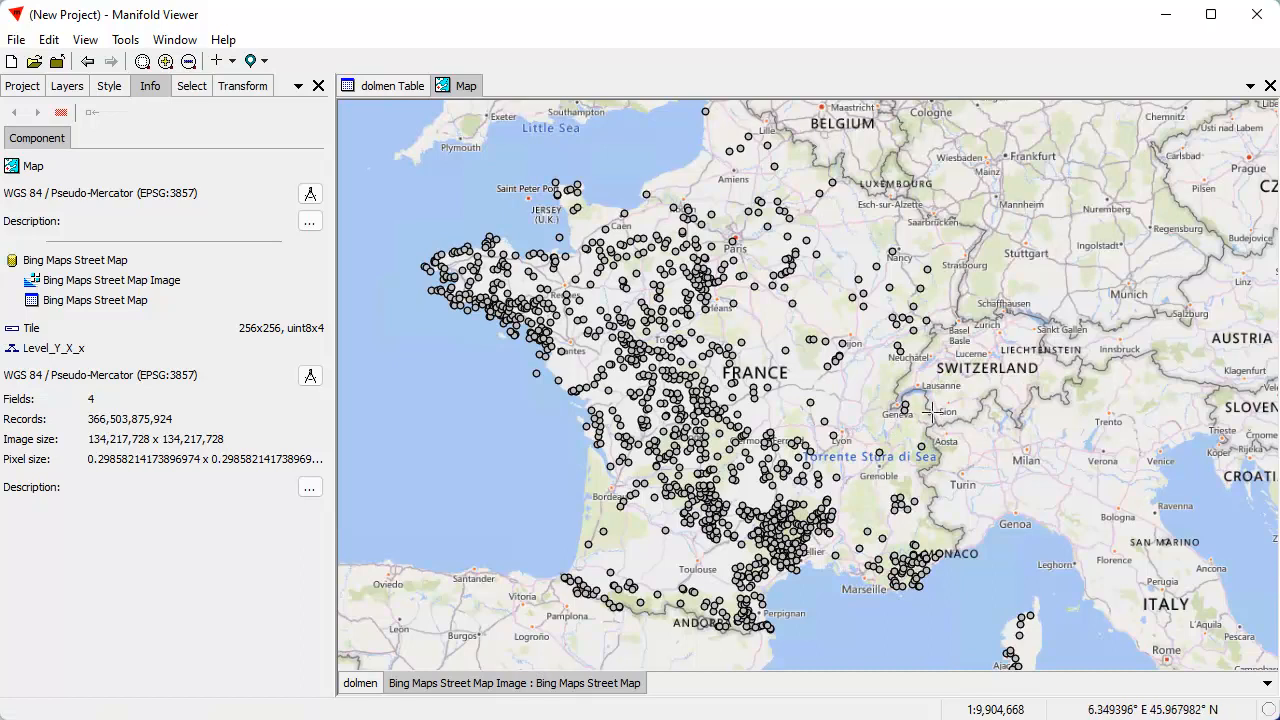
{"action": "left_click_drag", "start_coordinate": [901, 423], "coordinate": [1044, 384]}
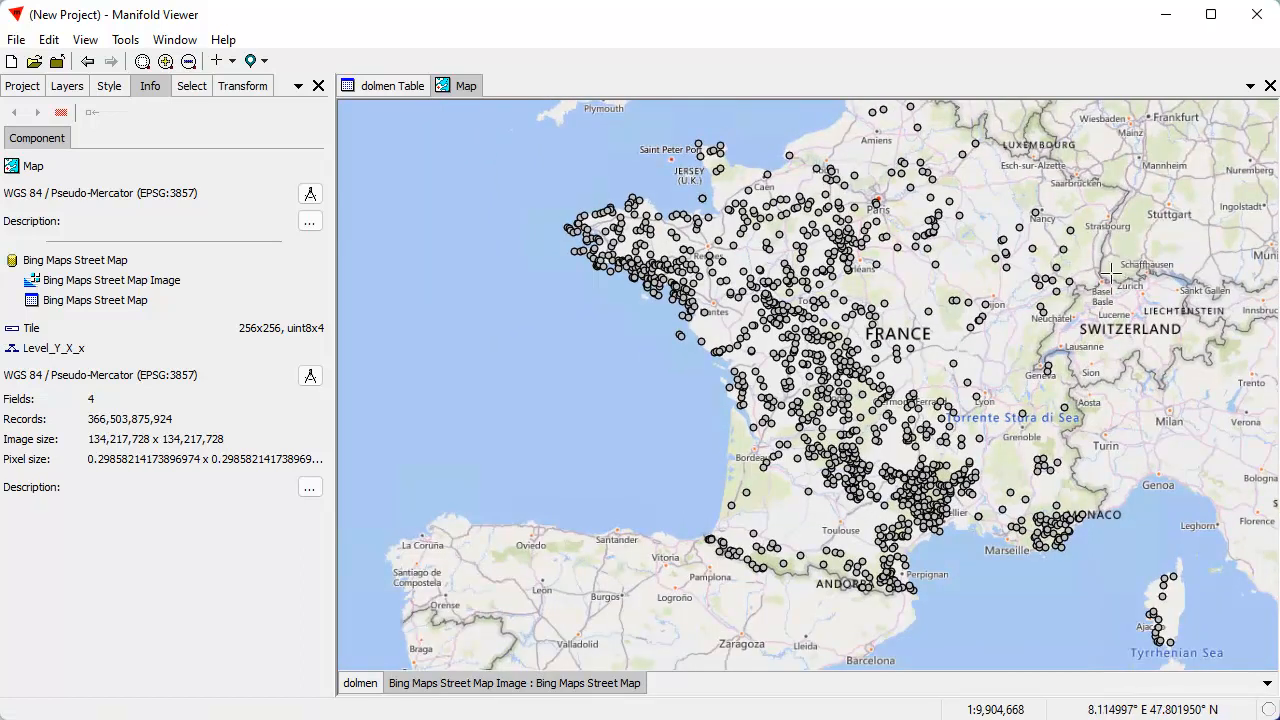
{"action": "left_click_drag", "start_coordinate": [1126, 268], "coordinate": [1000, 302]}
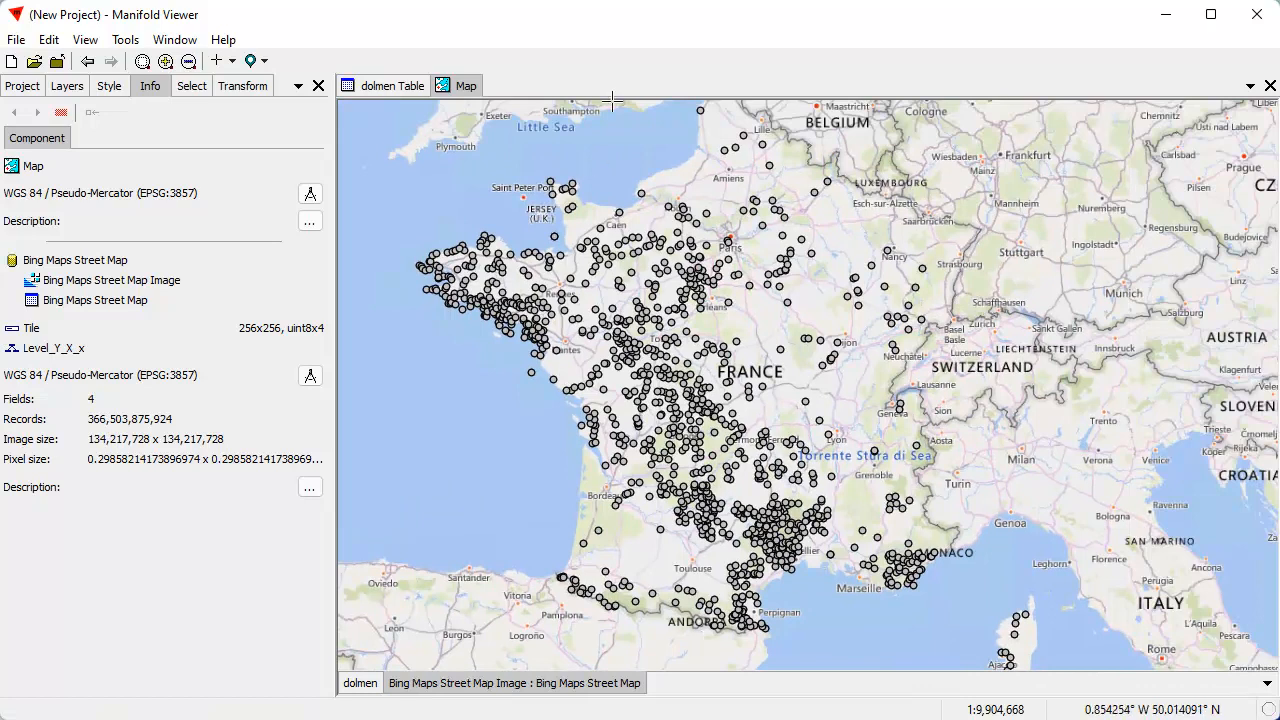
{"action": "left_click_drag", "start_coordinate": [759, 371], "coordinate": [893, 371]}
{"action": "scroll", "coordinate": [875, 340], "scroll_direction": "down", "scroll_amount": 2}
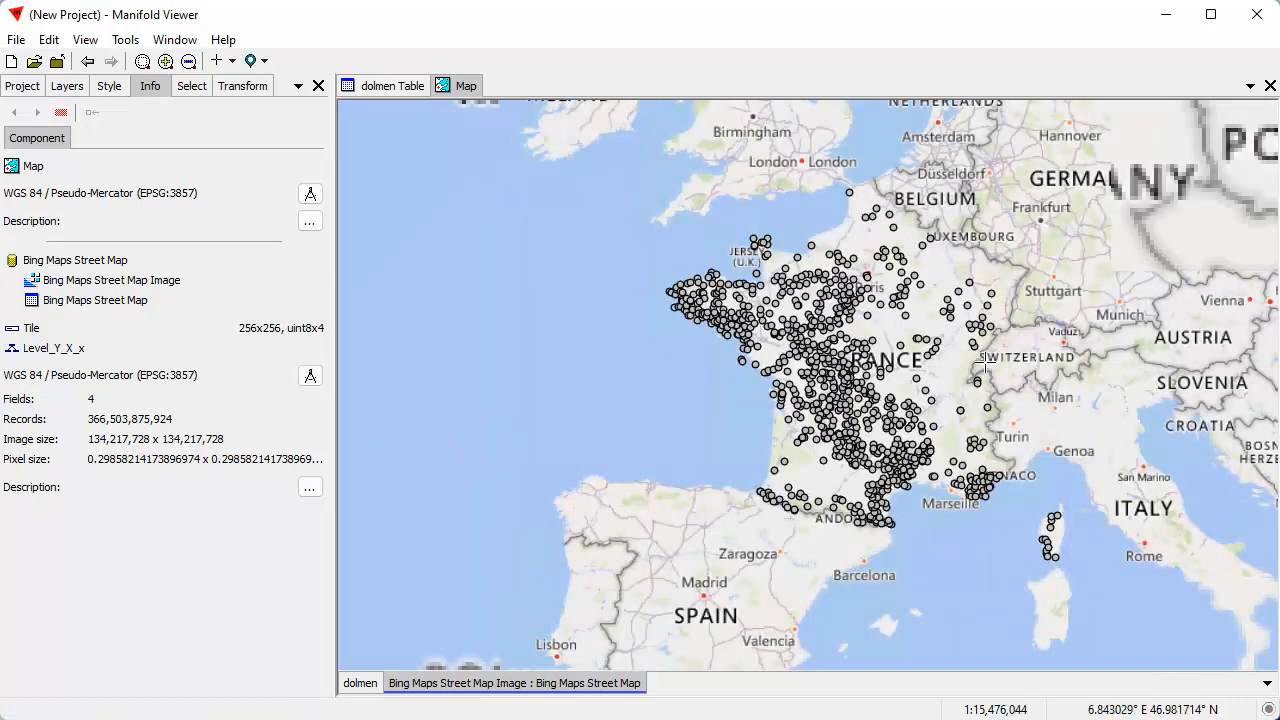
{"action": "scroll", "coordinate": [800, 440], "scroll_direction": "up", "scroll_amount": 3}
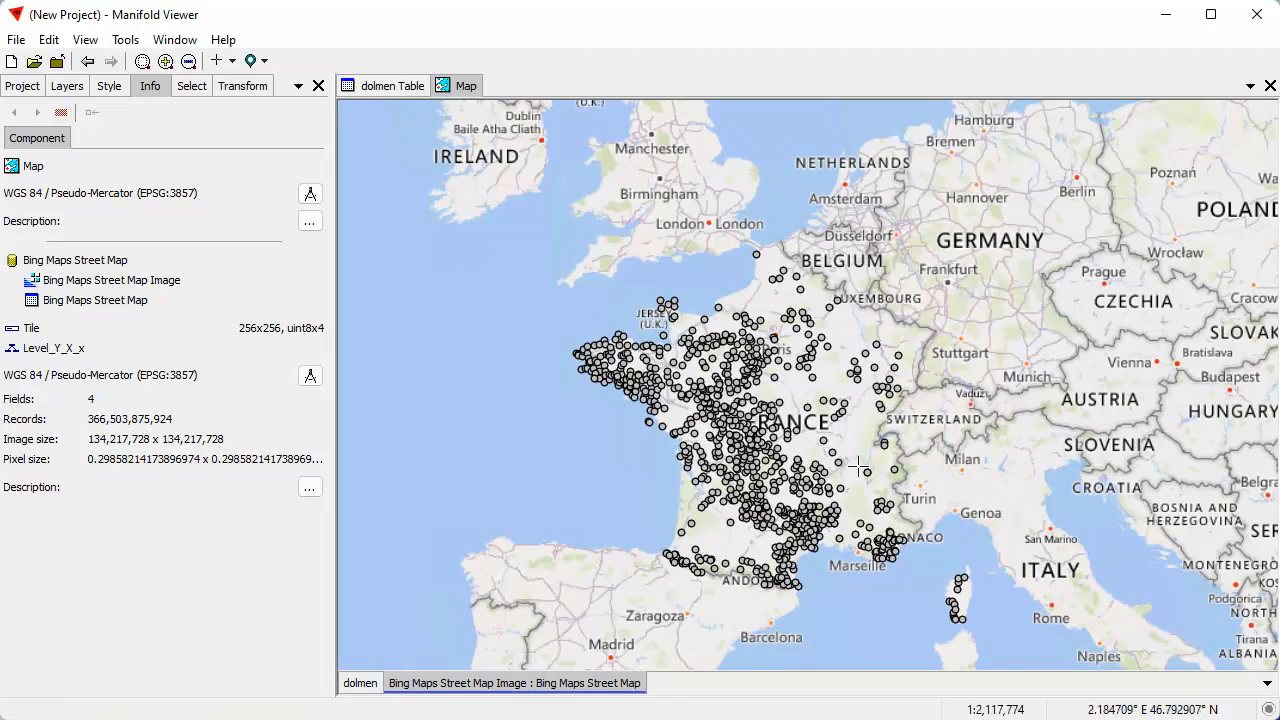
{"action": "left_click_drag", "start_coordinate": [577, 408], "coordinate": [731, 375]}
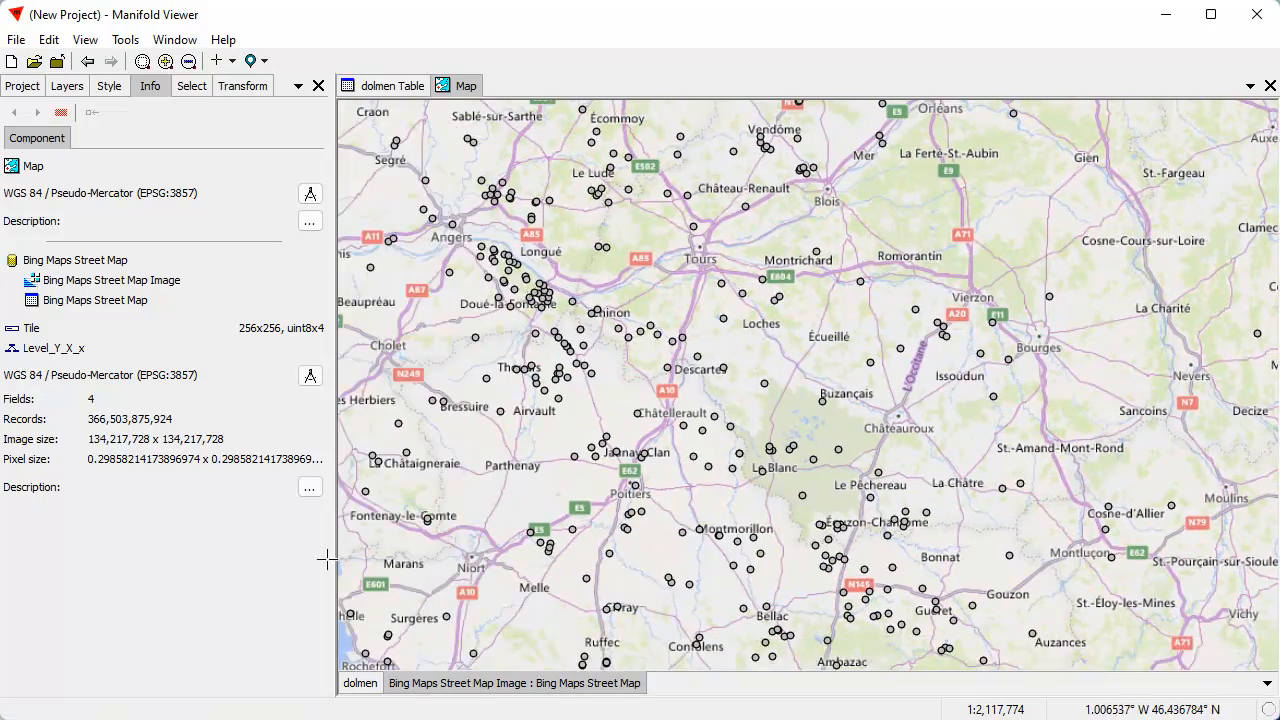
View dolmen Table and examine the codes in its Name field
{"action": "left_click", "coordinate": [22, 88]}
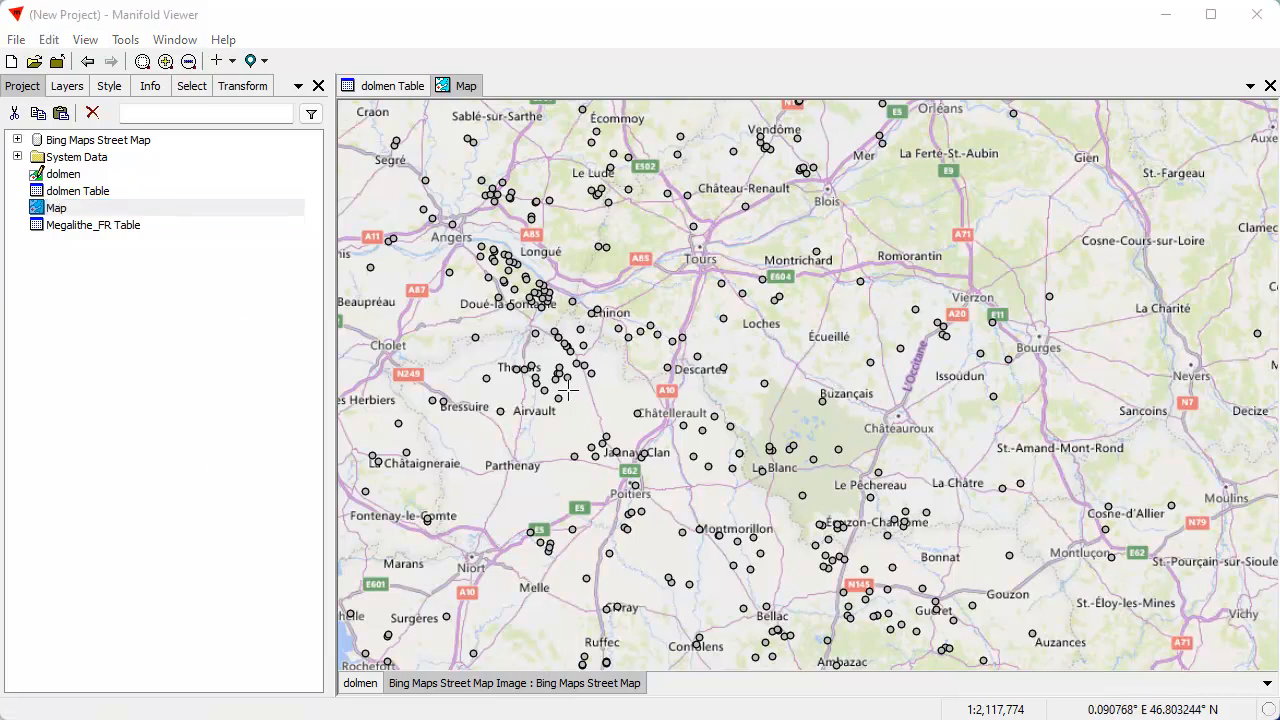
{"action": "left_click_drag", "start_coordinate": [700, 718], "coordinate": [570, 718]}
{"action": "left_click", "coordinate": [402, 87]}
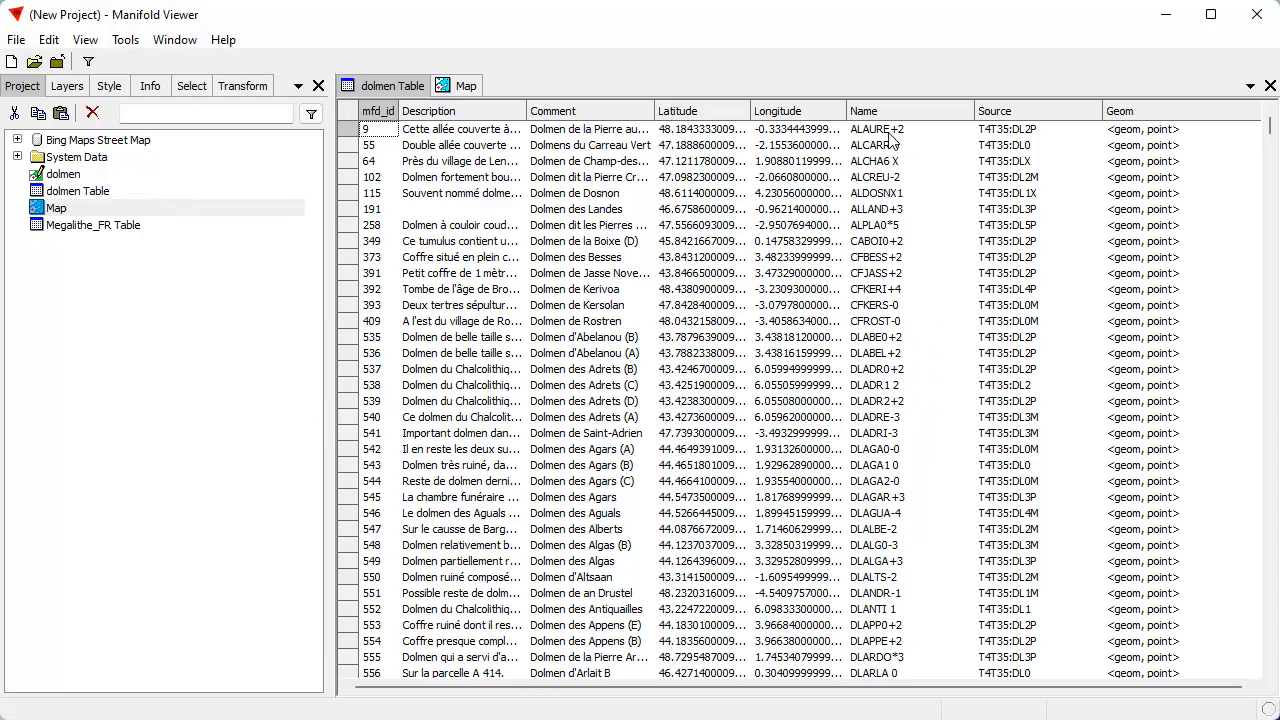
{"action": "left_click", "coordinate": [877, 227]}
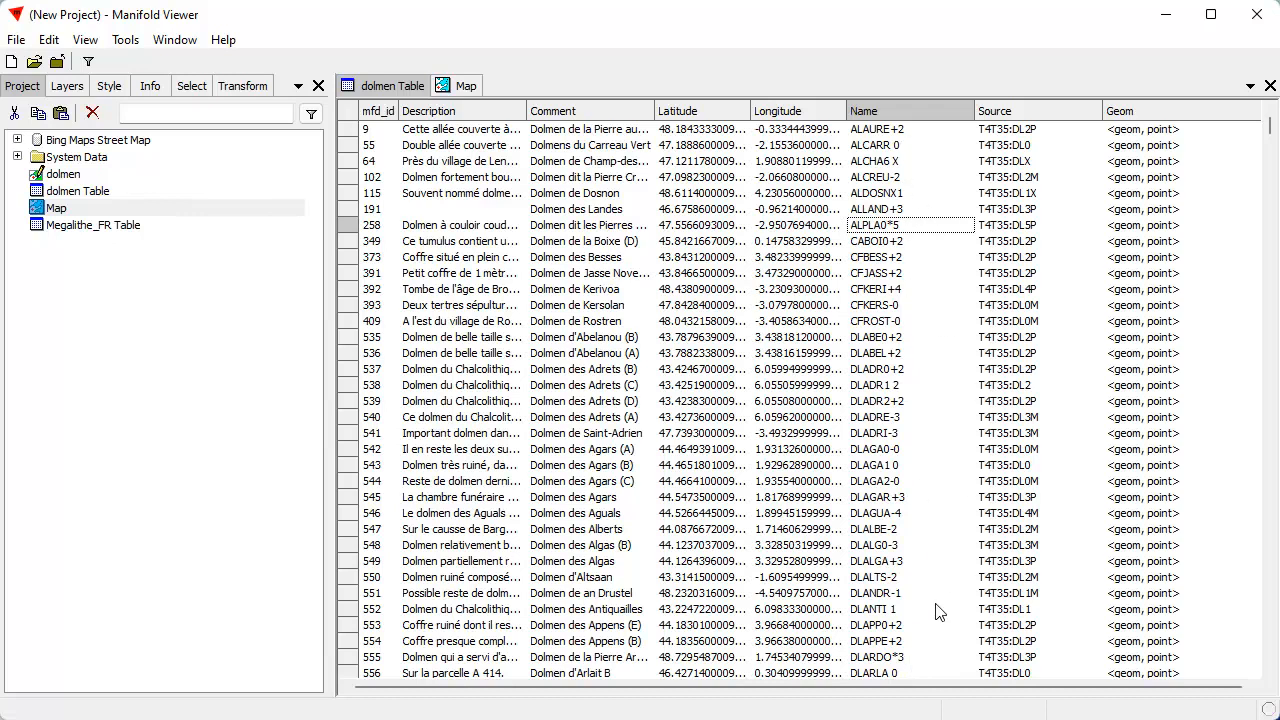
Duplicate the dolmen drawing together with dolmen Table within the project
{"action": "left_click", "coordinate": [148, 406]}
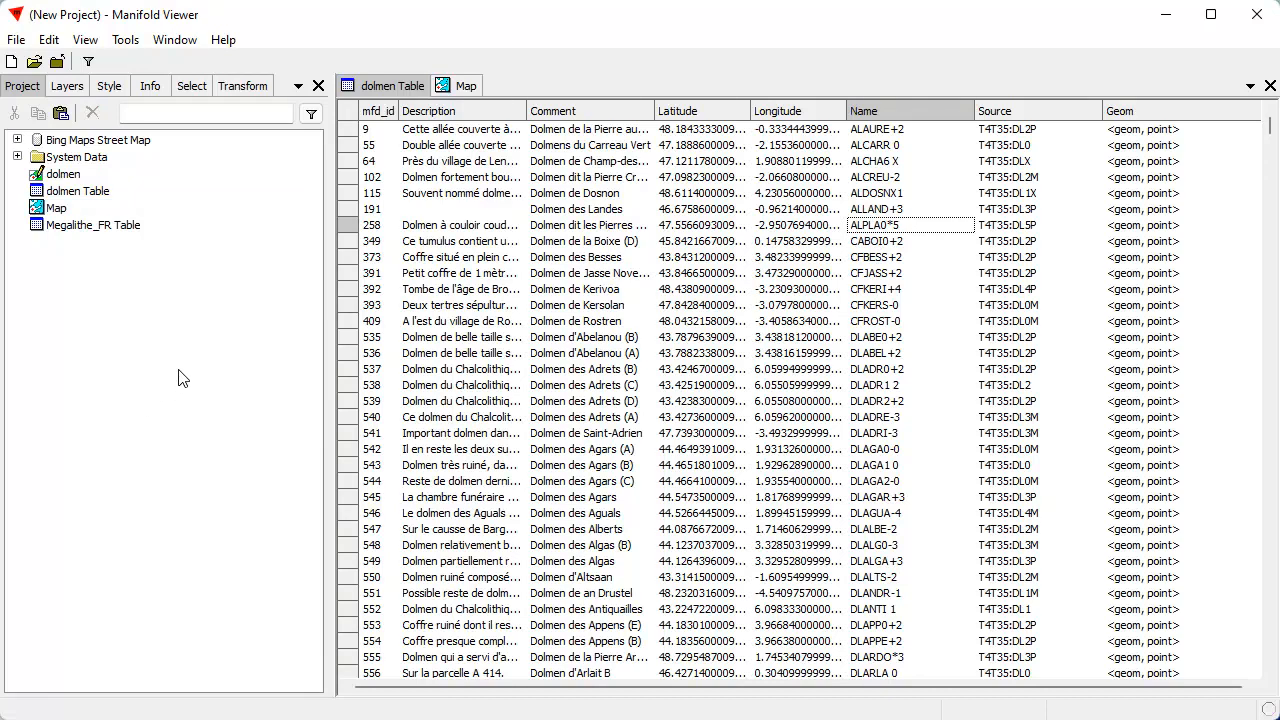
{"action": "left_click", "coordinate": [66, 175]}
{"action": "left_click", "coordinate": [79, 192], "text": "ctrl"}
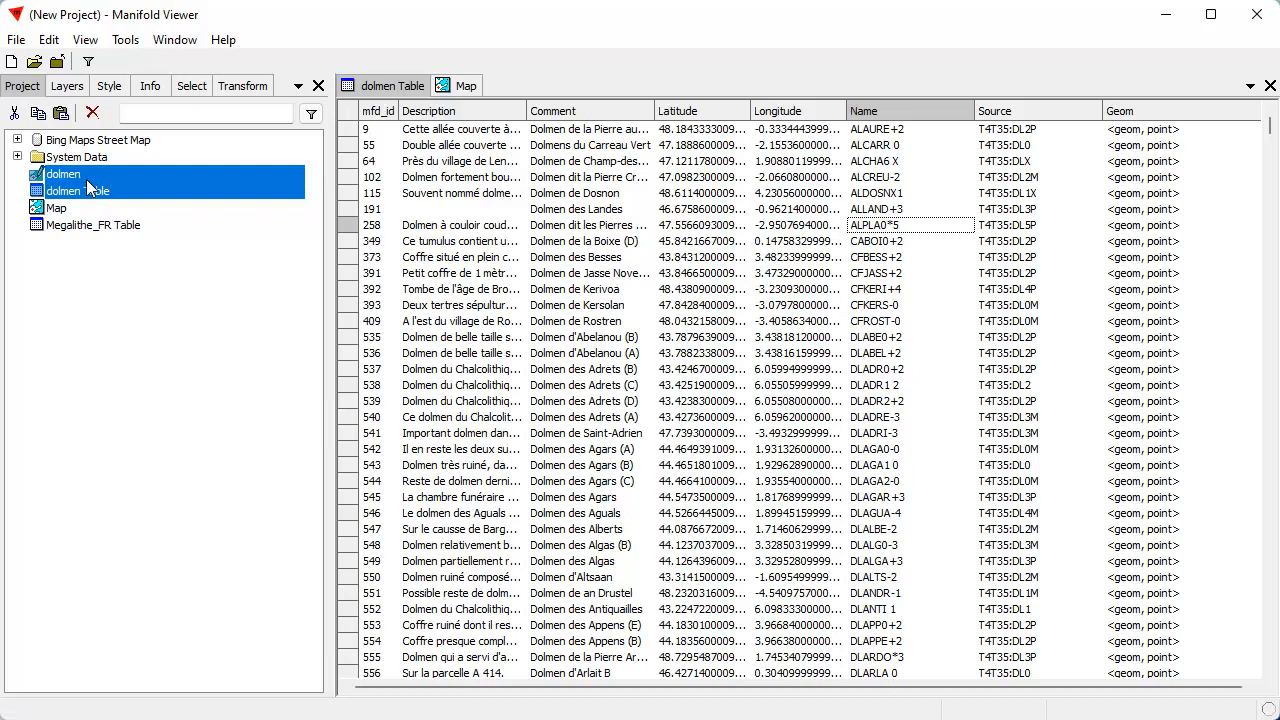
{"action": "left_click", "coordinate": [38, 112]}
{"action": "left_click", "coordinate": [62, 112]}
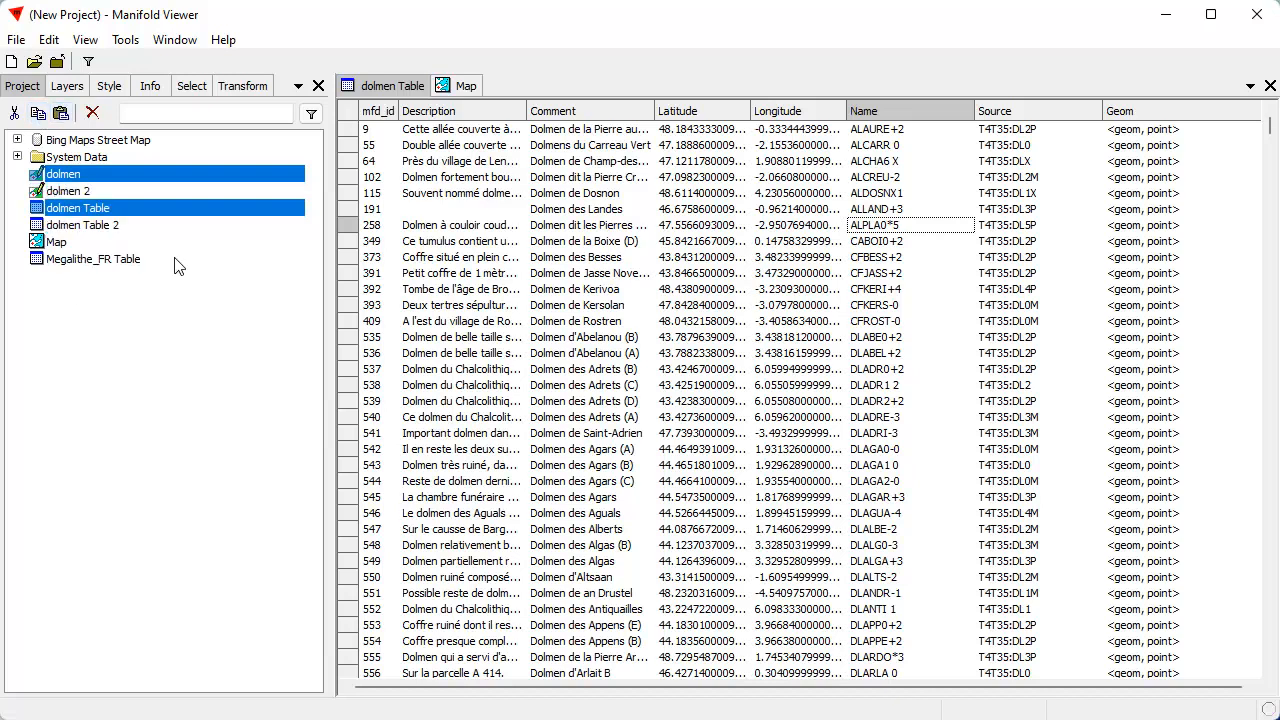
{"action": "left_click", "coordinate": [192, 348]}
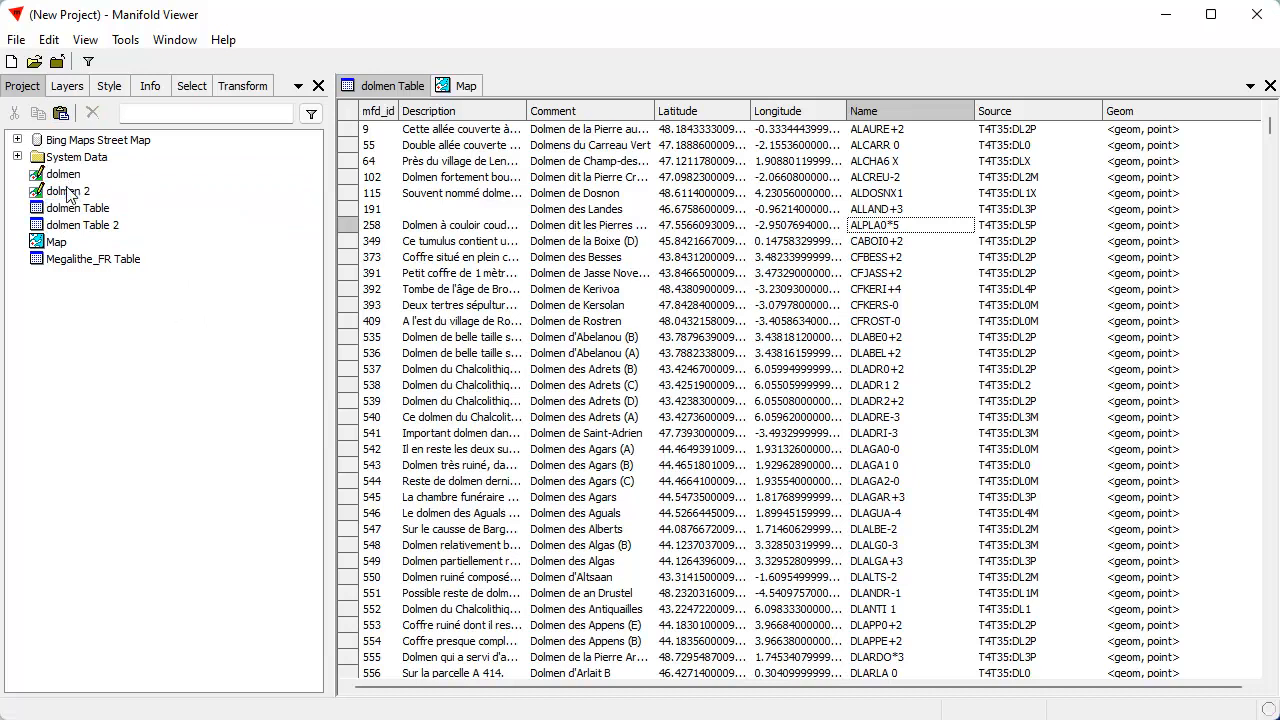
Rename the duplicated drawing and its related table together as "big dolmen" and "big dolmen Table"
{"action": "left_click", "coordinate": [70, 192]}
{"action": "right_click", "coordinate": [70, 192]}
{"action": "left_click", "coordinate": [160, 293]}
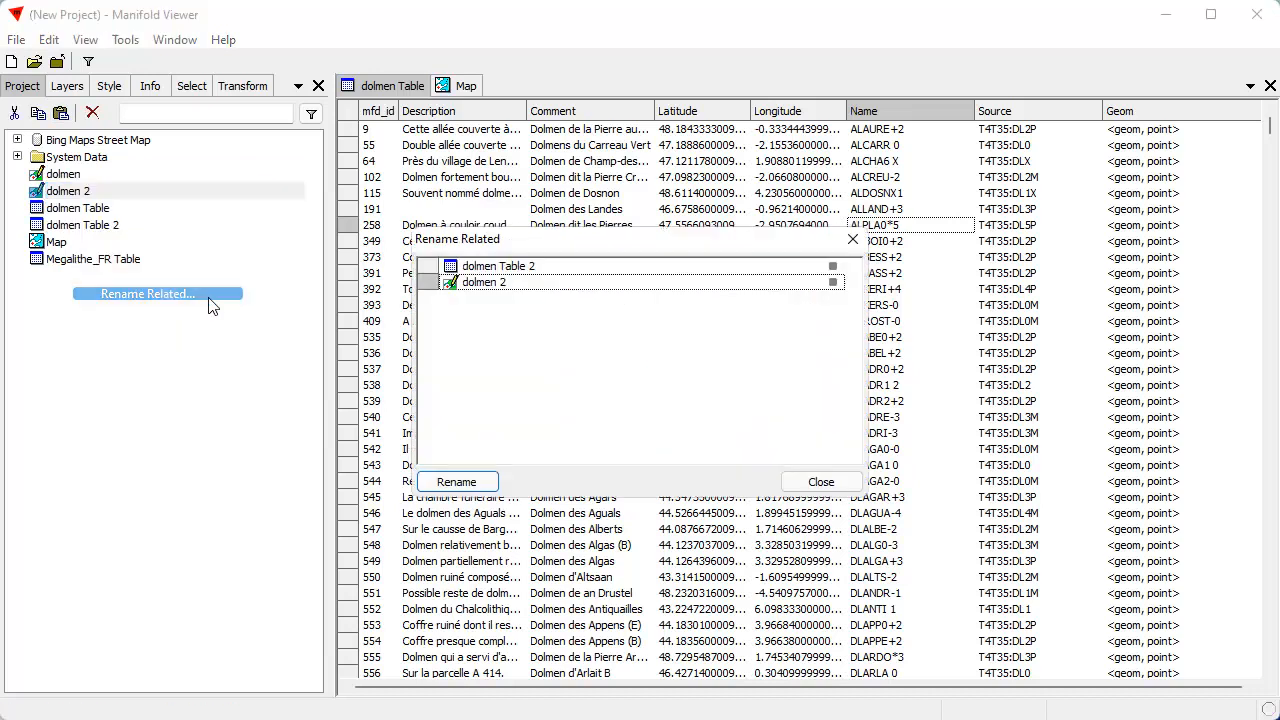
{"action": "left_click", "coordinate": [501, 286]}
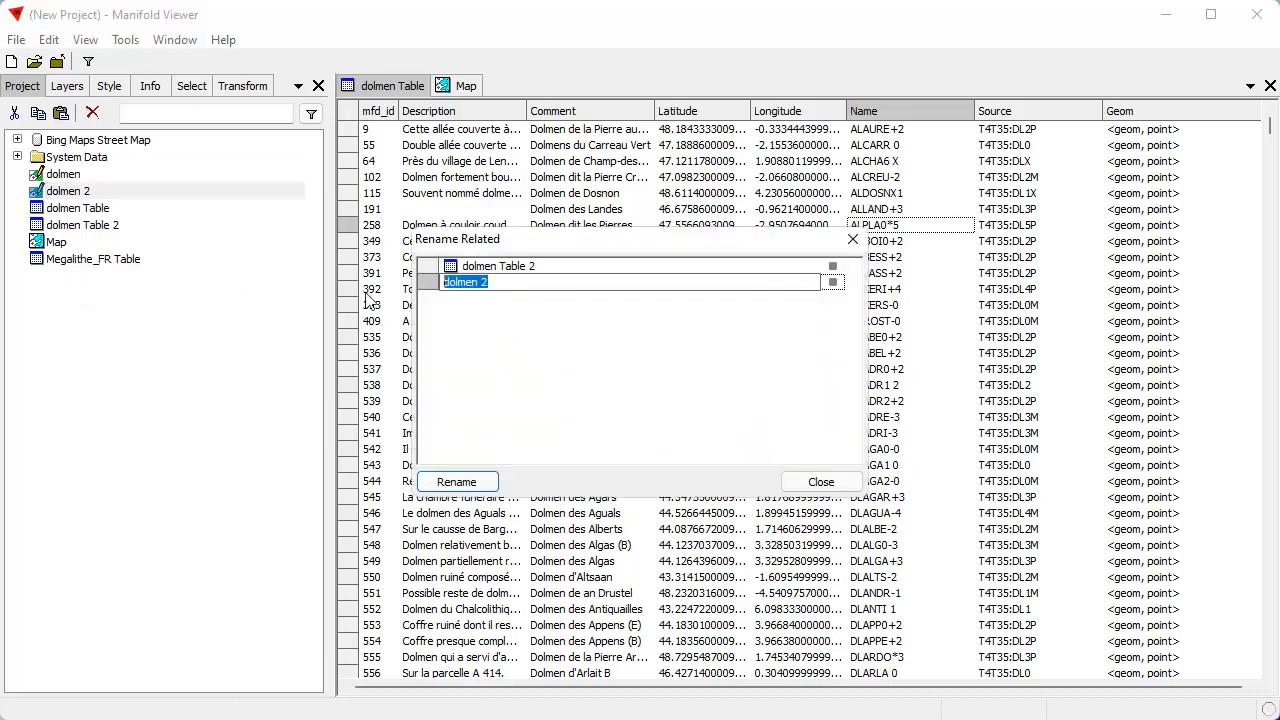
{"action": "type", "text": "big"}
{"action": "key", "text": "Return"}
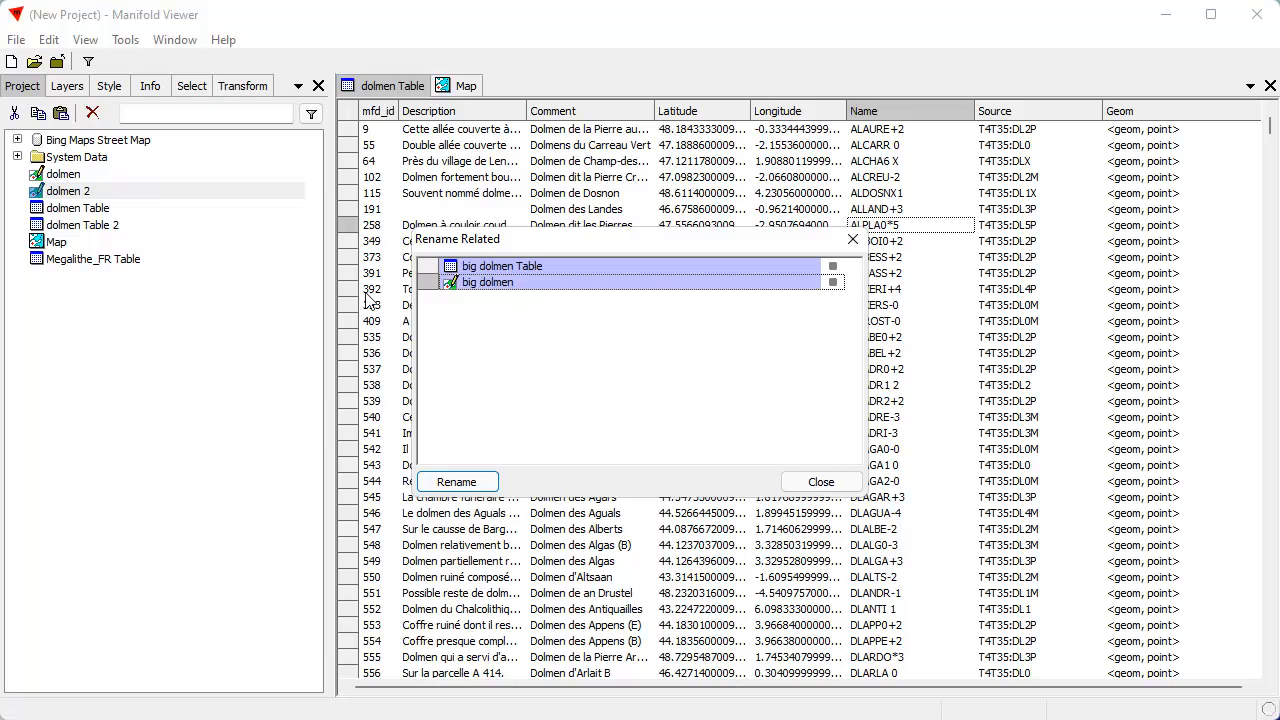
{"action": "left_click", "coordinate": [472, 481]}
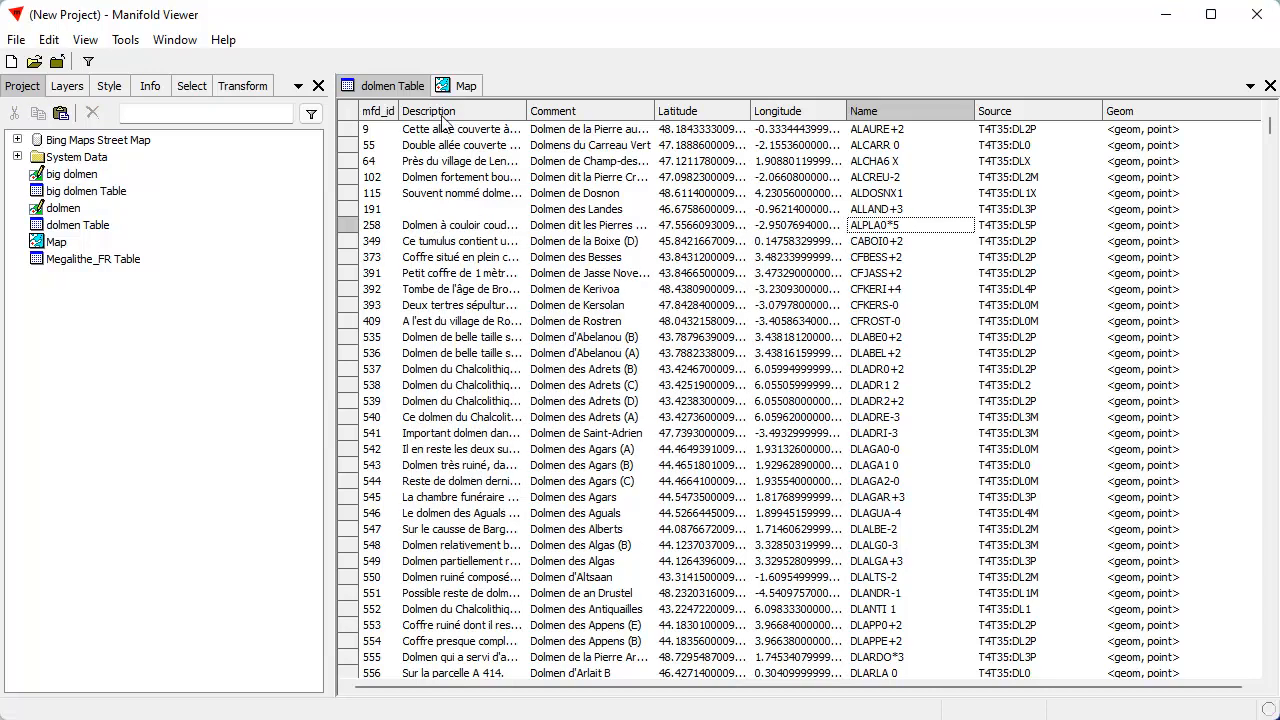
Open big dolmen Table and set up a text Search selection on its Name field
{"action": "double_click", "coordinate": [90, 193]}
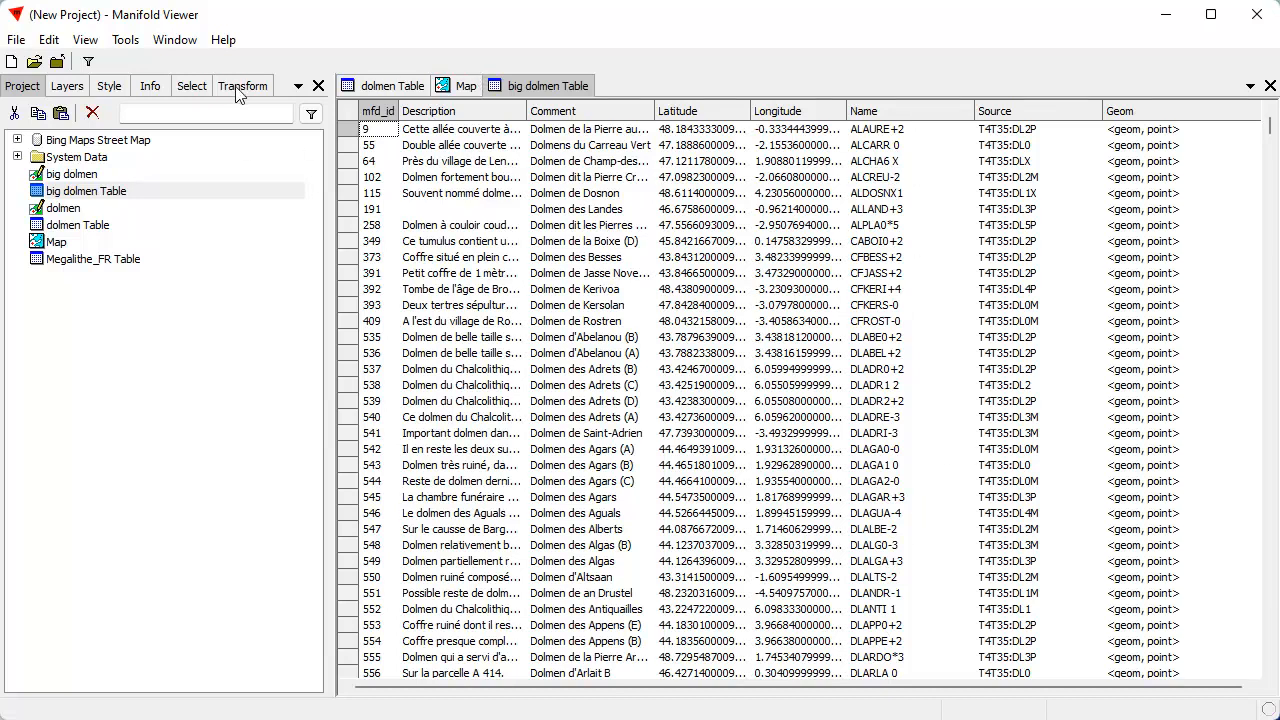
{"action": "left_click", "coordinate": [194, 88]}
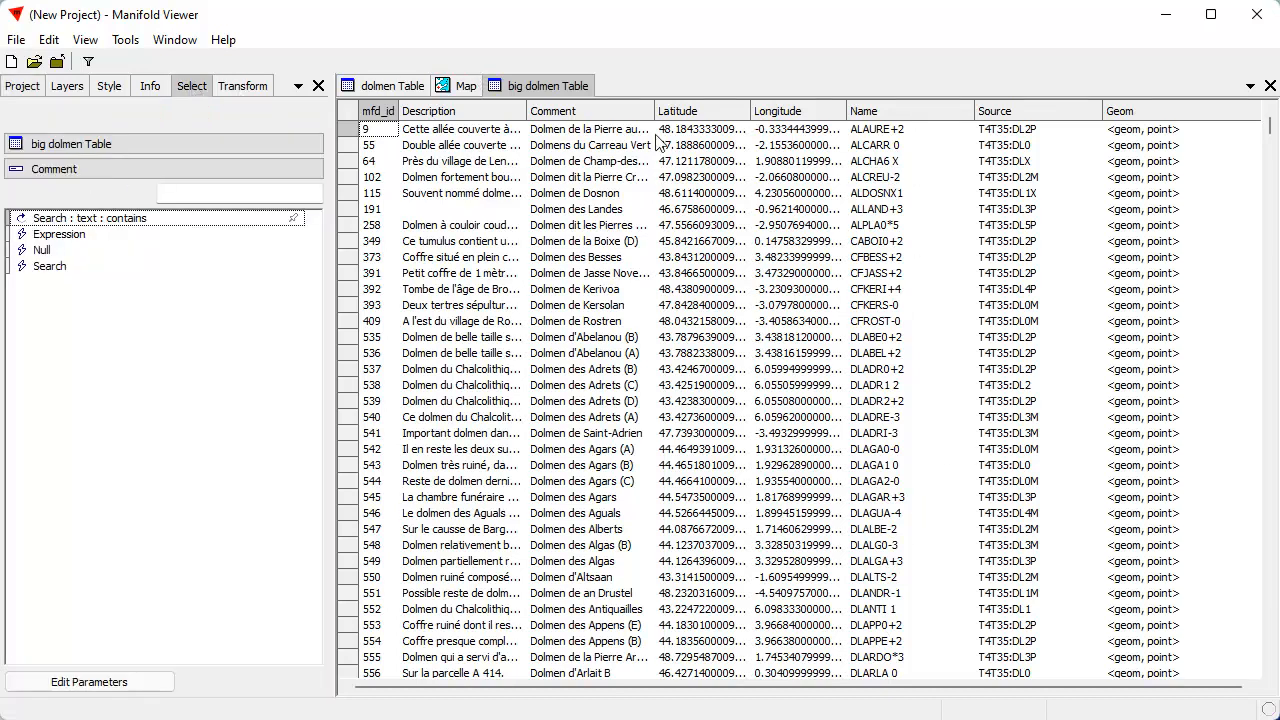
{"action": "left_click", "coordinate": [72, 169]}
{"action": "left_click", "coordinate": [62, 321]}
{"action": "left_click", "coordinate": [147, 220]}
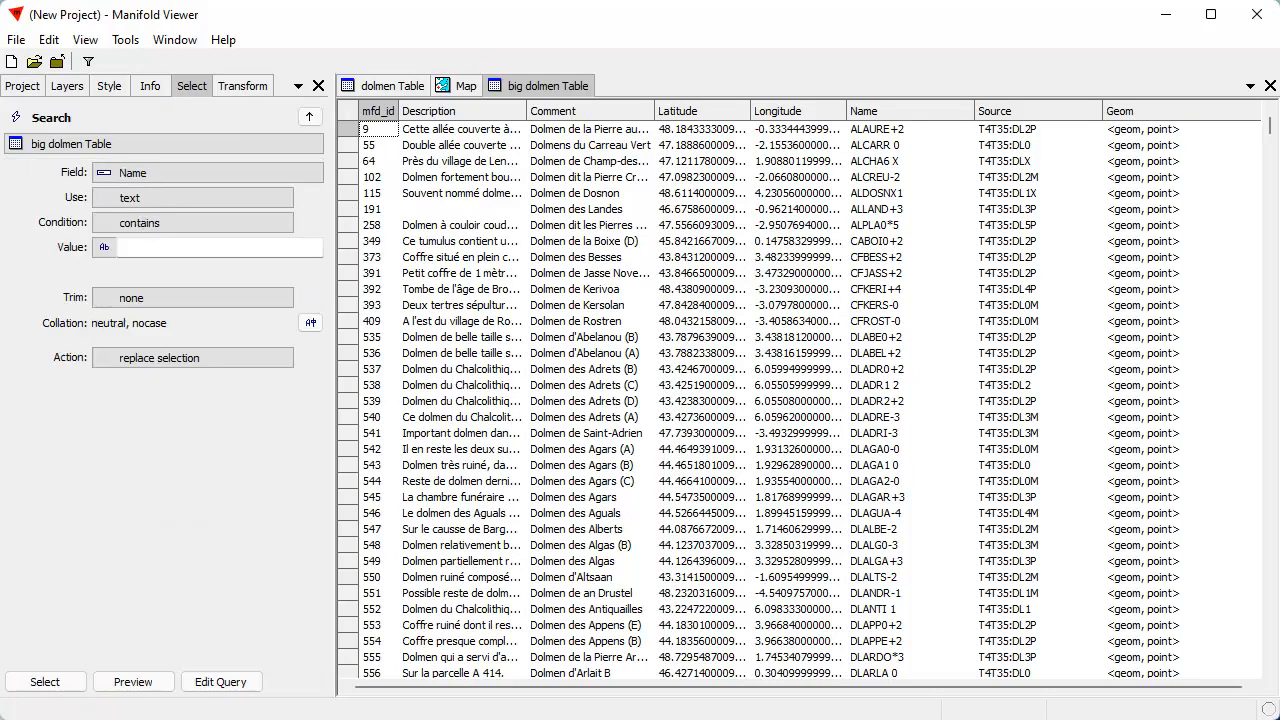
{"action": "left_click", "coordinate": [309, 119]}
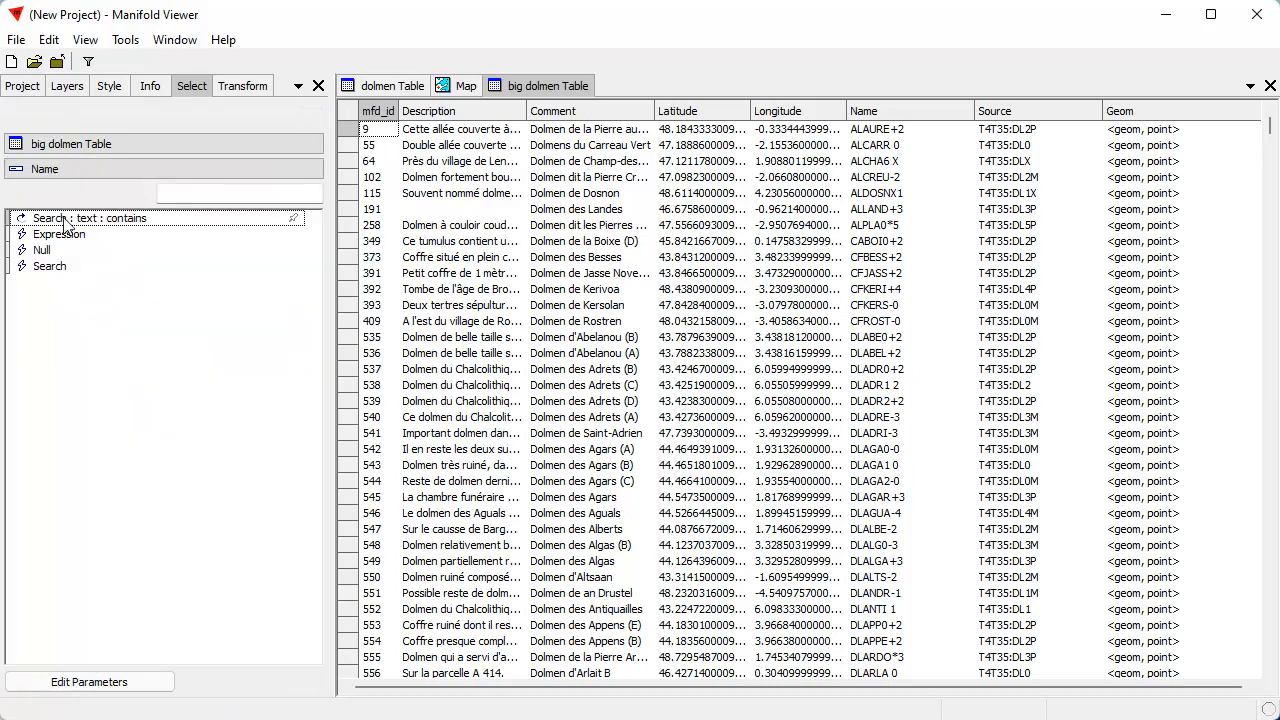
{"action": "left_click", "coordinate": [170, 220]}
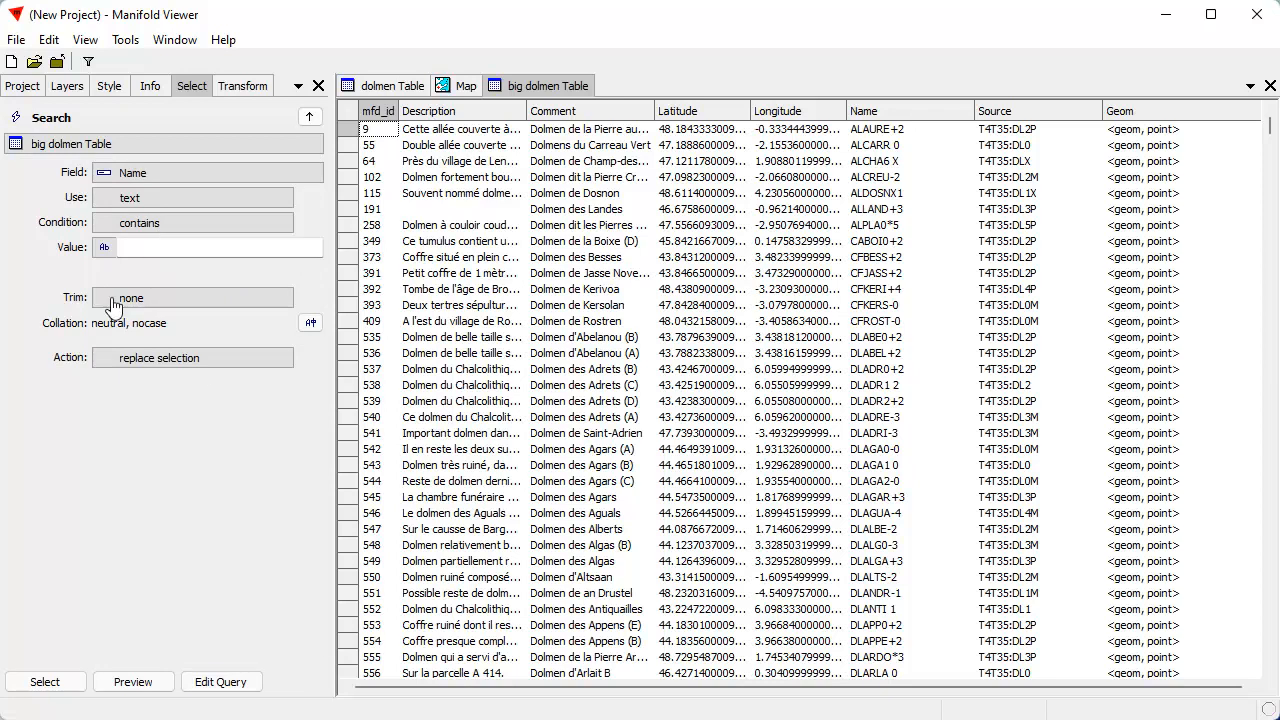
Preview and select the records in big dolmen Table whose Name ends with 5
{"action": "left_click", "coordinate": [157, 225]}
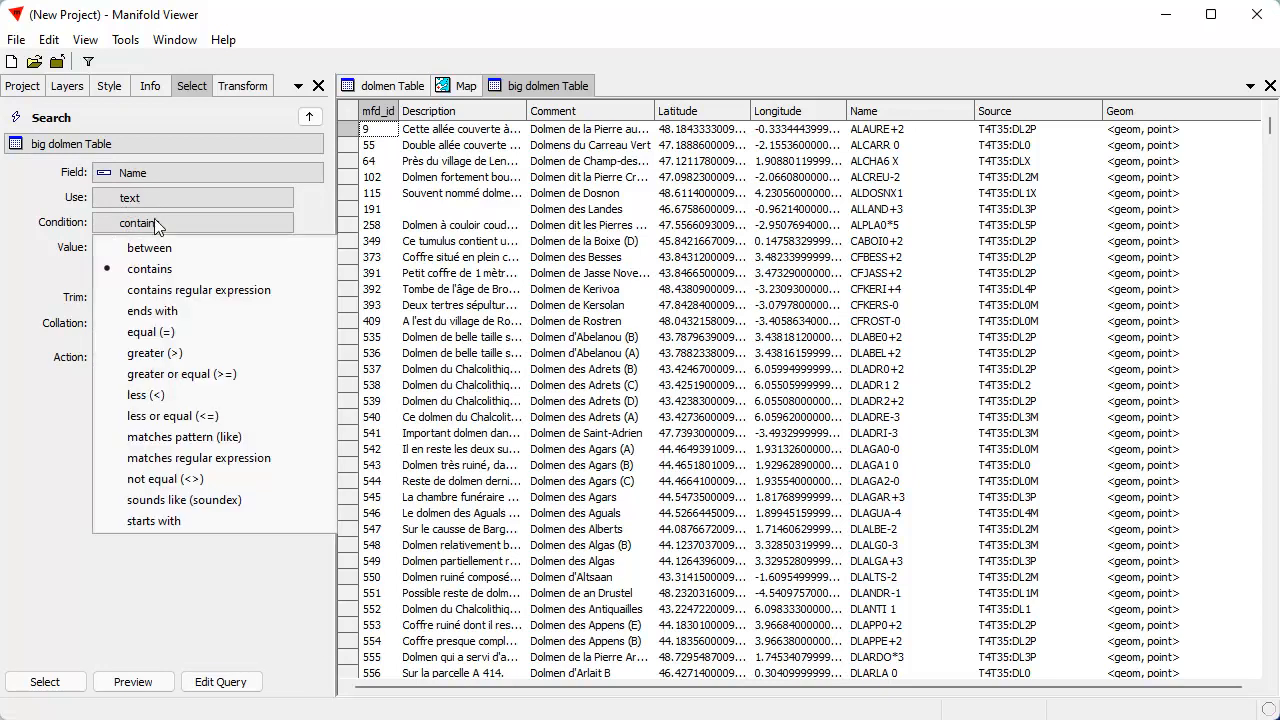
{"action": "left_click", "coordinate": [150, 311]}
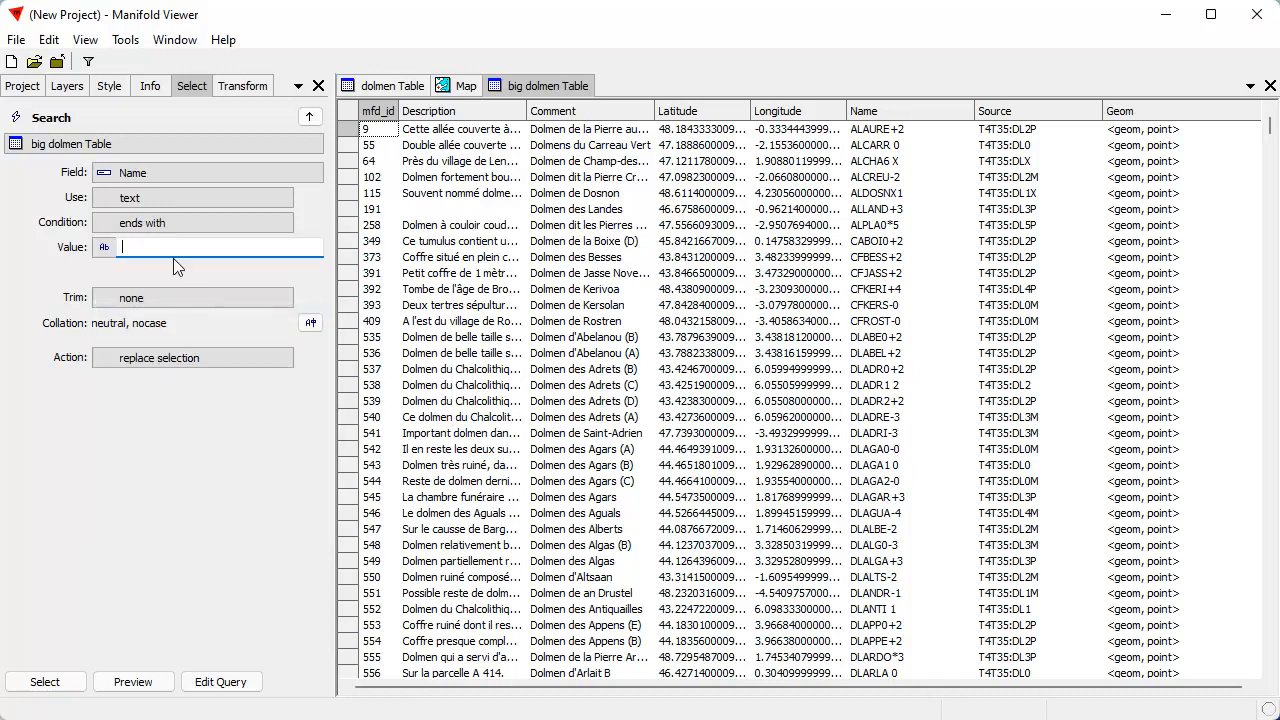
{"action": "type", "text": "5"}
{"action": "left_click", "coordinate": [133, 682]}
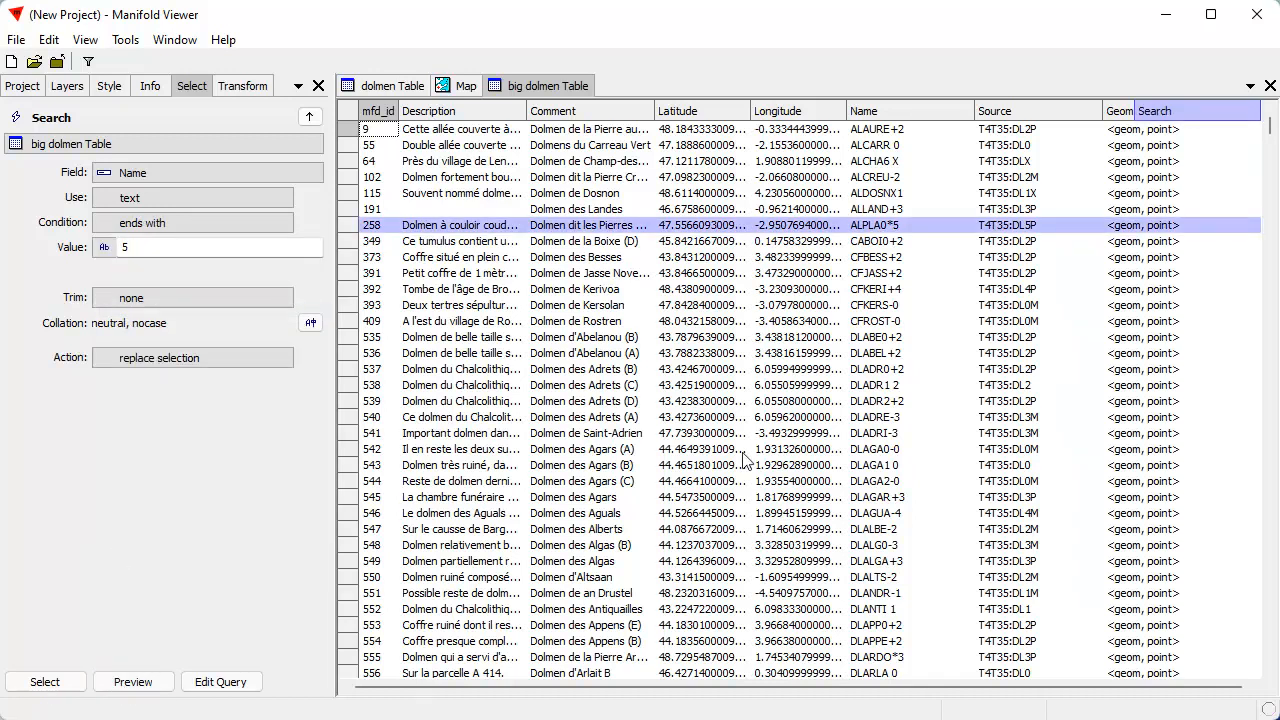
{"action": "left_click_drag", "start_coordinate": [1270, 126], "coordinate": [1217, 133]}
{"action": "left_click", "coordinate": [44, 682]}
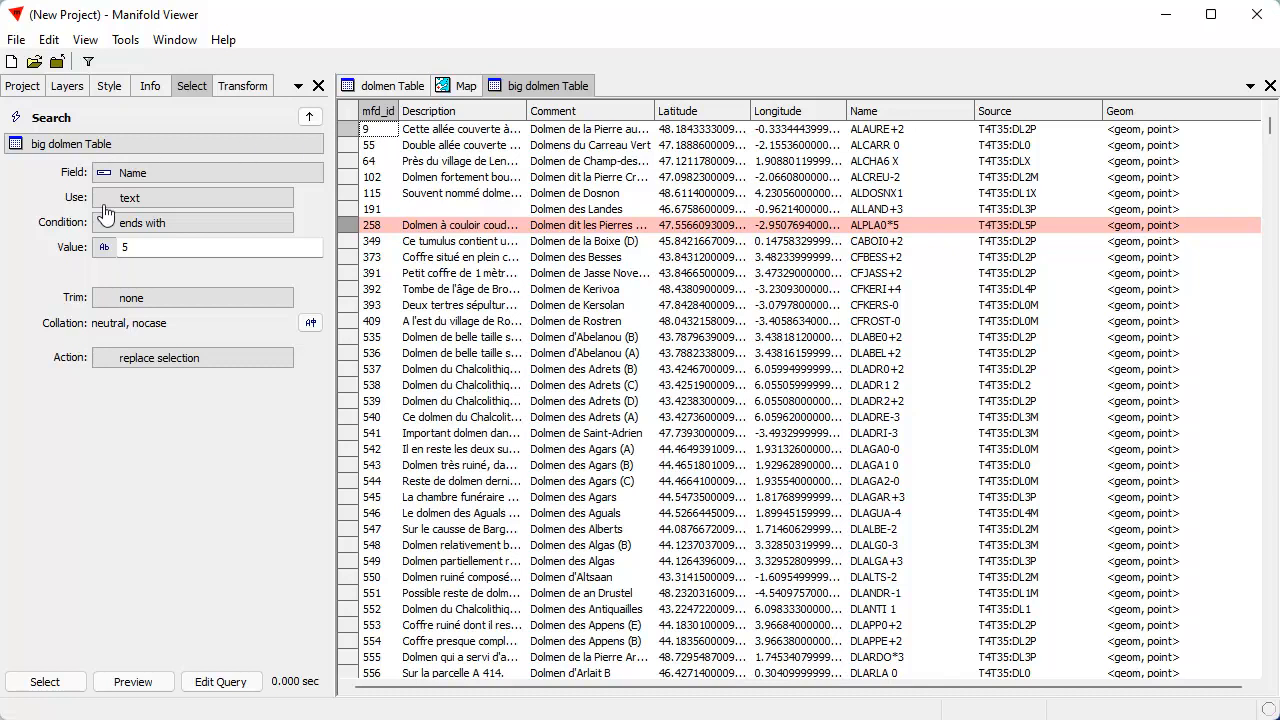
Invert the selection in big dolmen Table and delete the records whose Name does not end with 5
{"action": "left_click", "coordinate": [49, 40]}
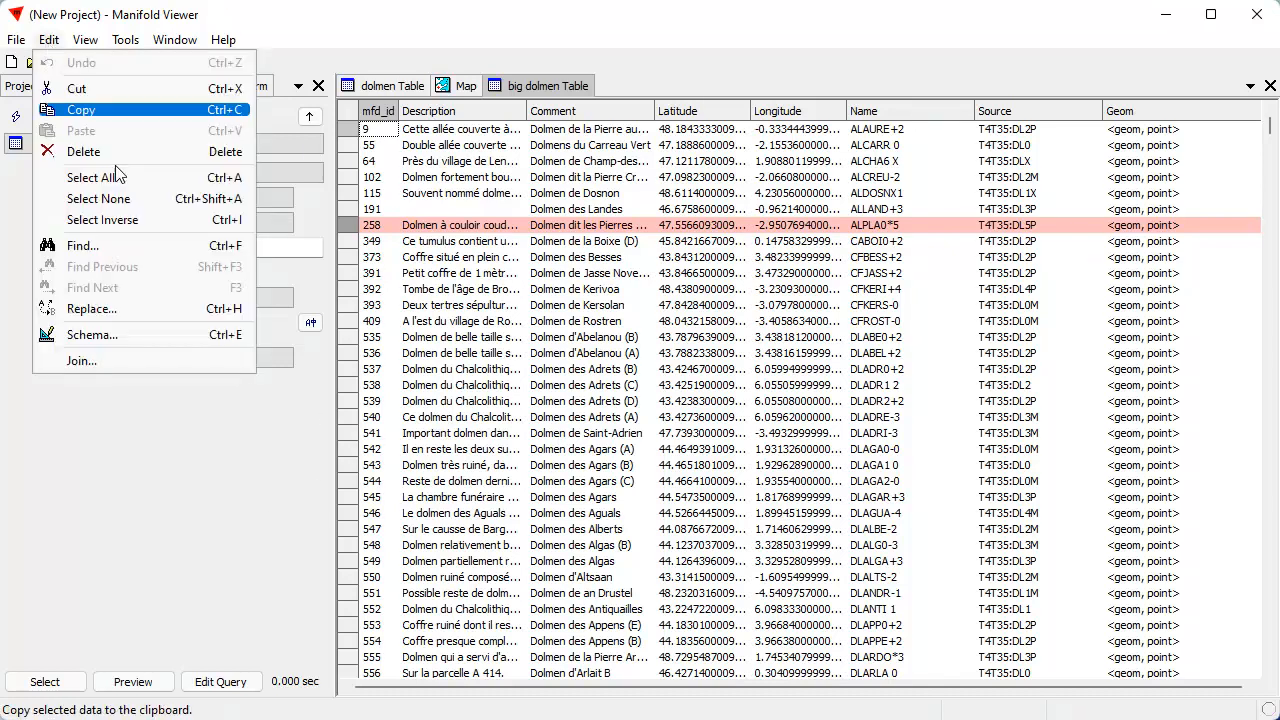
{"action": "left_click", "coordinate": [108, 222]}
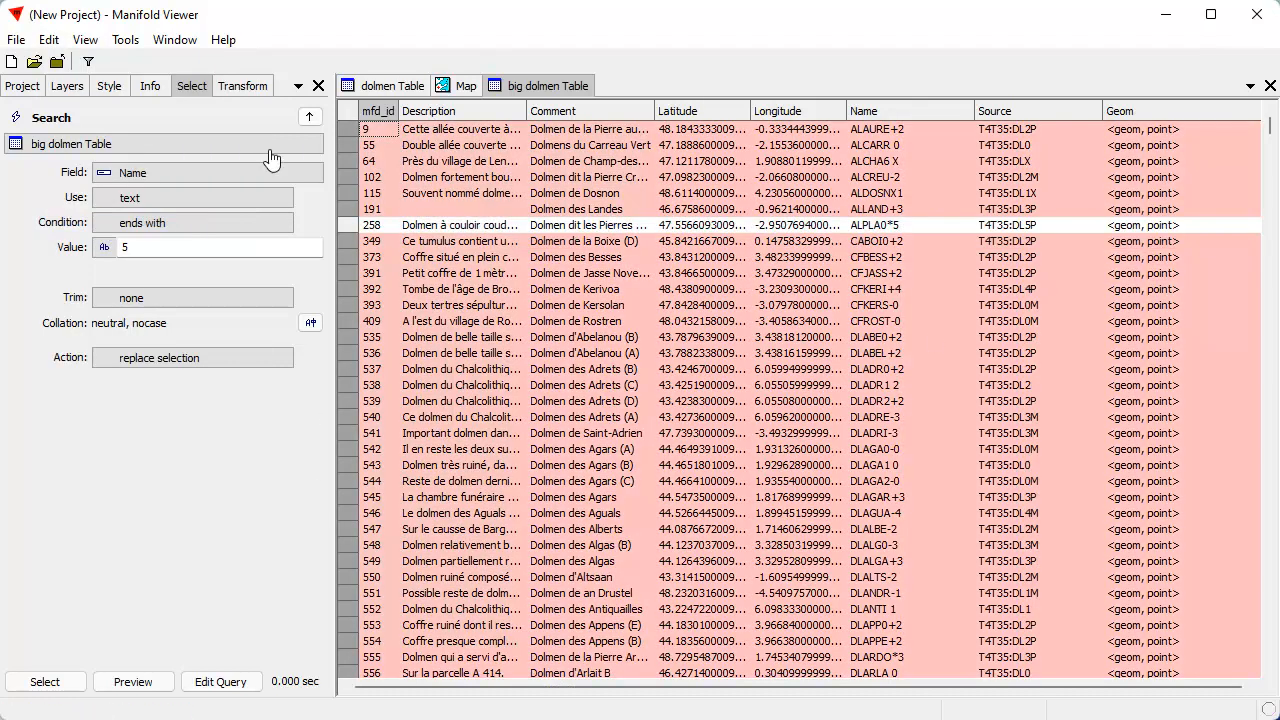
{"action": "left_click", "coordinate": [49, 40]}
{"action": "left_click", "coordinate": [77, 152]}
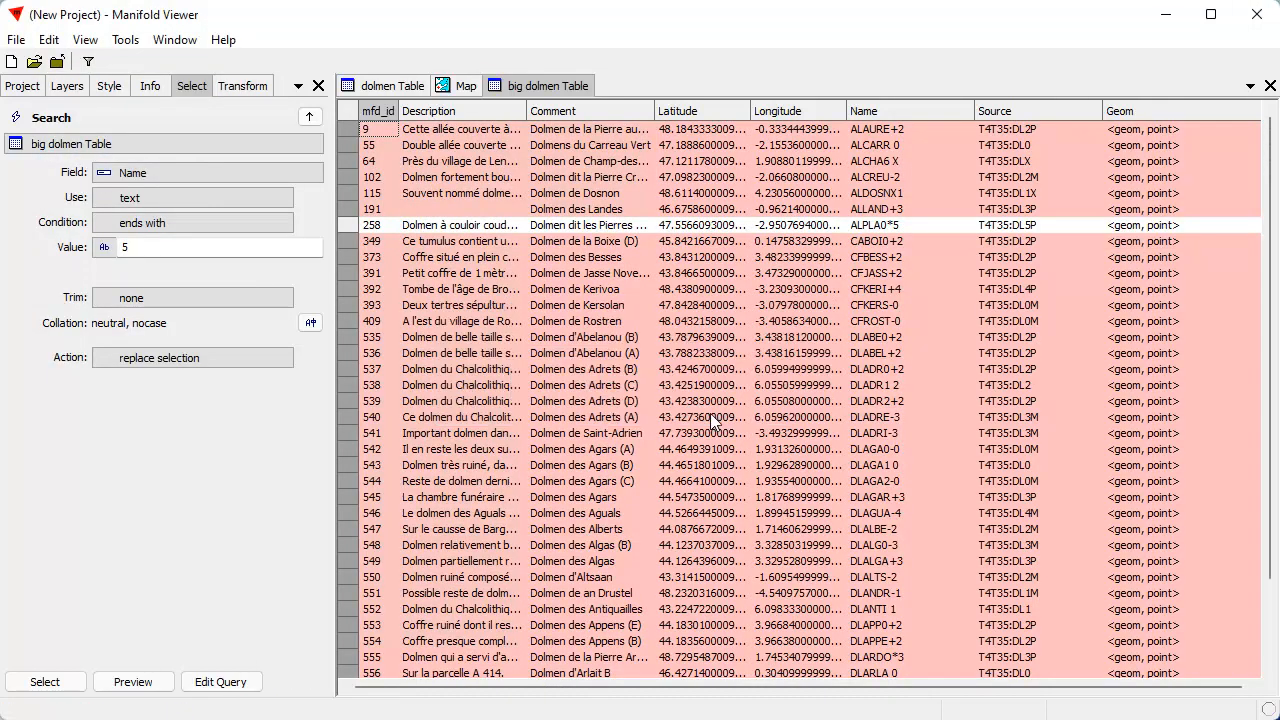
{"action": "left_click", "coordinate": [712, 411]}
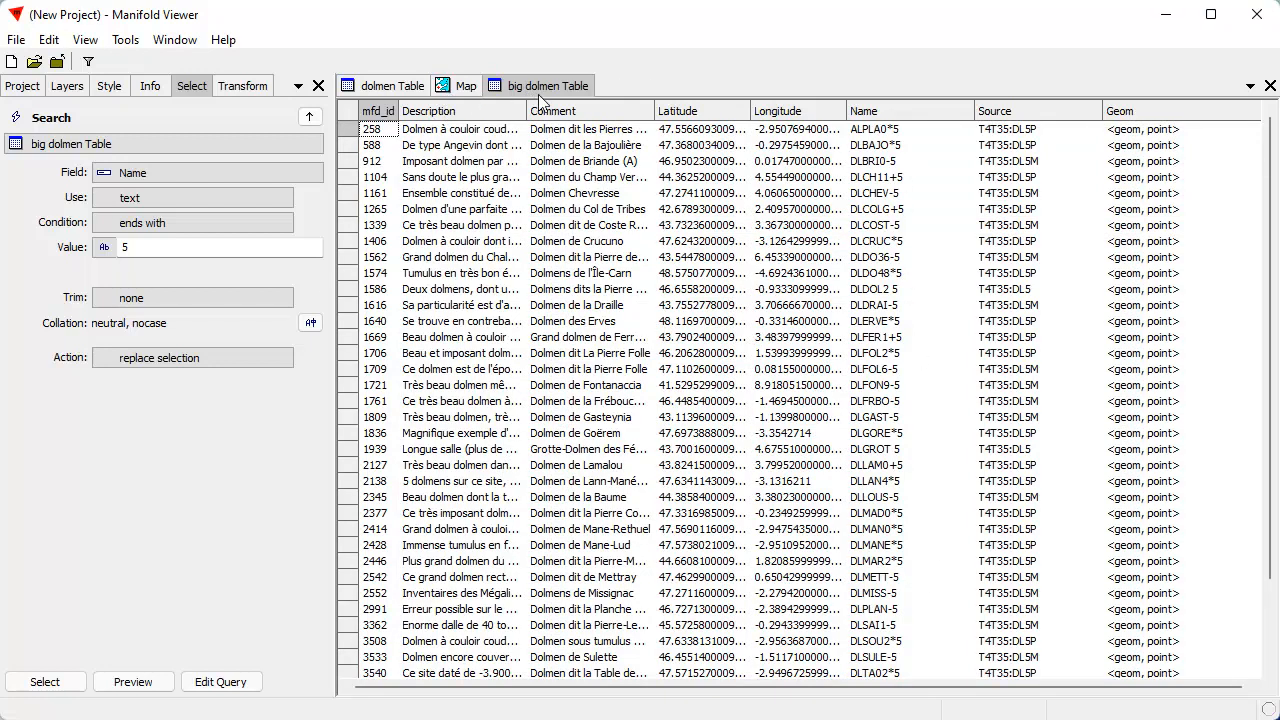
Add the big dolmen drawing as a layer in the Map above the dolmen layer
{"action": "left_click", "coordinate": [452, 88]}
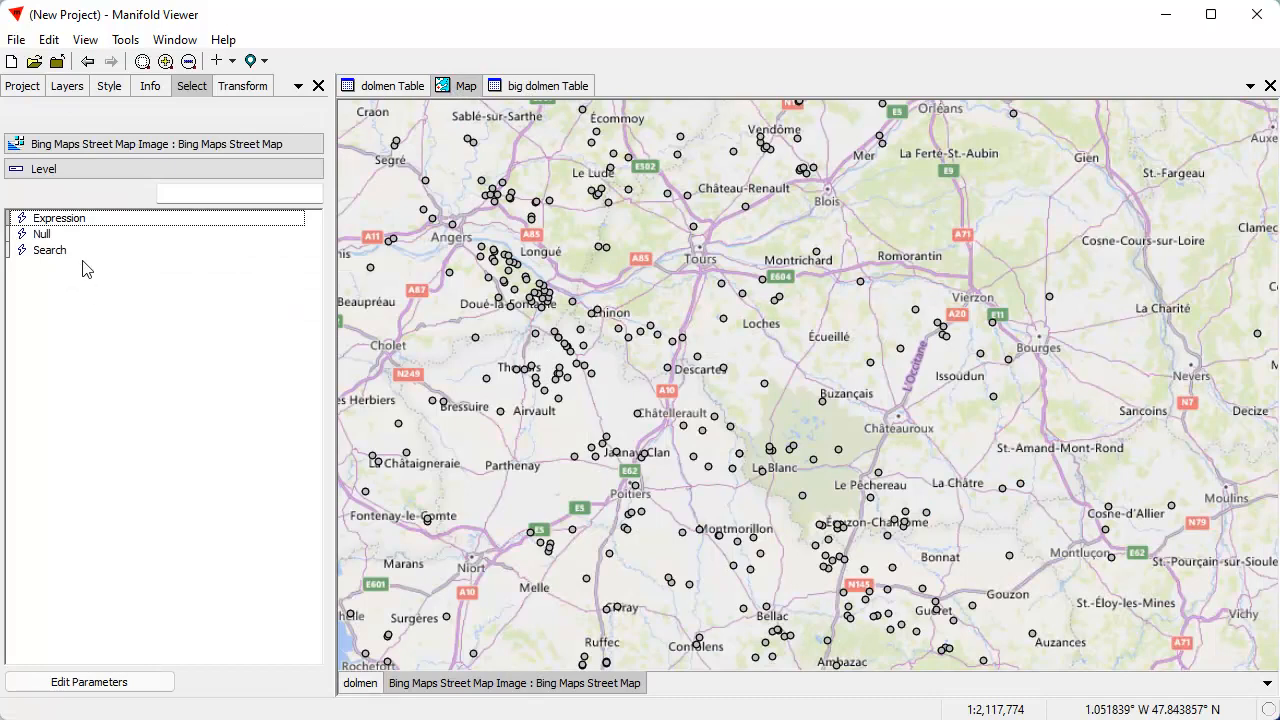
{"action": "left_click", "coordinate": [22, 86]}
{"action": "left_click", "coordinate": [98, 175]}
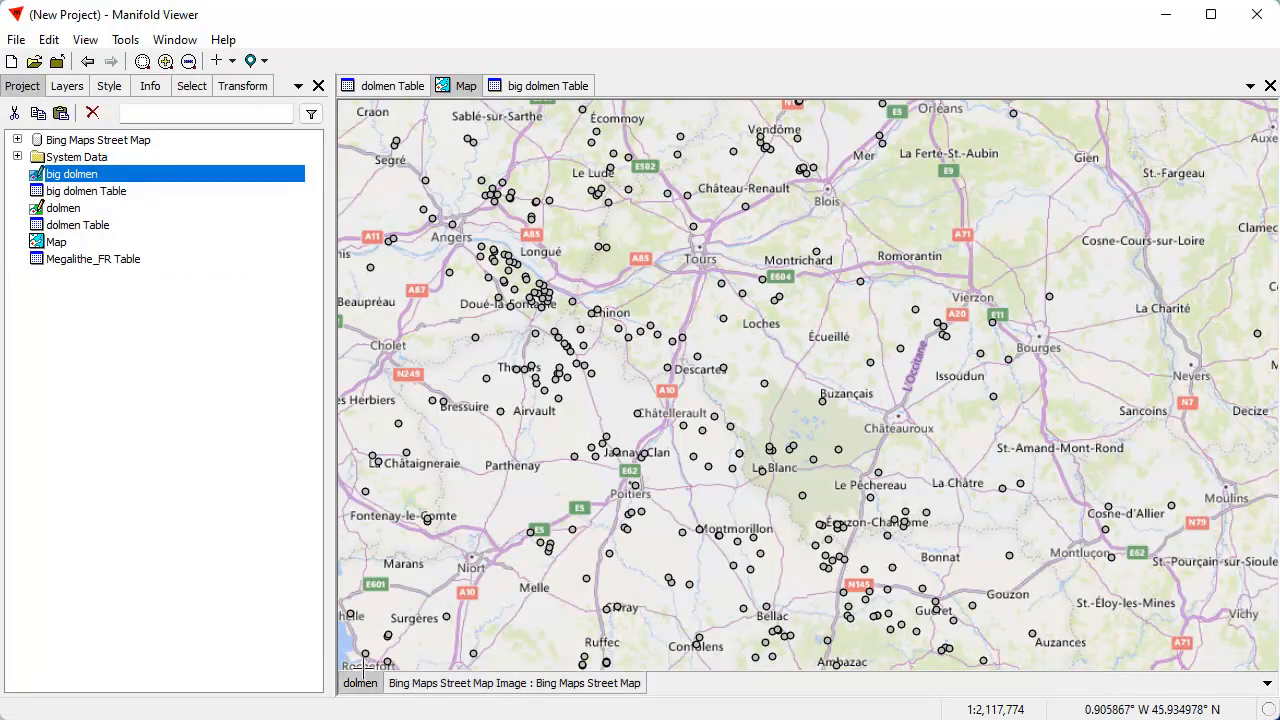
{"action": "left_click_drag", "start_coordinate": [135, 180], "coordinate": [678, 291]}
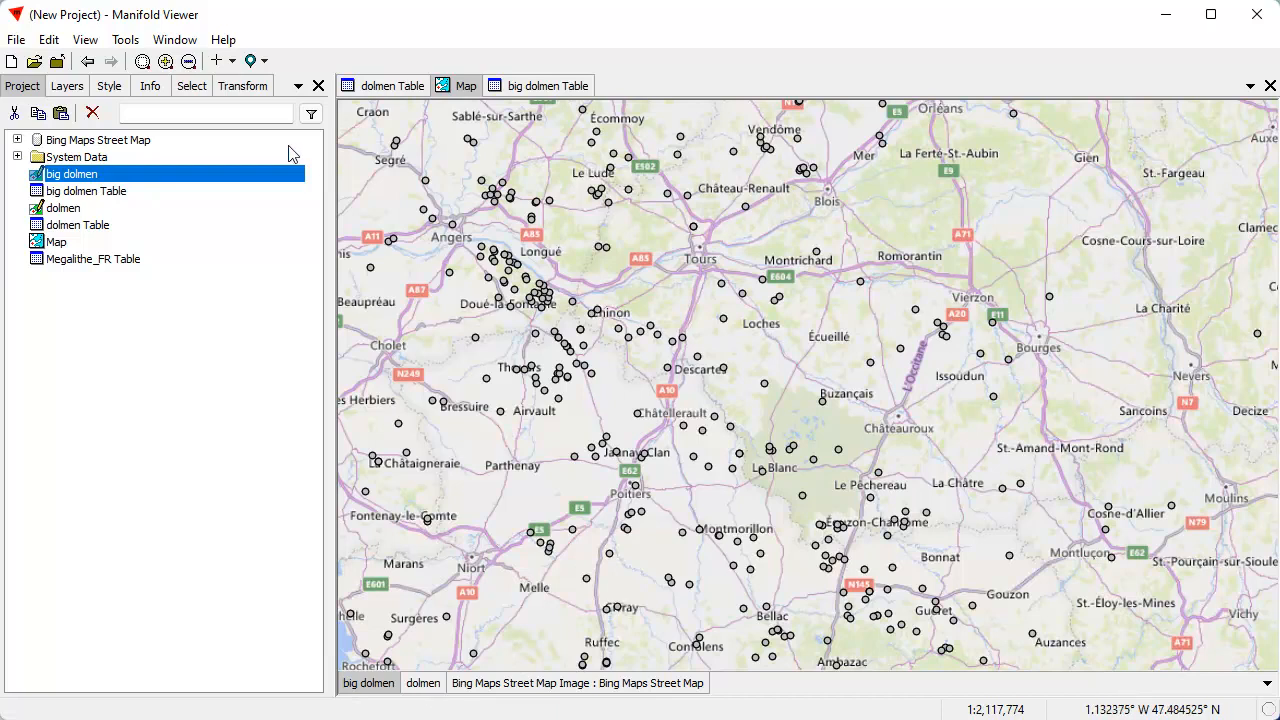
Style the big dolmen layer's points with a bright green fill and a size of 12 pt
{"action": "left_click", "coordinate": [107, 86]}
{"action": "left_click", "coordinate": [220, 247]}
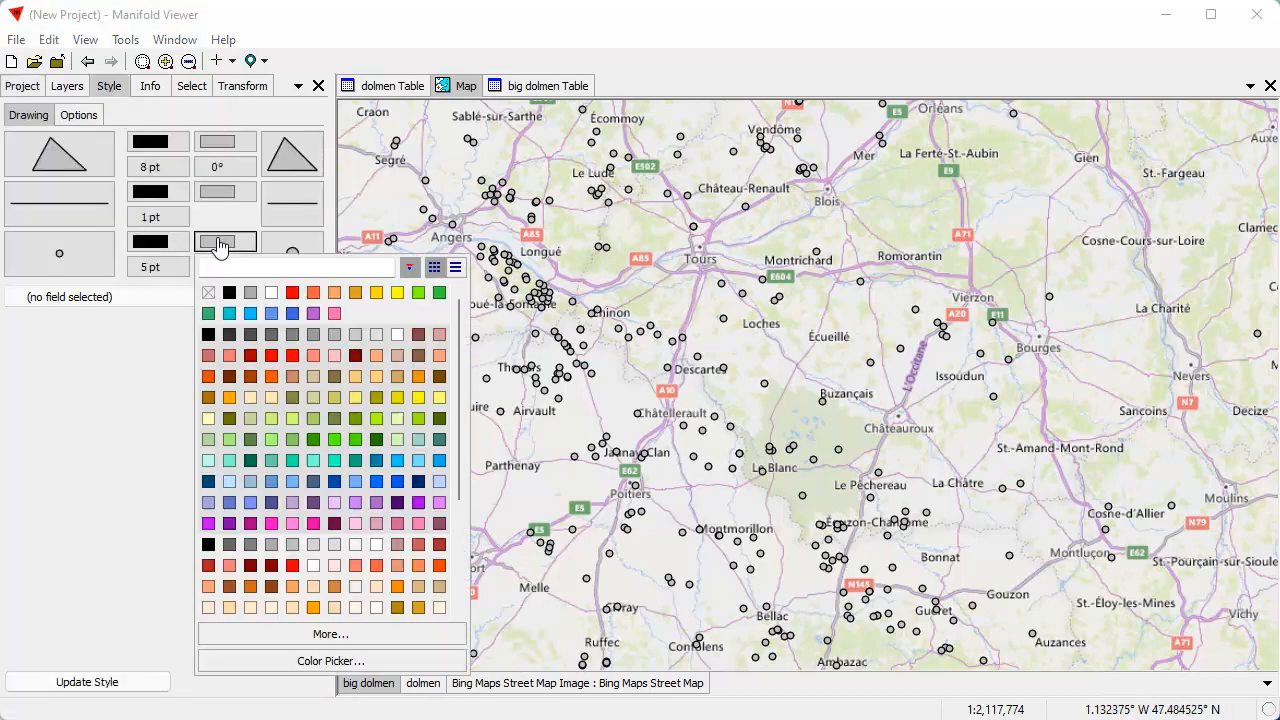
{"action": "left_click", "coordinate": [424, 292]}
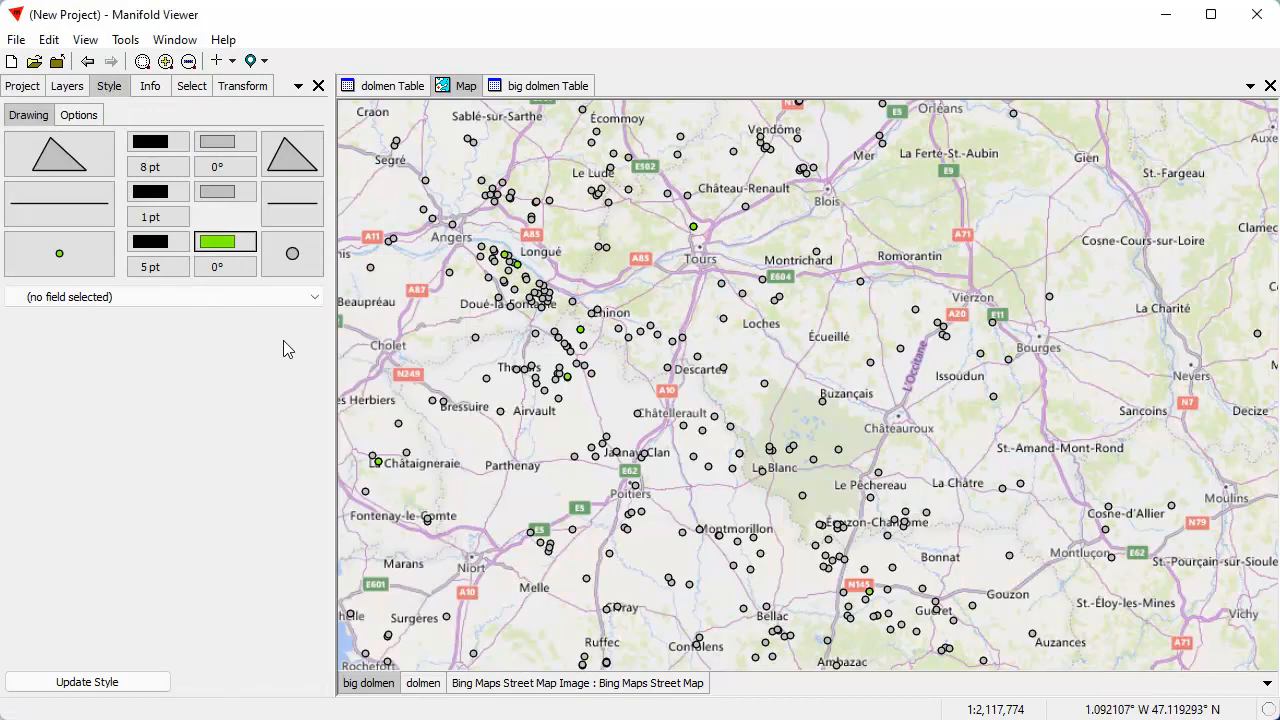
{"action": "left_click", "coordinate": [145, 270]}
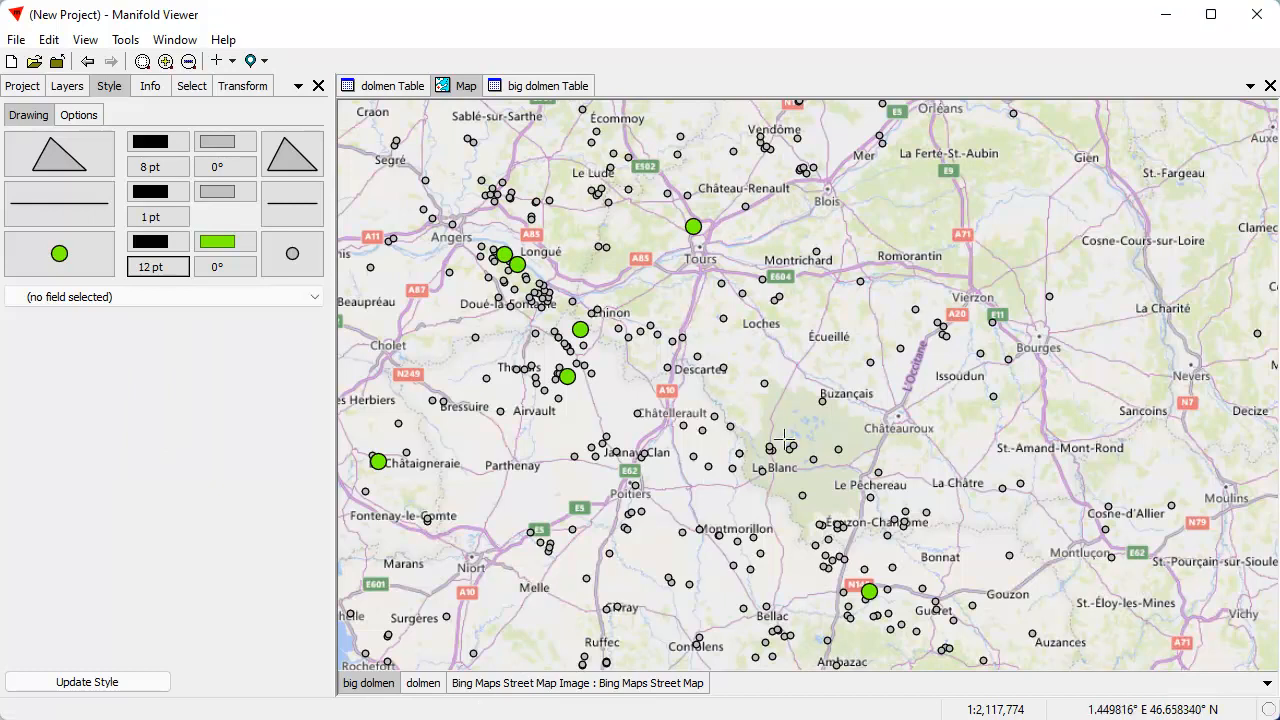
Give the dolmen layer's points a golden yellow fill
{"action": "left_click", "coordinate": [424, 688]}
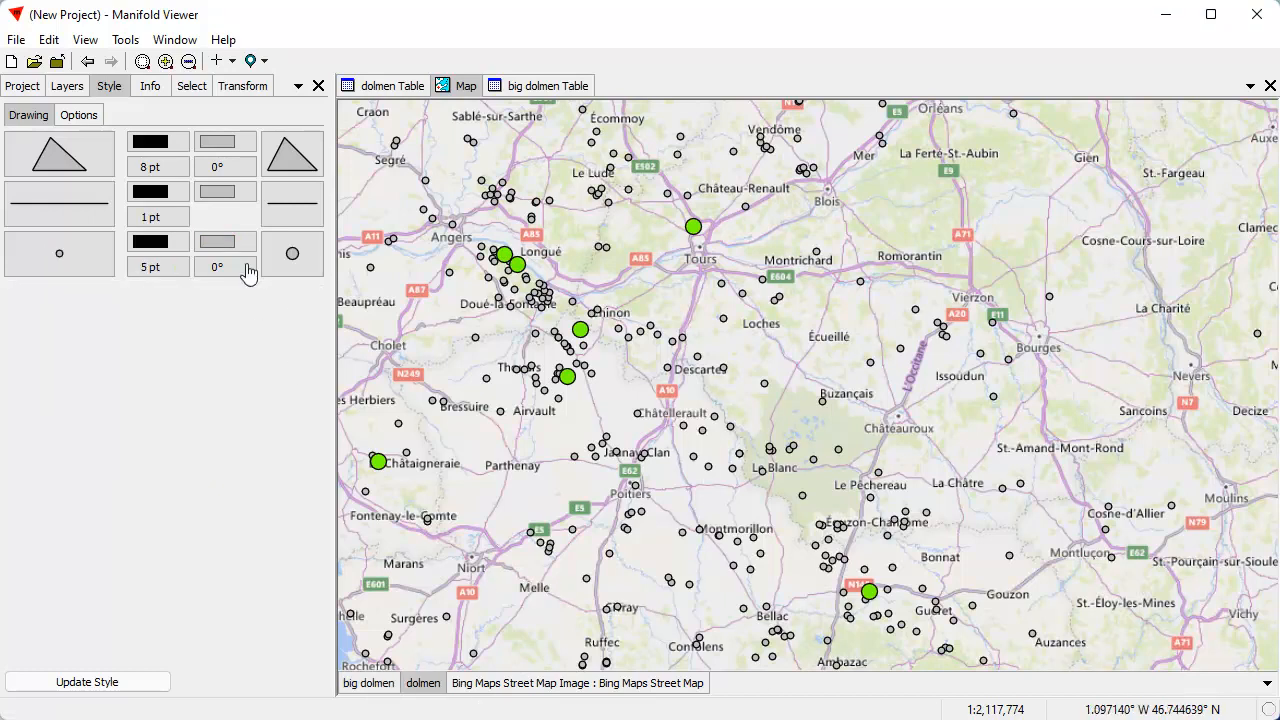
{"action": "left_click", "coordinate": [223, 246]}
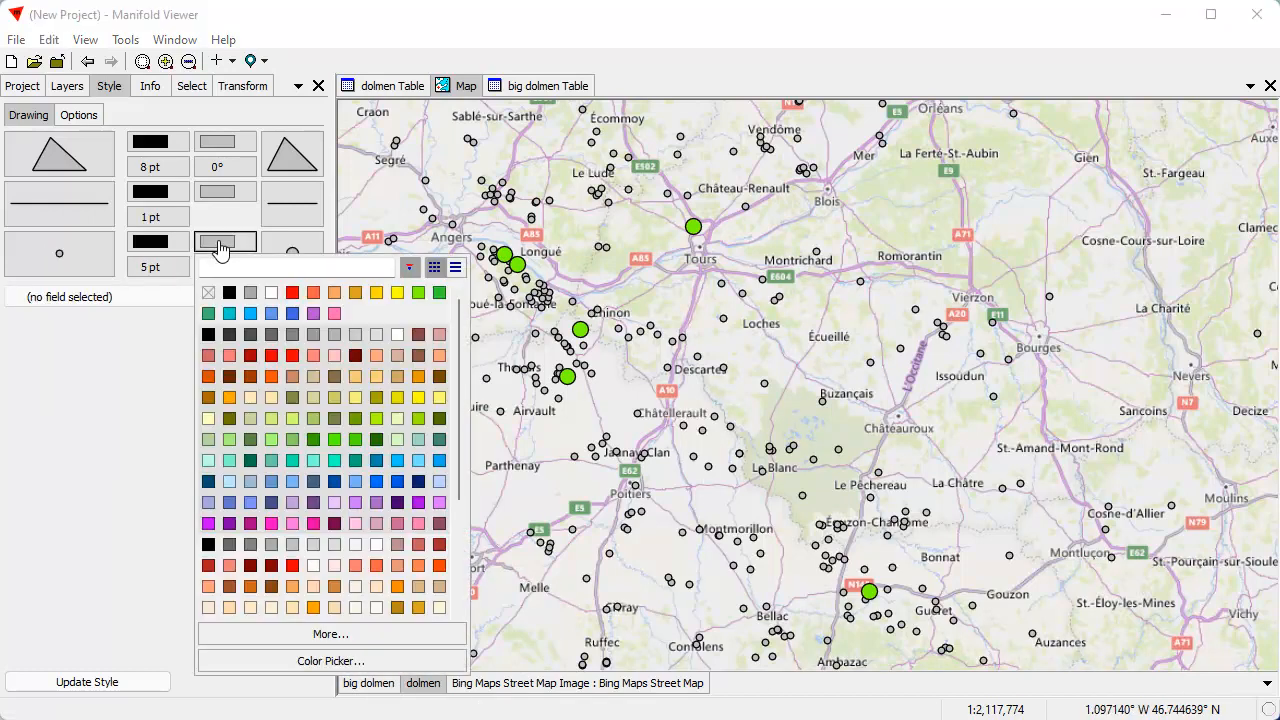
{"action": "left_click", "coordinate": [376, 292]}
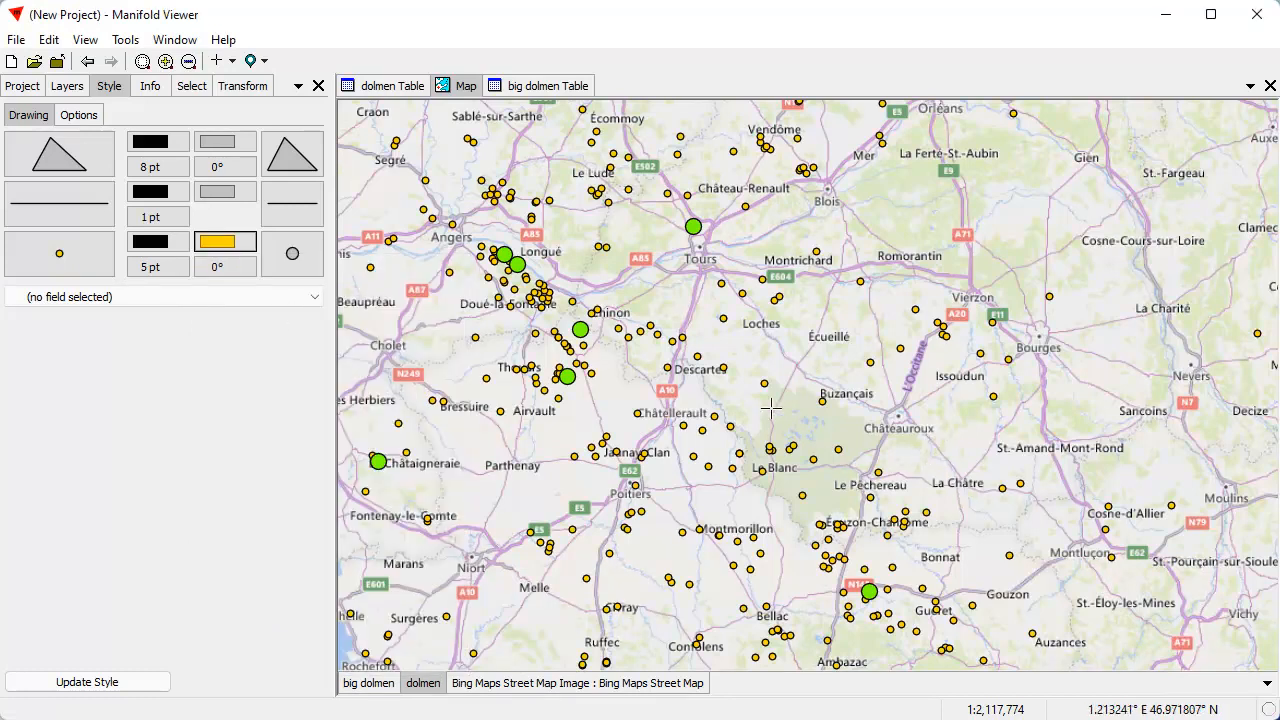
Hide the dolmen layer, make big dolmen the active layer, and inspect the big dolmen just south of Gennes up close
{"action": "left_click", "coordinate": [424, 684]}
{"action": "left_click", "coordinate": [385, 686]}
{"action": "left_click_drag", "start_coordinate": [672, 456], "coordinate": [793, 524]}
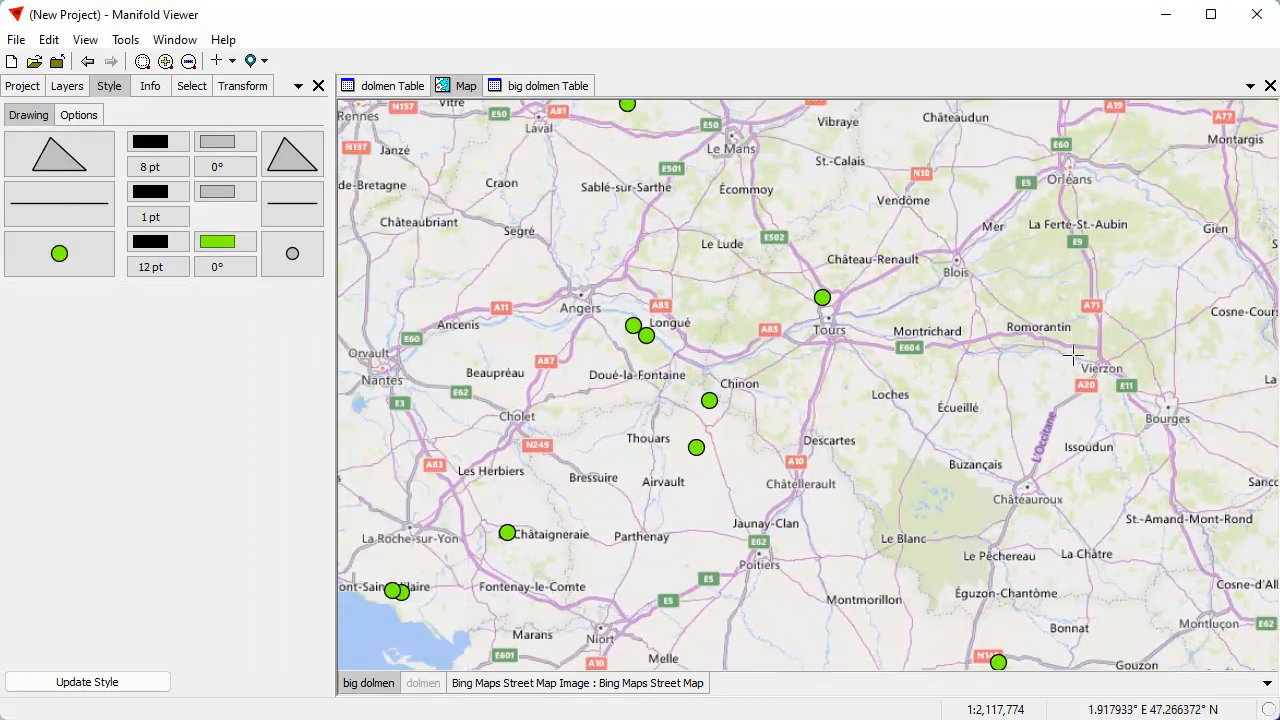
{"action": "left_click_drag", "start_coordinate": [581, 283], "coordinate": [716, 404]}
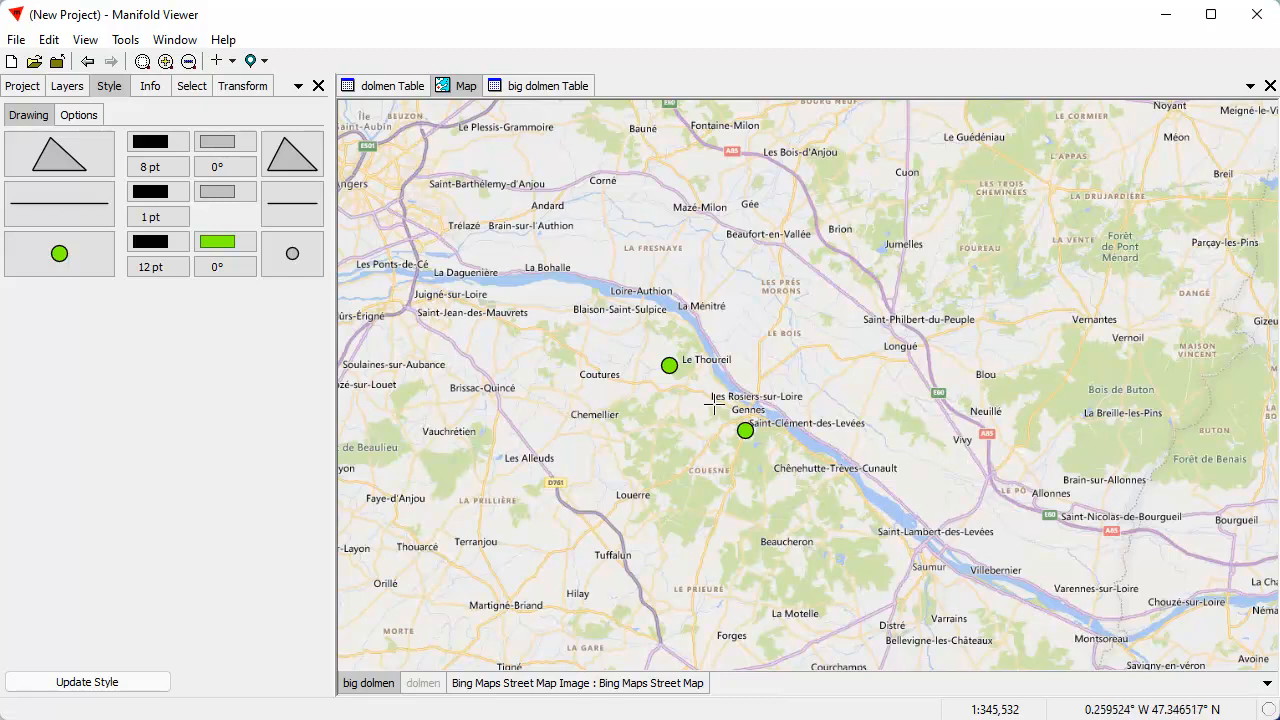
{"action": "left_click_drag", "start_coordinate": [722, 407], "coordinate": [764, 471]}
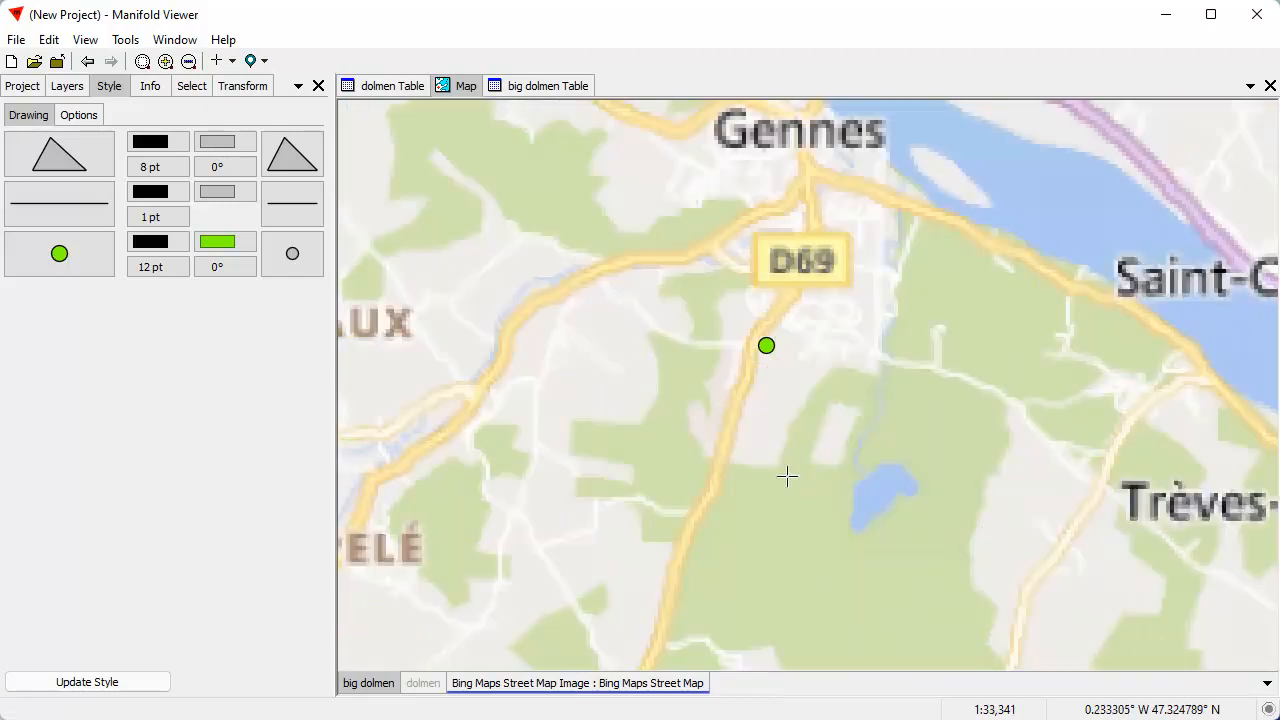
{"action": "left_click_drag", "start_coordinate": [713, 318], "coordinate": [850, 405]}
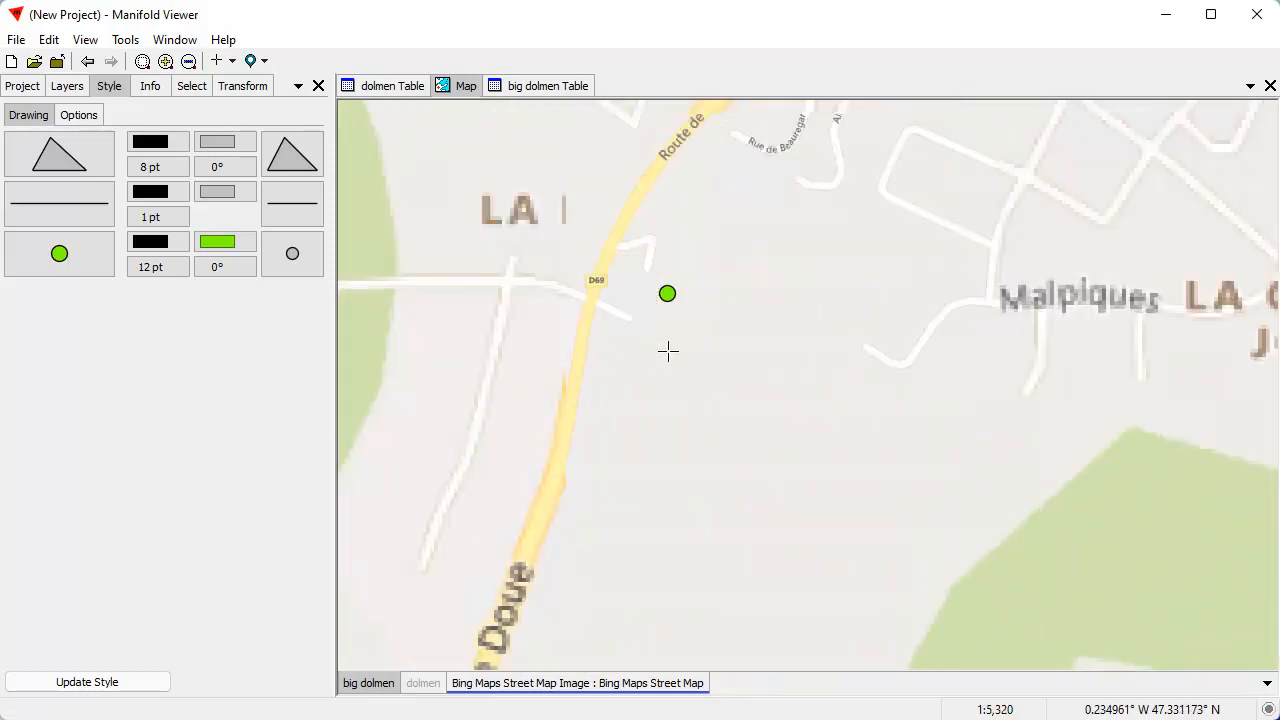
{"action": "left_click_drag", "start_coordinate": [663, 357], "coordinate": [736, 478]}
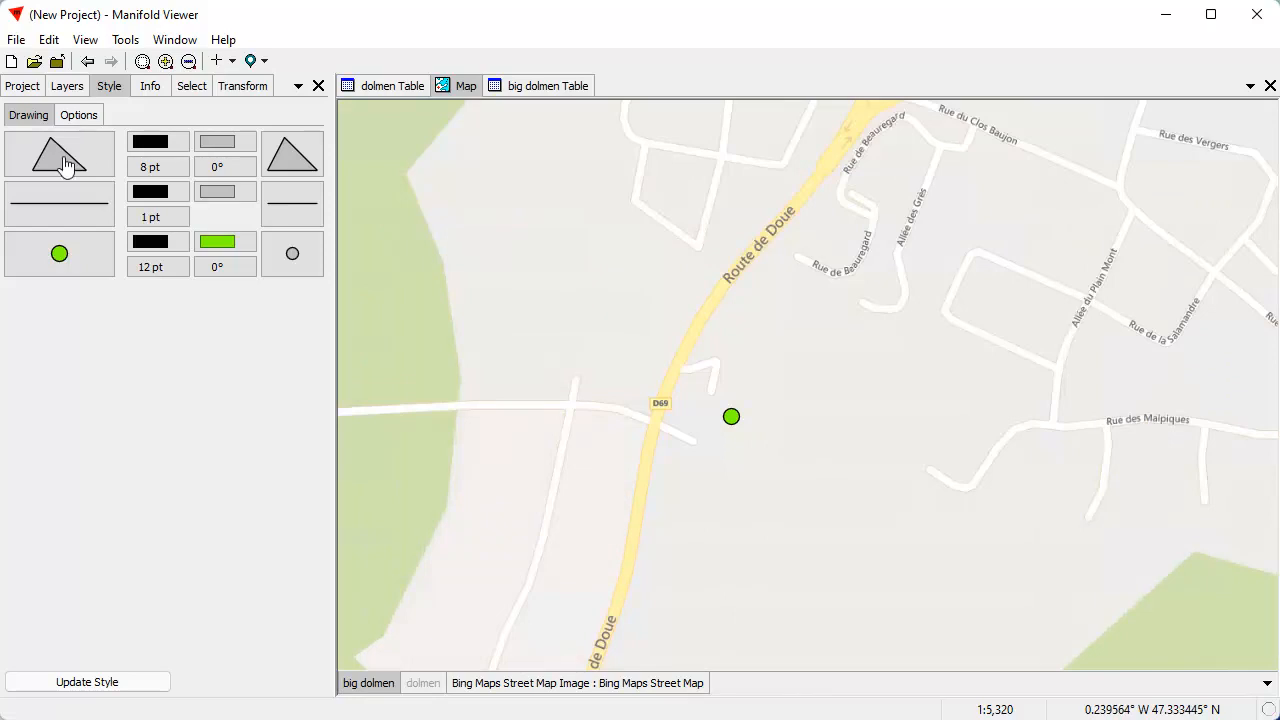
Start a new custom data source in the project and name it Gsat
{"action": "left_click", "coordinate": [28, 88]}
{"action": "left_click", "coordinate": [98, 322]}
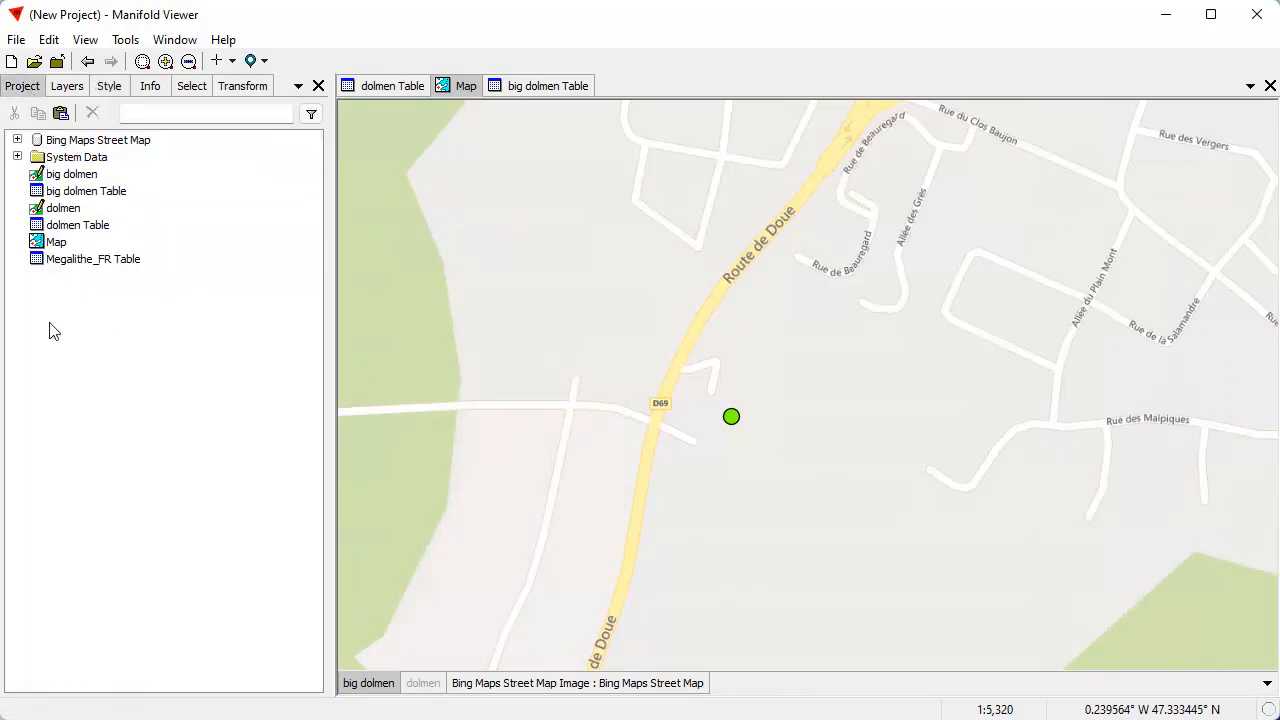
{"action": "right_click", "coordinate": [83, 331]}
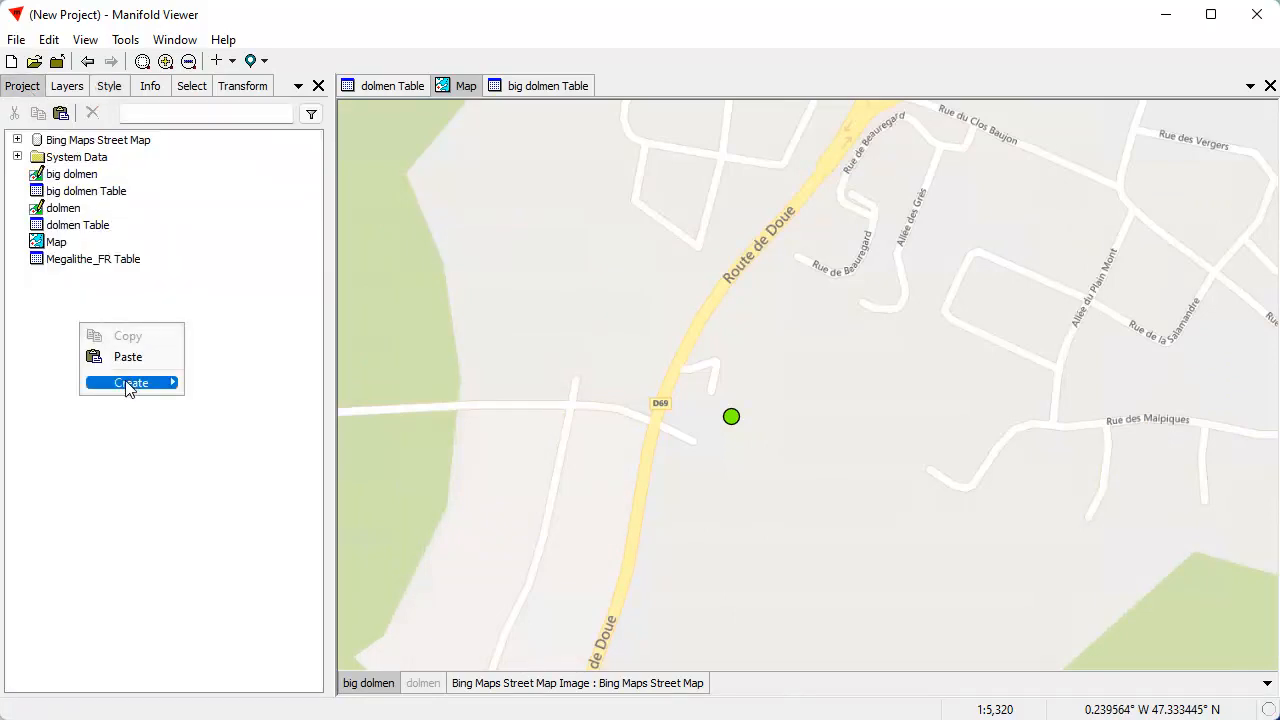
{"action": "mouse_move", "coordinate": [137, 382]}
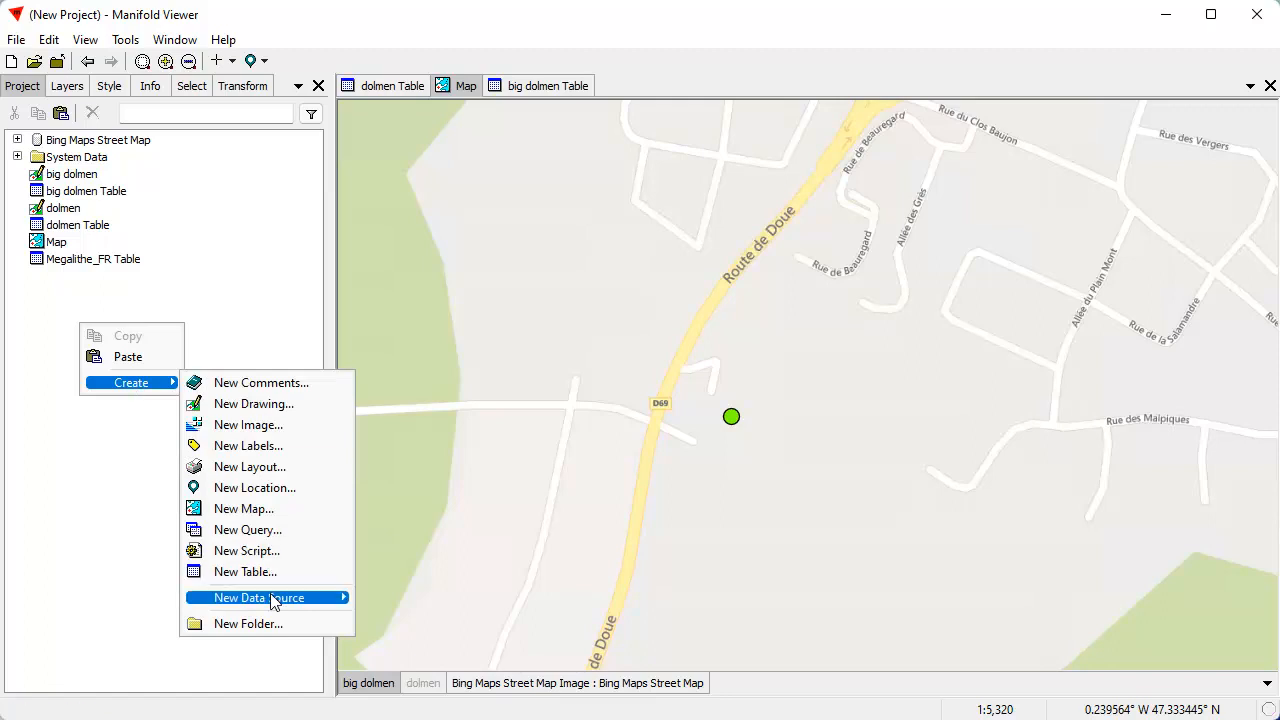
{"action": "mouse_move", "coordinate": [272, 598]}
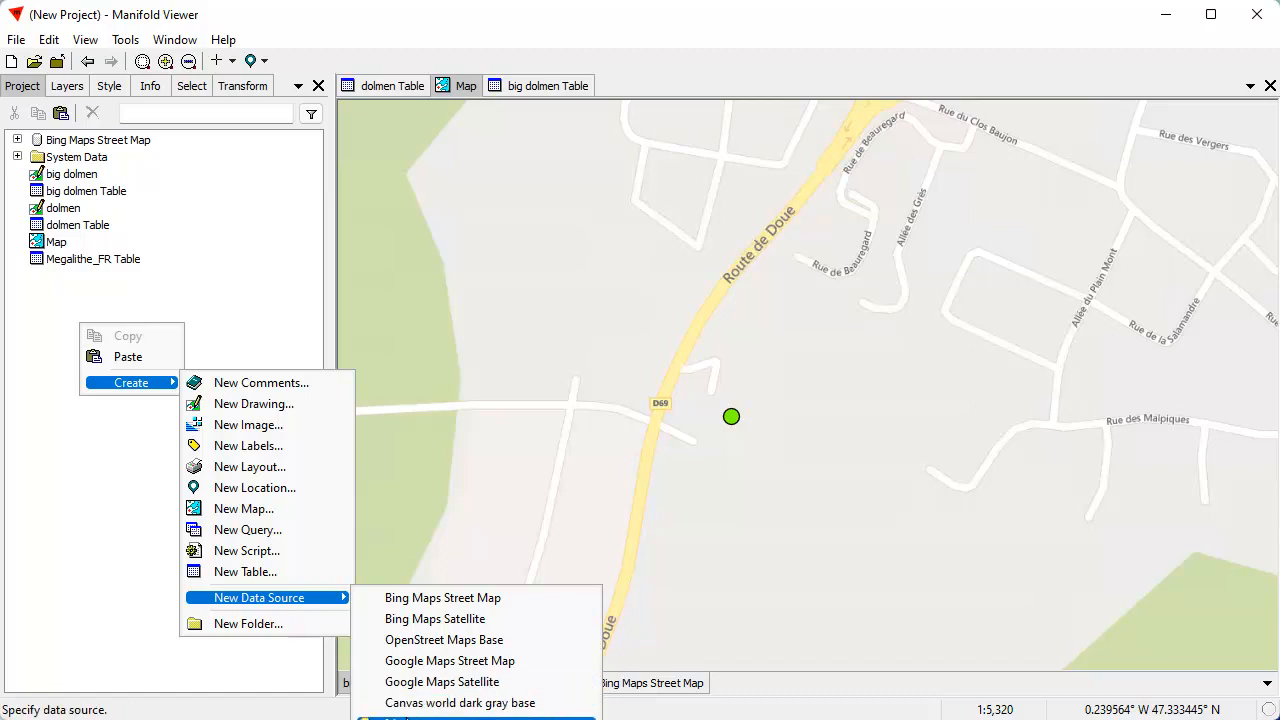
{"action": "right_click", "coordinate": [243, 172]}
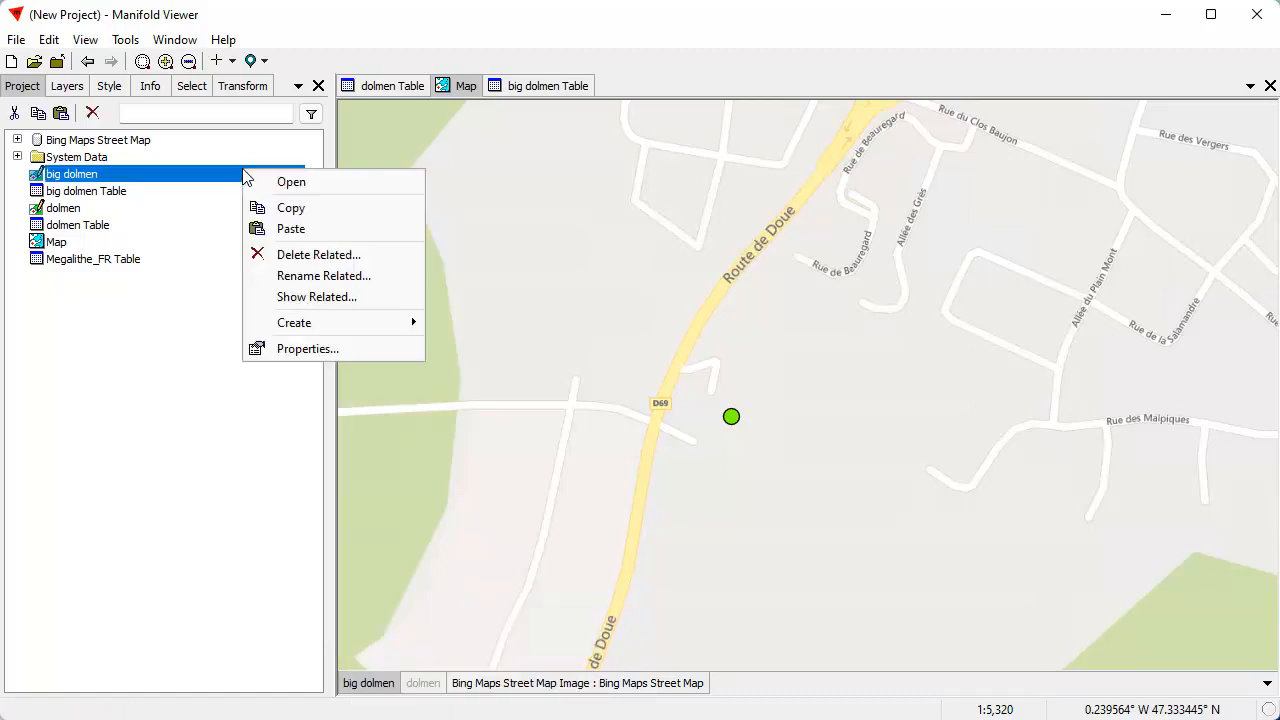
{"action": "mouse_move", "coordinate": [337, 330]}
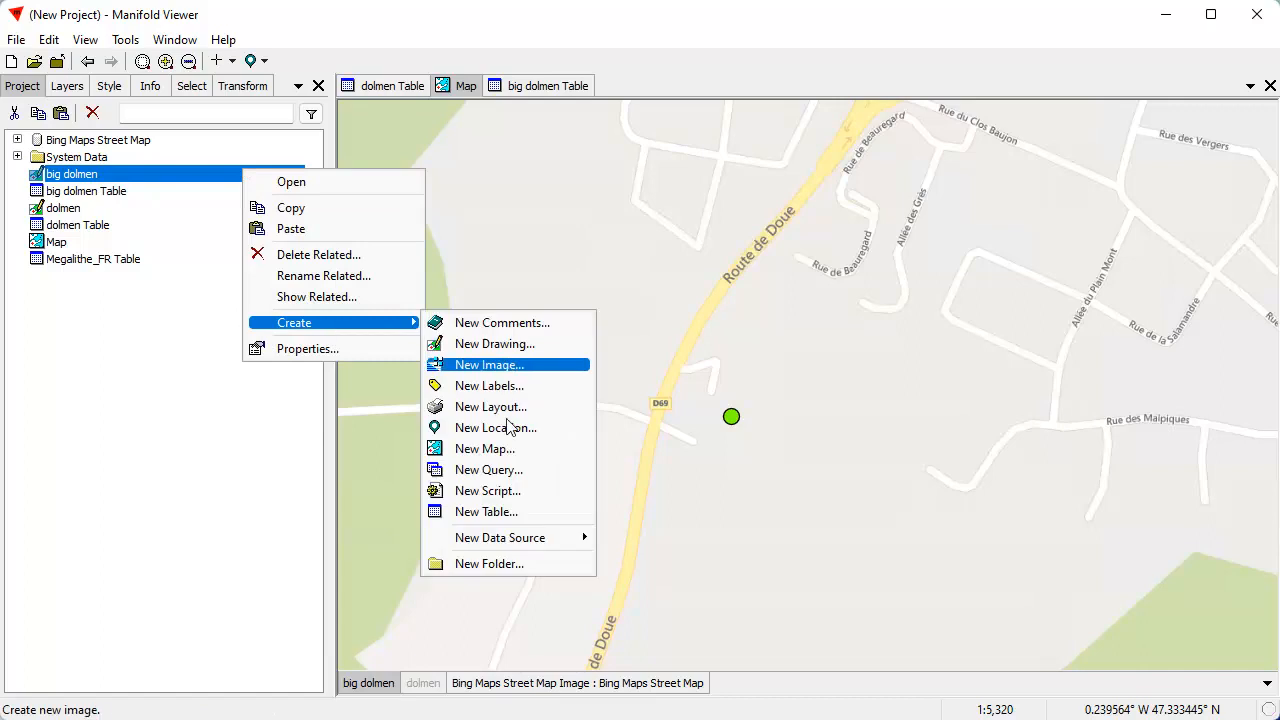
{"action": "mouse_move", "coordinate": [503, 541]}
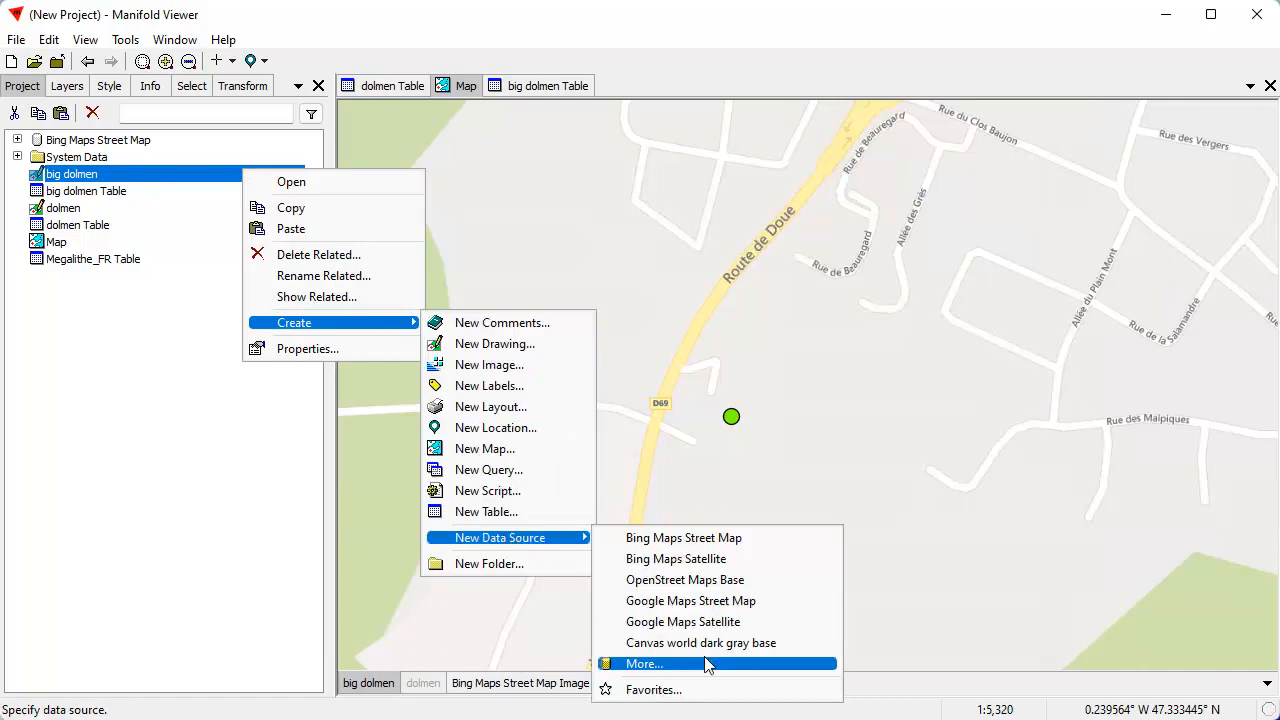
{"action": "left_click", "coordinate": [680, 665]}
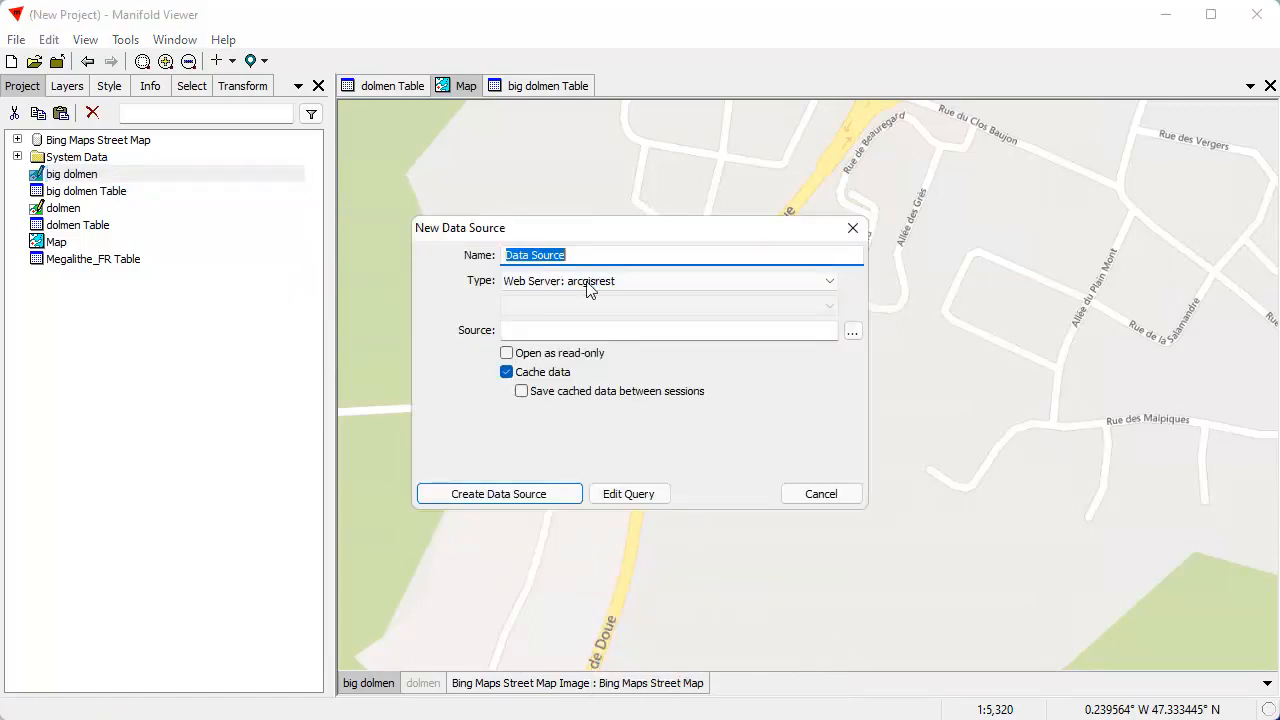
{"action": "left_click_drag", "start_coordinate": [650, 229], "coordinate": [614, 216]}
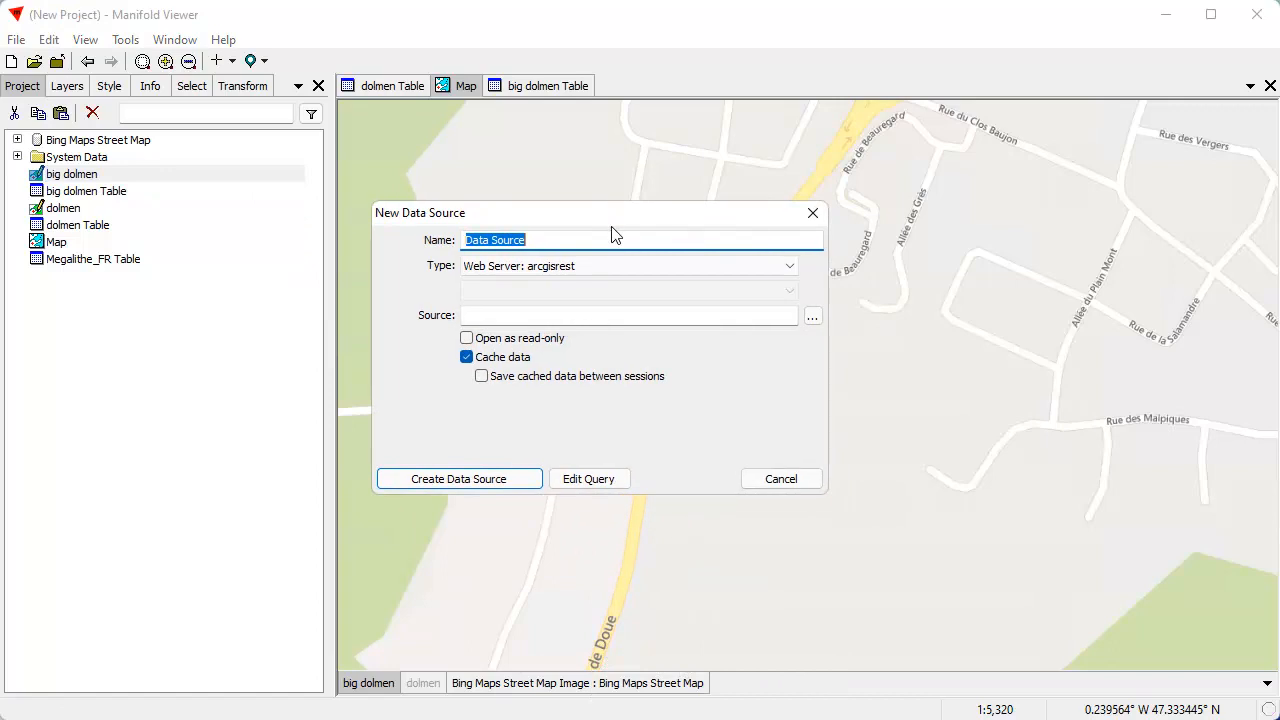
{"action": "type", "text": "Gsta"}
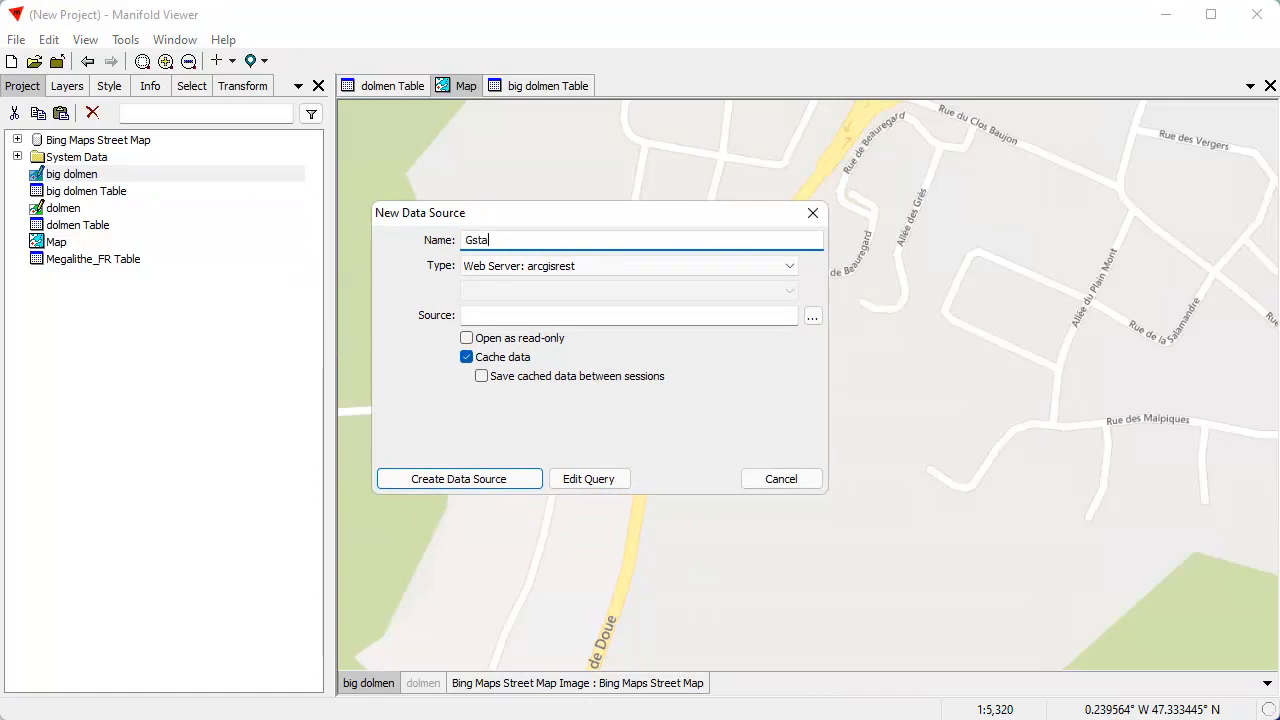
Create the Gsat data source as Web Server: imageserver with Google Maps Satellite, and expand it in the project
{"action": "left_click", "coordinate": [775, 270]}
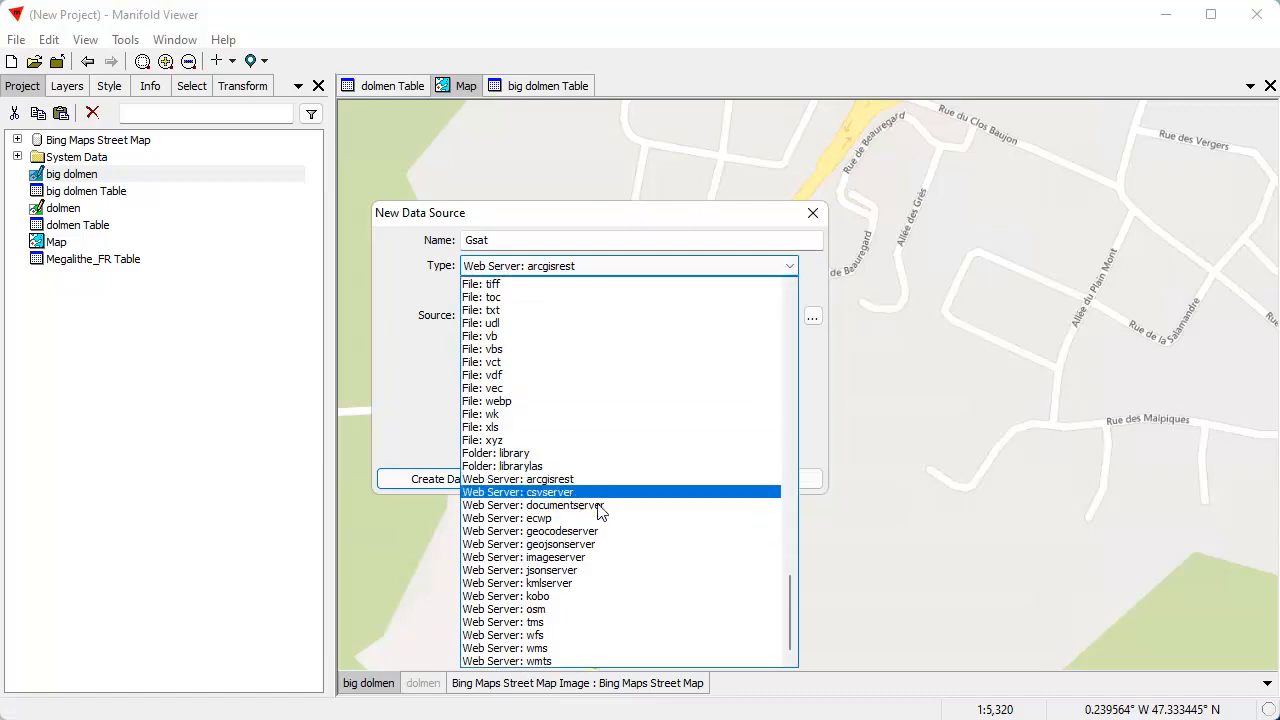
{"action": "left_click_drag", "start_coordinate": [790, 594], "coordinate": [808, 626]}
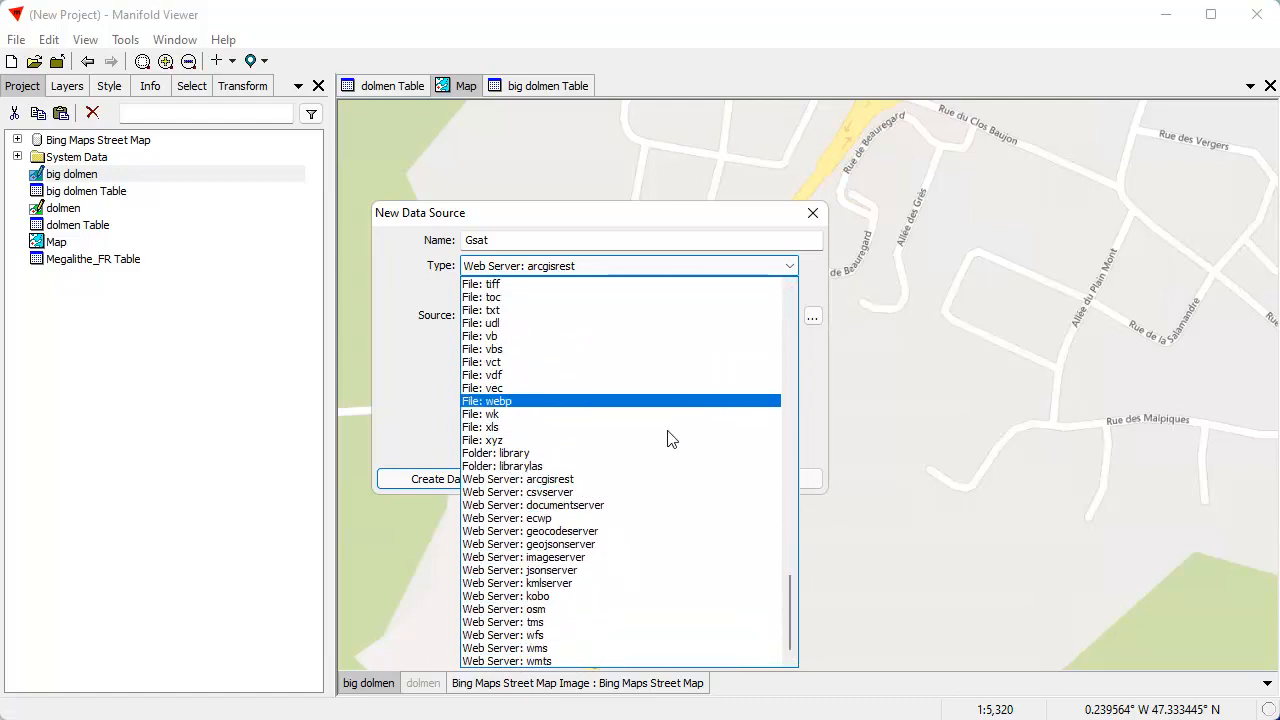
{"action": "left_click", "coordinate": [590, 557]}
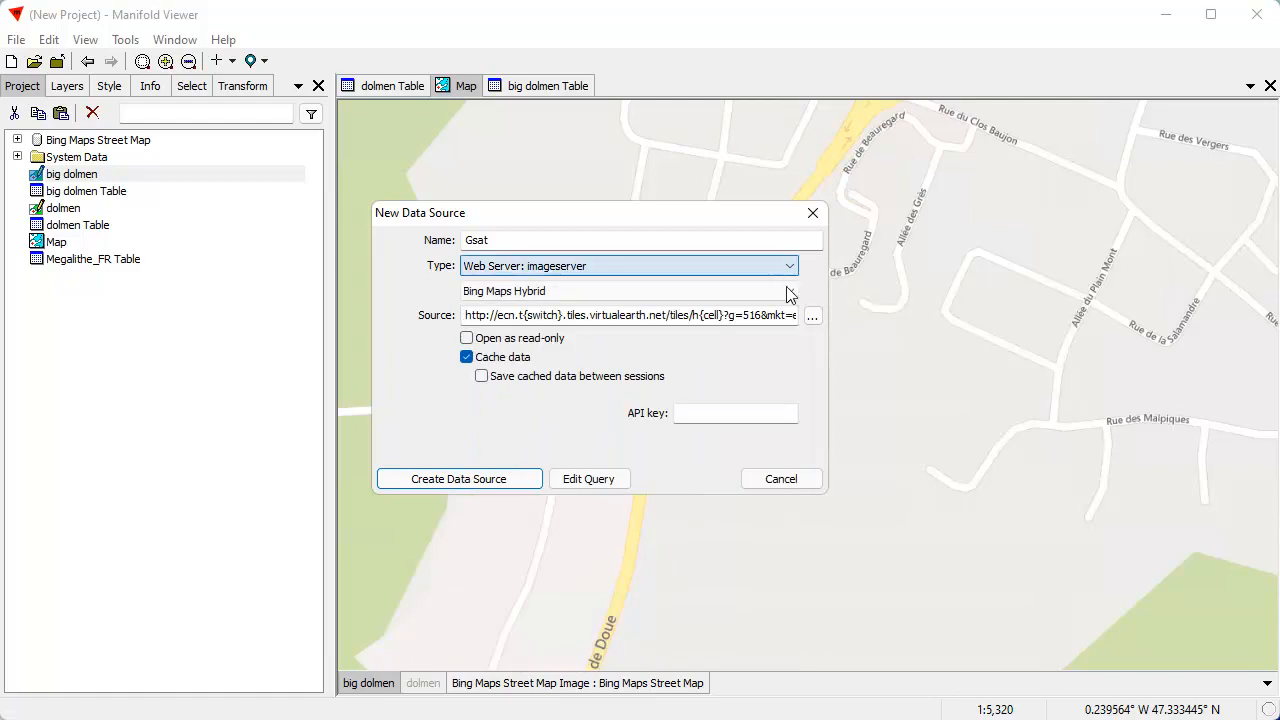
{"action": "left_click", "coordinate": [791, 291]}
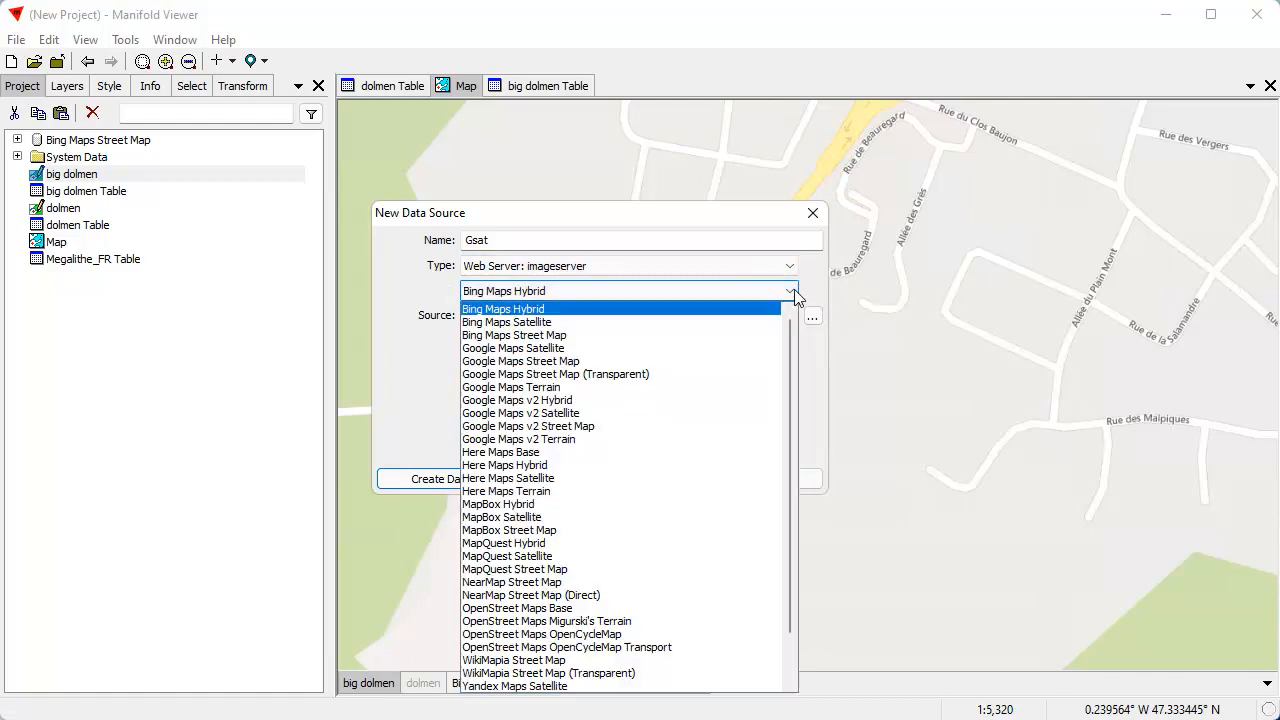
{"action": "left_click", "coordinate": [547, 348]}
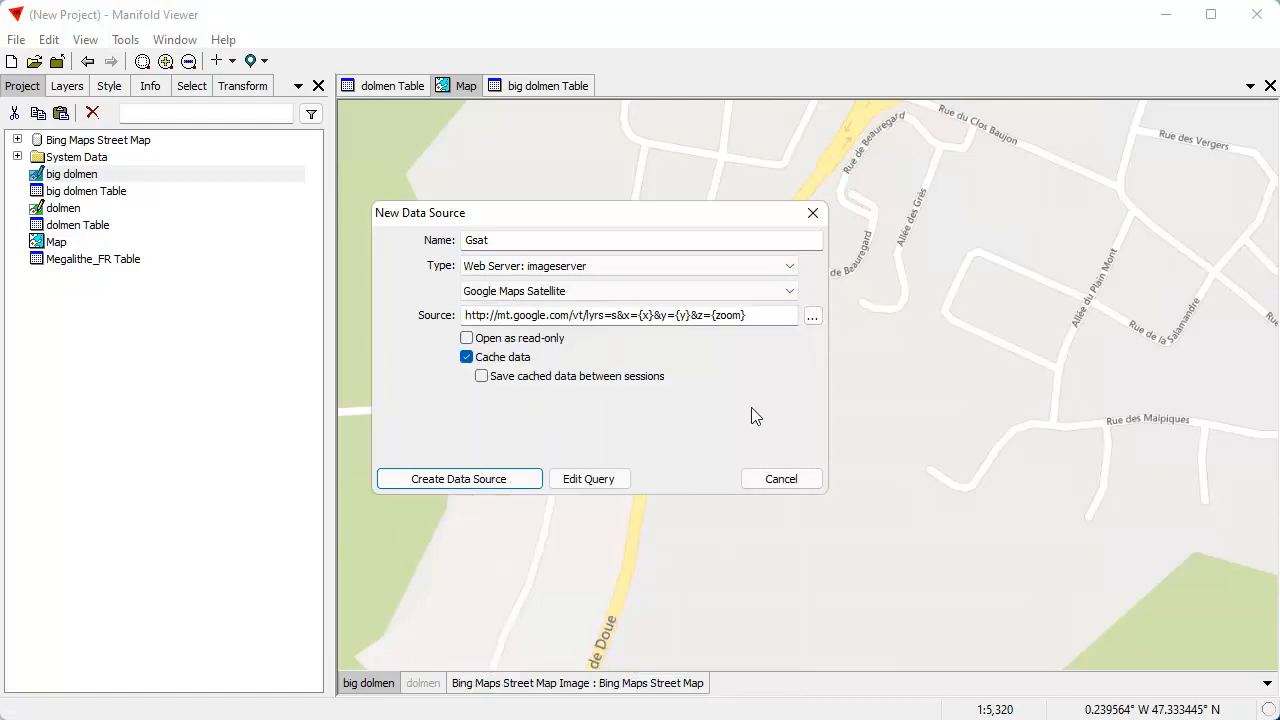
{"action": "left_click", "coordinate": [499, 481]}
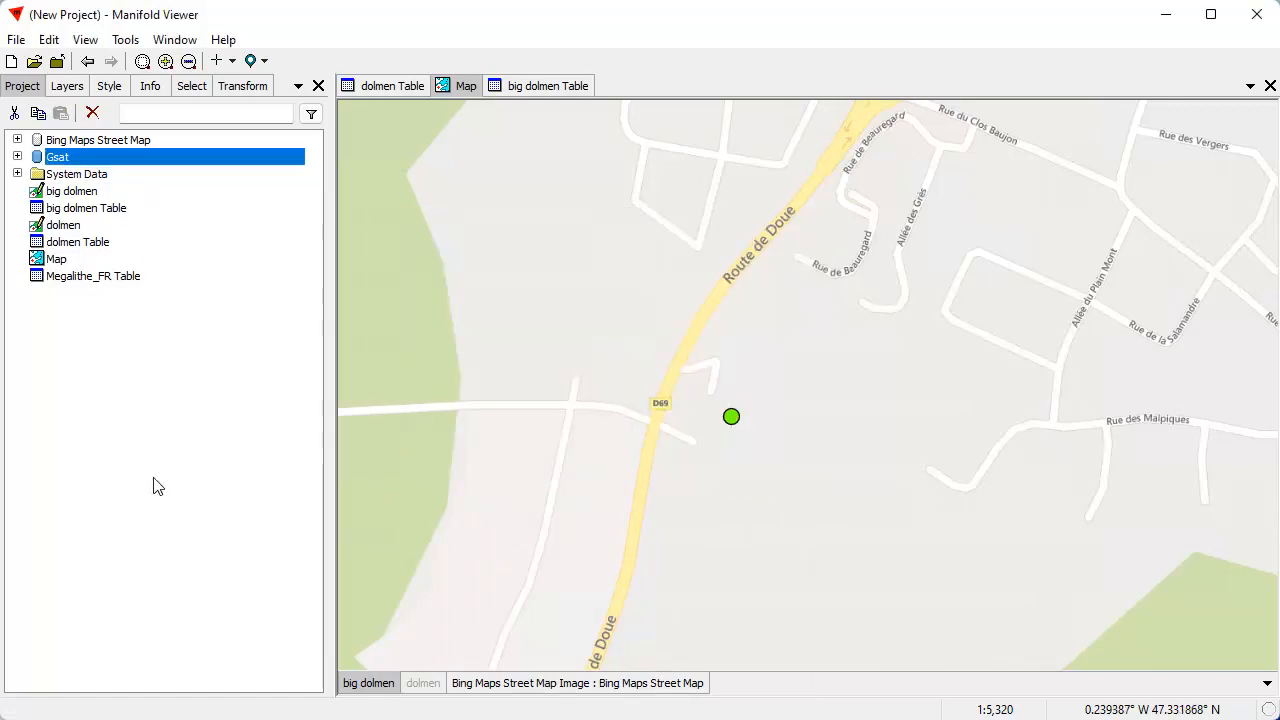
{"action": "left_click", "coordinate": [17, 156]}
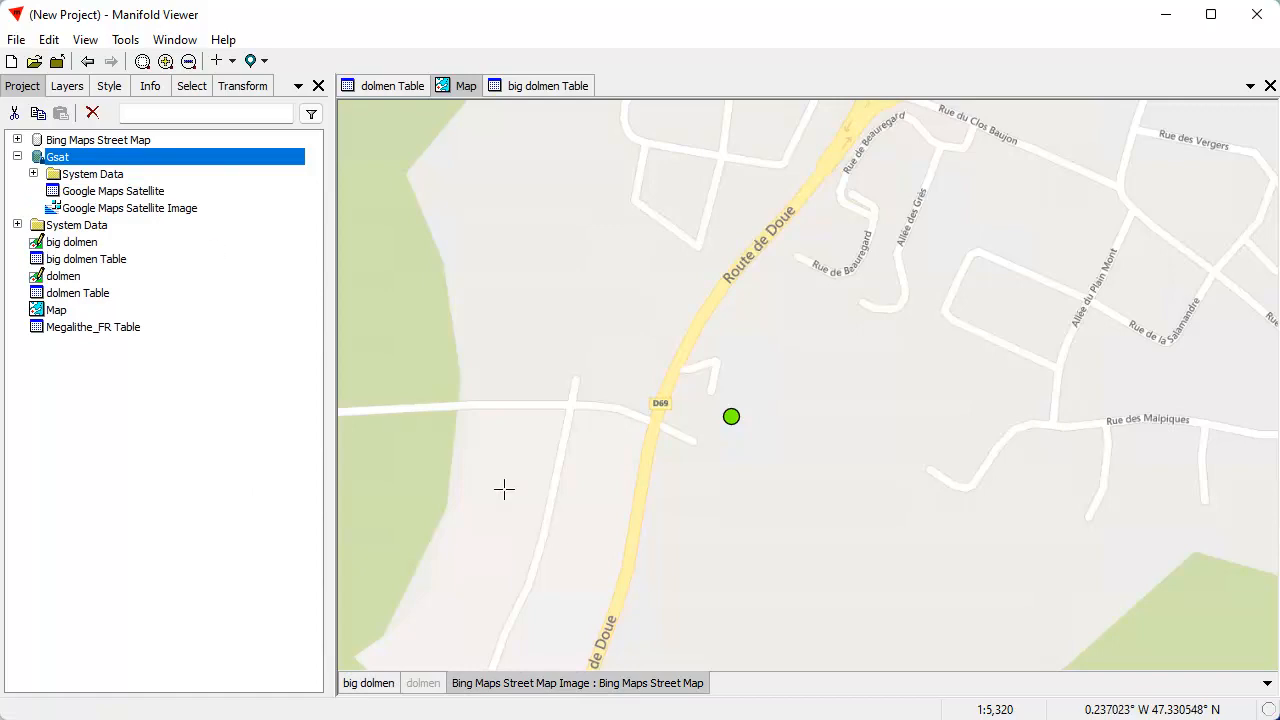
Add Gsat's Google Maps Satellite Image to the map as a layer directly above the Bing street map
{"action": "left_click_drag", "start_coordinate": [165, 213], "coordinate": [947, 361]}
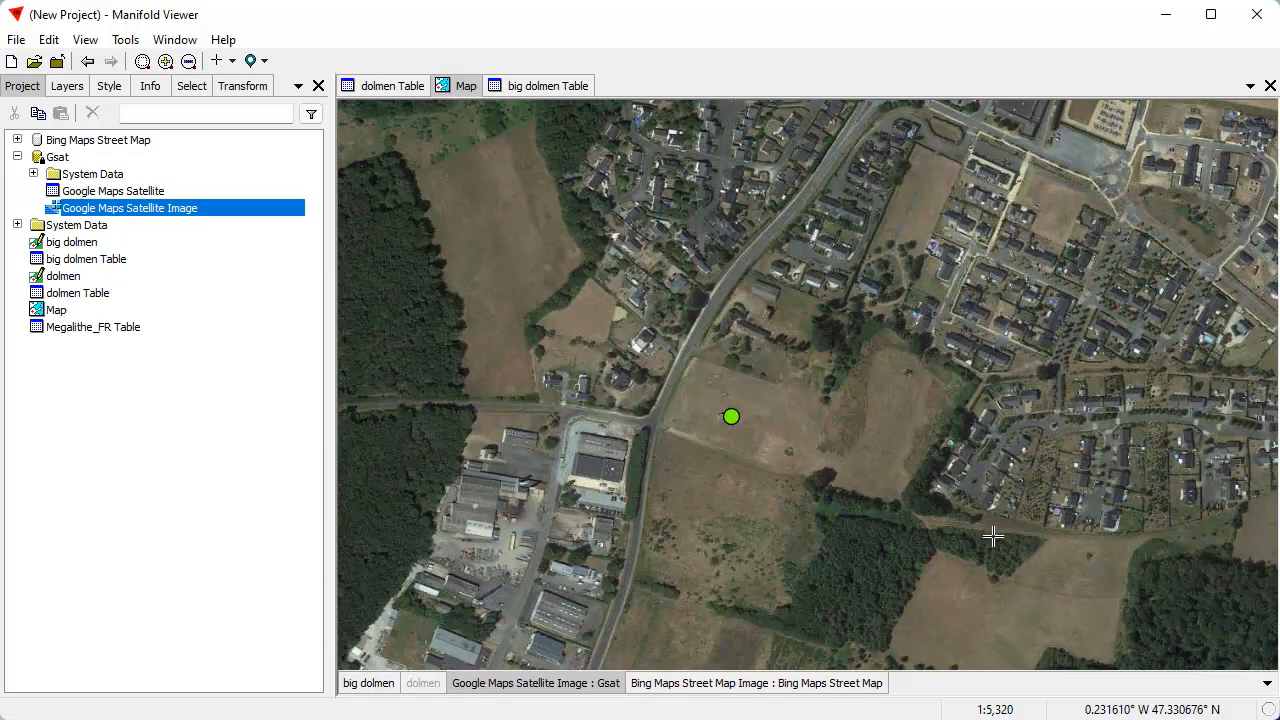
{"action": "left_click", "coordinate": [697, 386]}
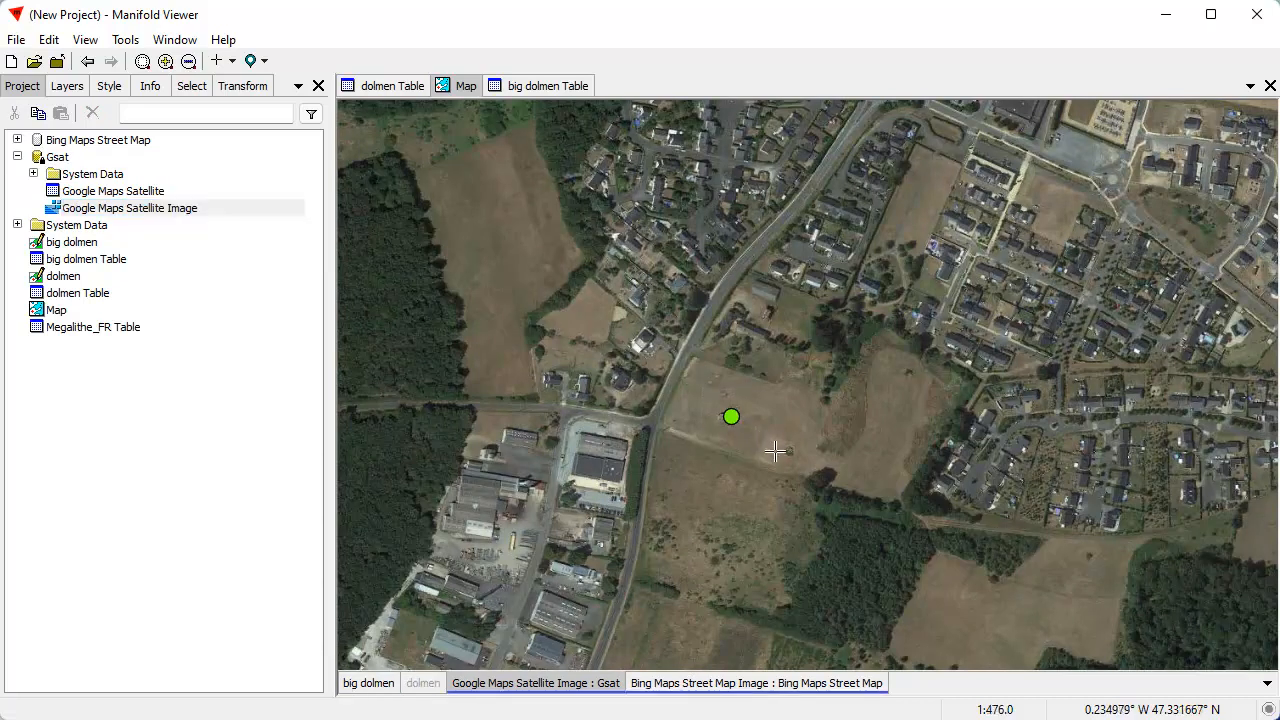
{"action": "scroll", "coordinate": [778, 470], "scroll_direction": "up", "scroll_amount": 4}
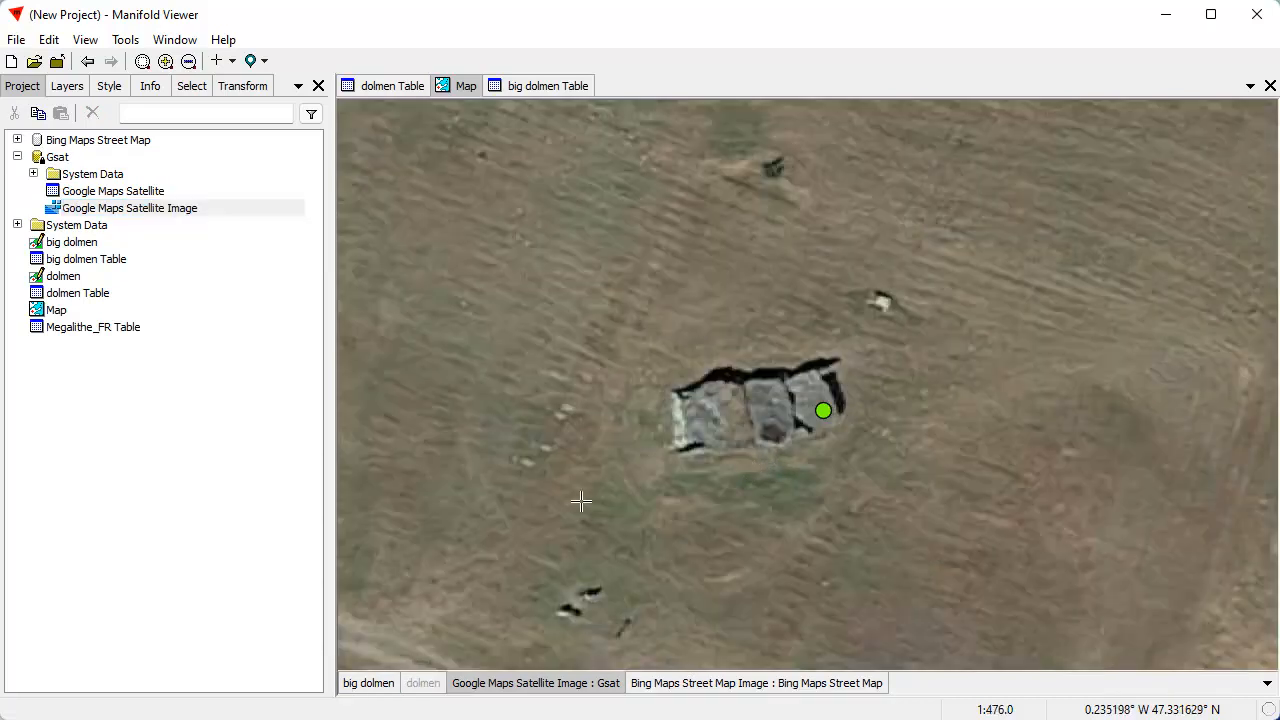
{"action": "scroll", "coordinate": [578, 502], "scroll_direction": "down", "scroll_amount": 2}
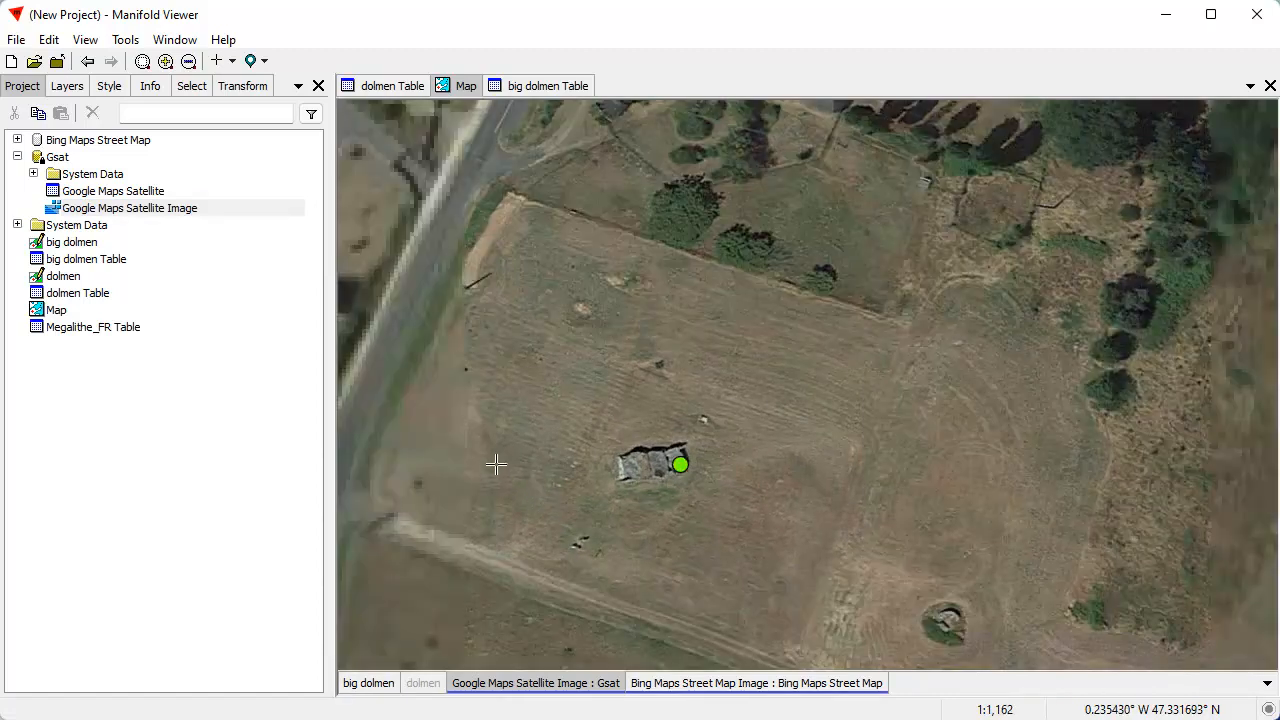
Examine the big dolmen south of Gennes, its stones and the nearby road junction on the satellite imagery
{"action": "left_click_drag", "start_coordinate": [494, 463], "coordinate": [894, 413]}
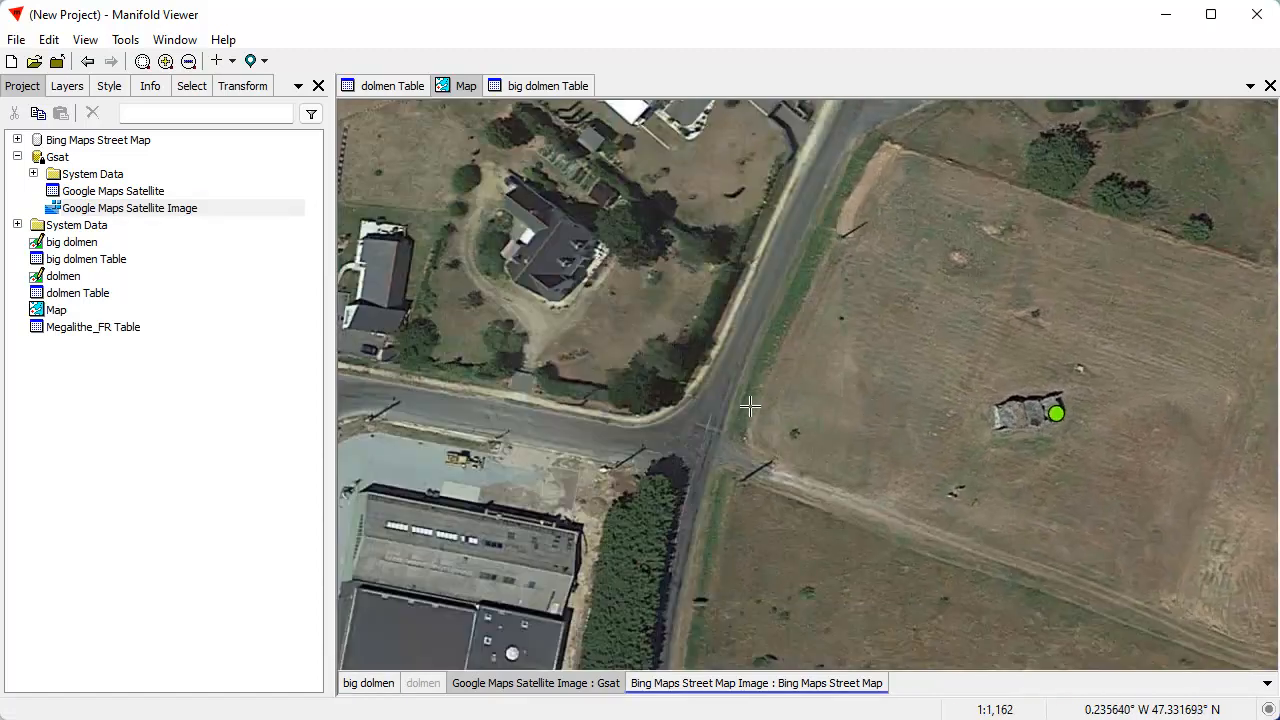
{"action": "left_click_drag", "start_coordinate": [726, 463], "coordinate": [658, 429]}
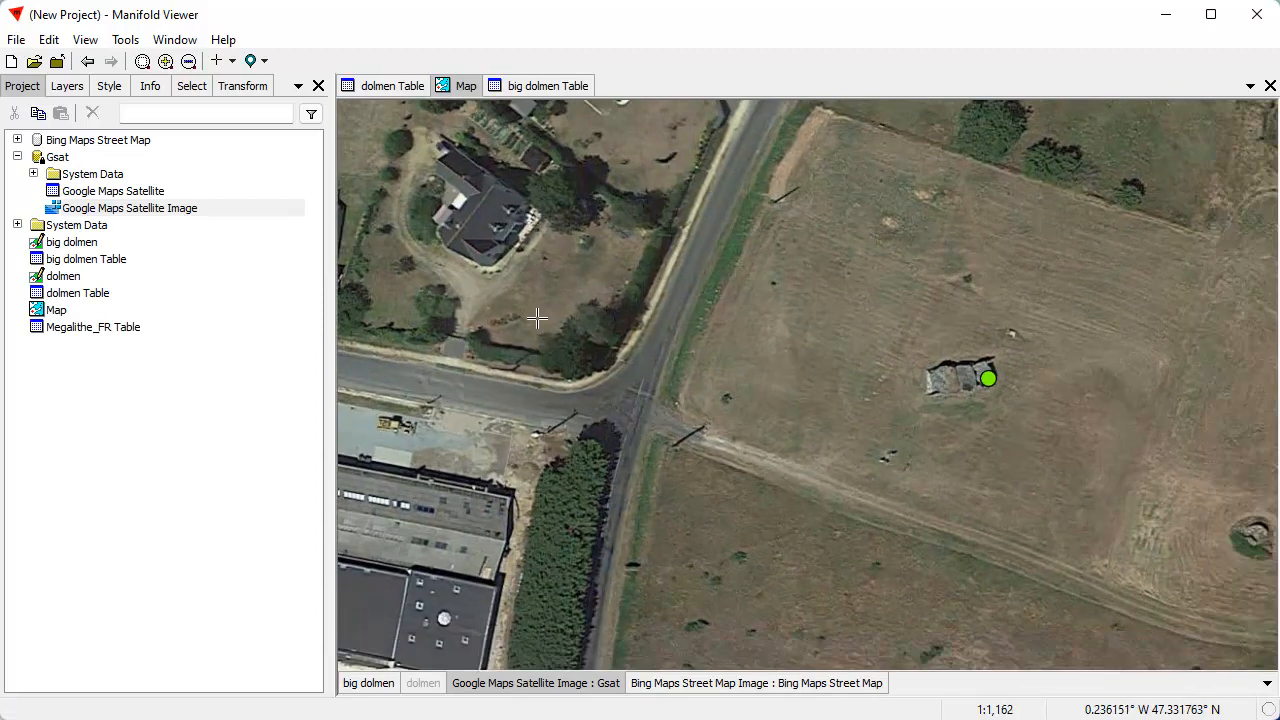
{"action": "left_click_drag", "start_coordinate": [940, 470], "coordinate": [799, 478]}
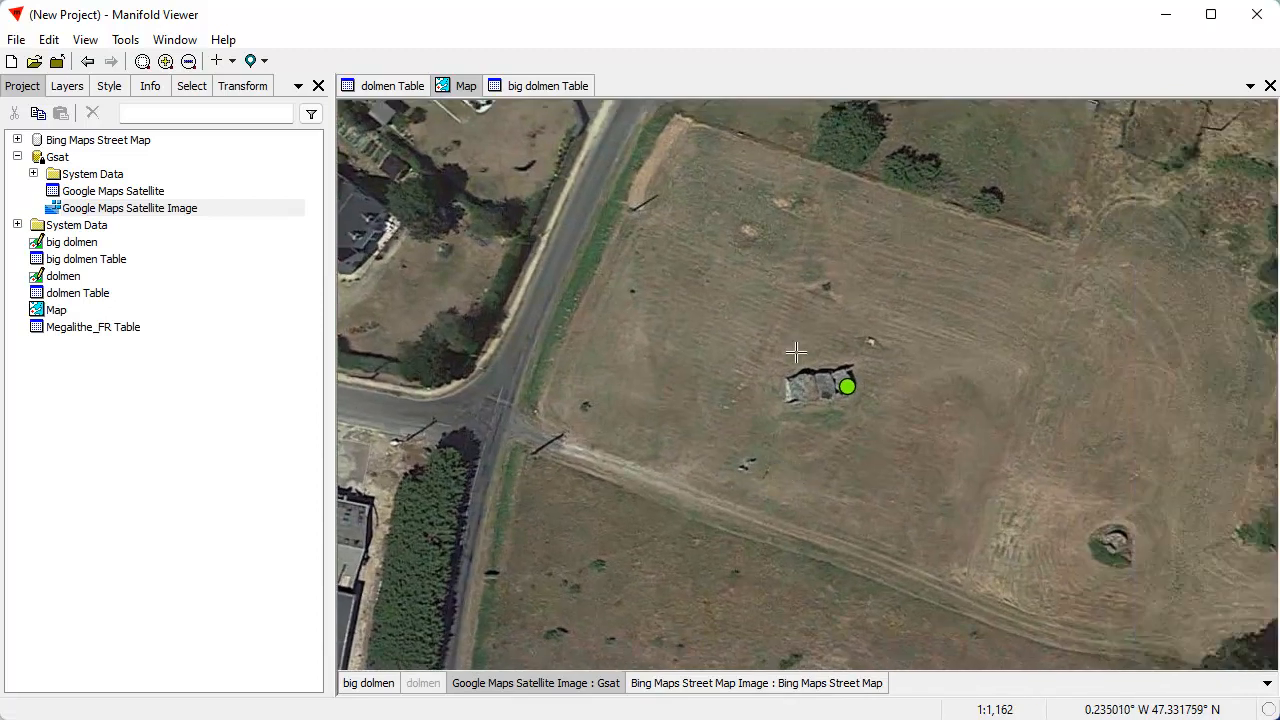
{"action": "left_click_drag", "start_coordinate": [851, 403], "coordinate": [907, 433]}
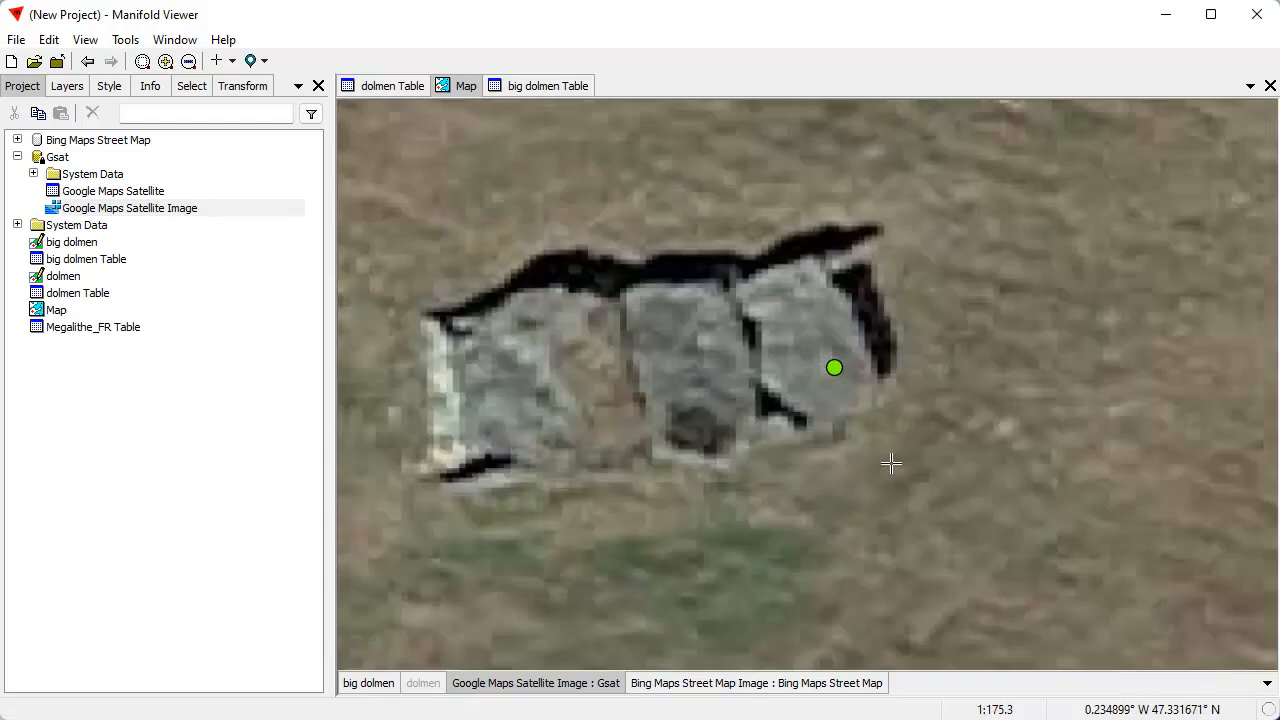
Make big dolmen the active layer, and read the full Description of the dolmen south of Gennes without editing it
{"action": "scroll", "coordinate": [768, 505], "scroll_direction": "down", "scroll_amount": 2}
{"action": "scroll", "coordinate": [768, 505], "scroll_direction": "down", "scroll_amount": 2}
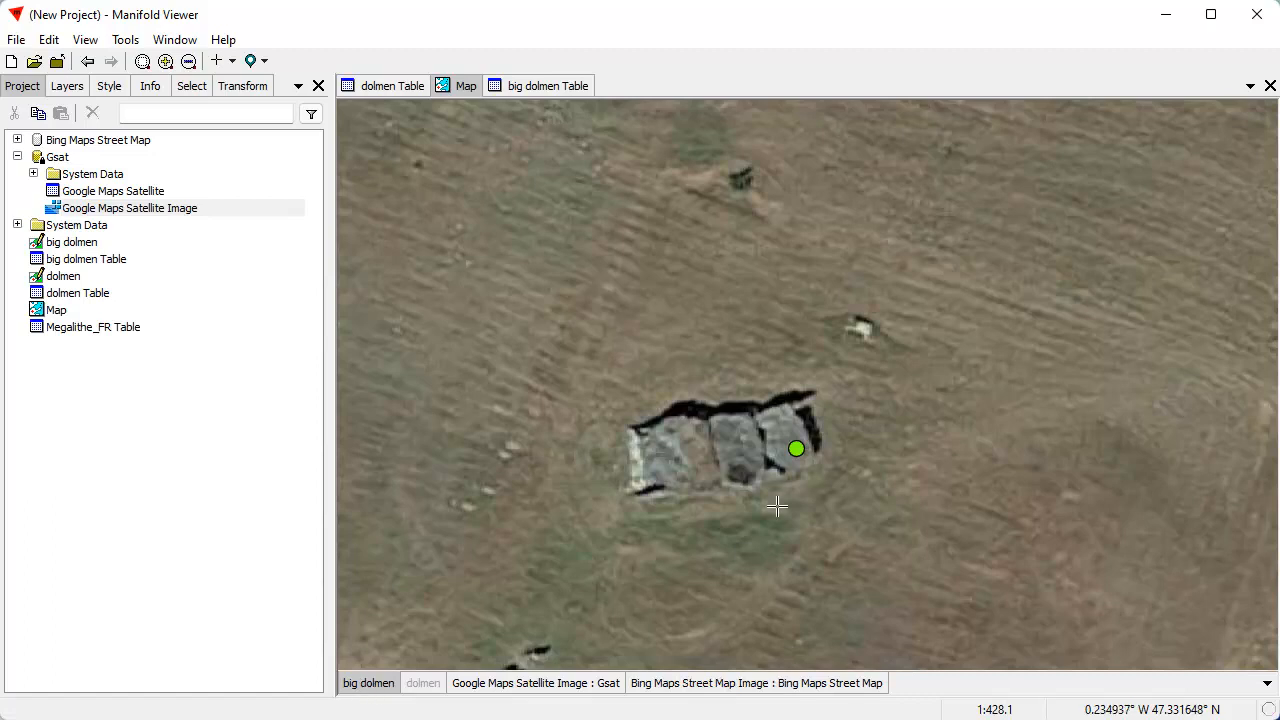
{"action": "left_click_drag", "start_coordinate": [832, 547], "coordinate": [821, 485]}
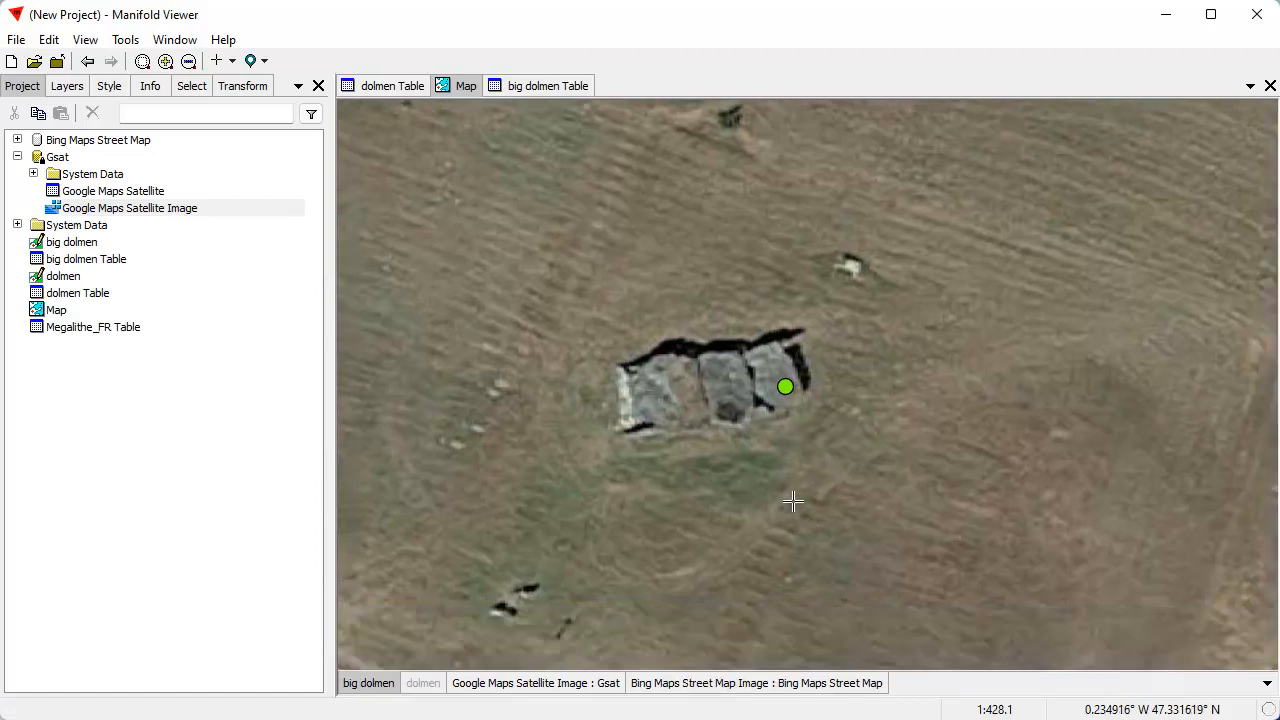
{"action": "left_click", "coordinate": [785, 386]}
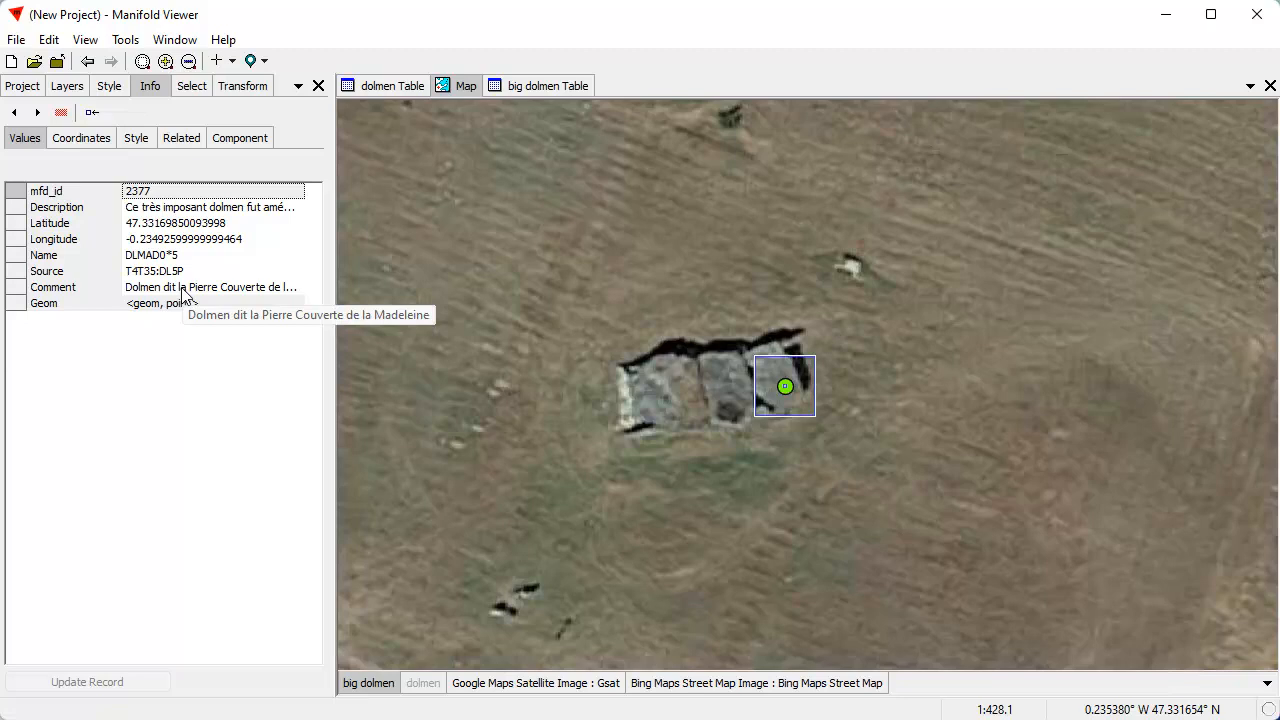
{"action": "right_click", "coordinate": [206, 210]}
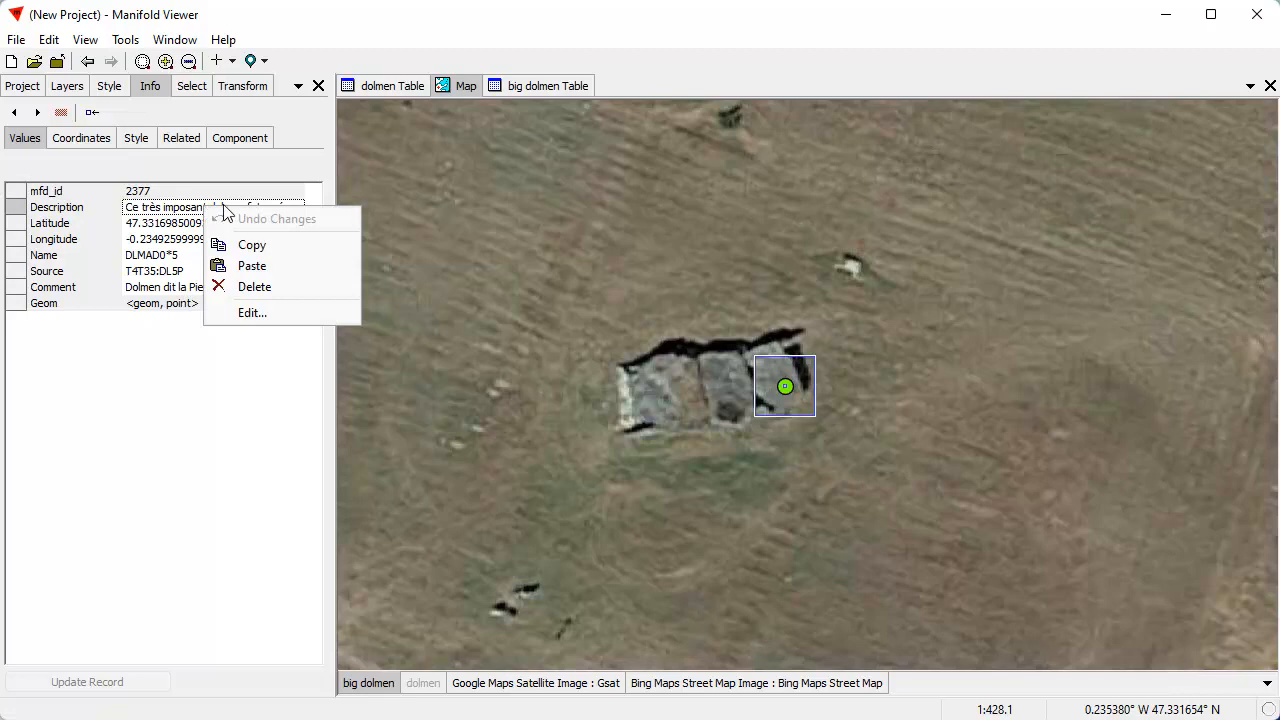
{"action": "left_click", "coordinate": [256, 313]}
{"action": "left_click_drag", "start_coordinate": [699, 237], "coordinate": [717, 187]}
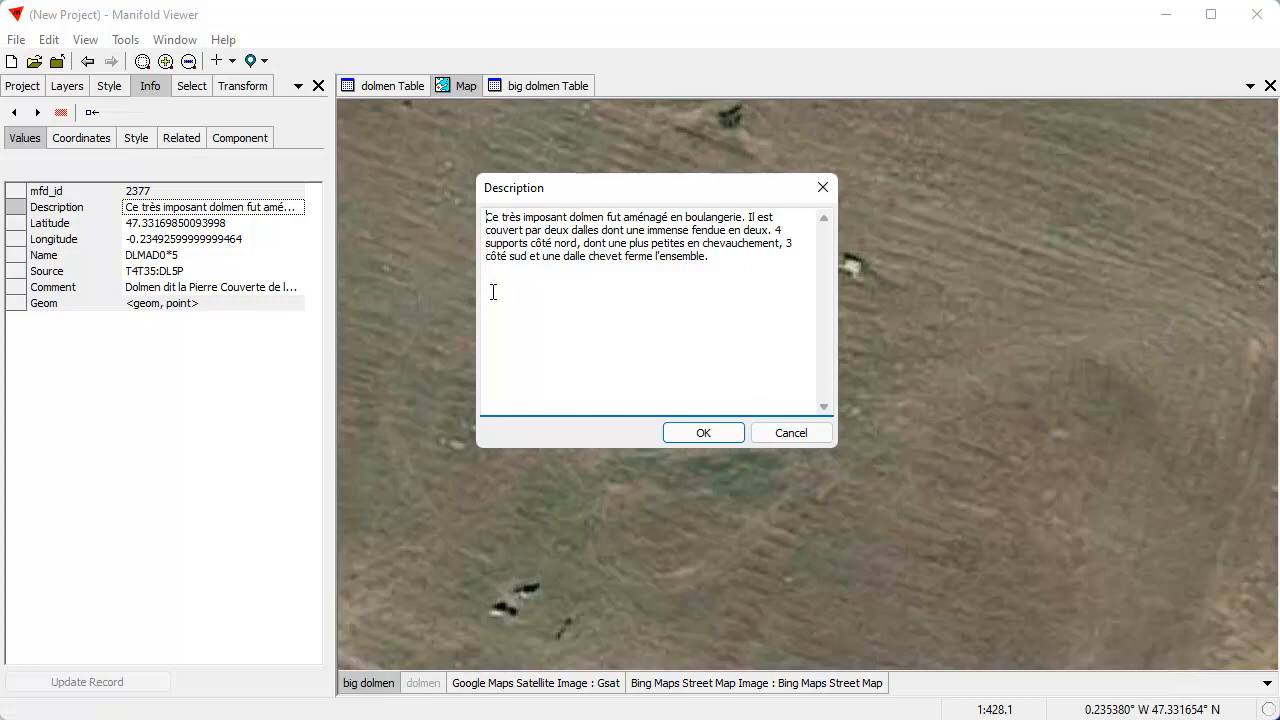
{"action": "left_click_drag", "start_coordinate": [773, 232], "coordinate": [521, 248]}
{"action": "left_click", "coordinate": [631, 324]}
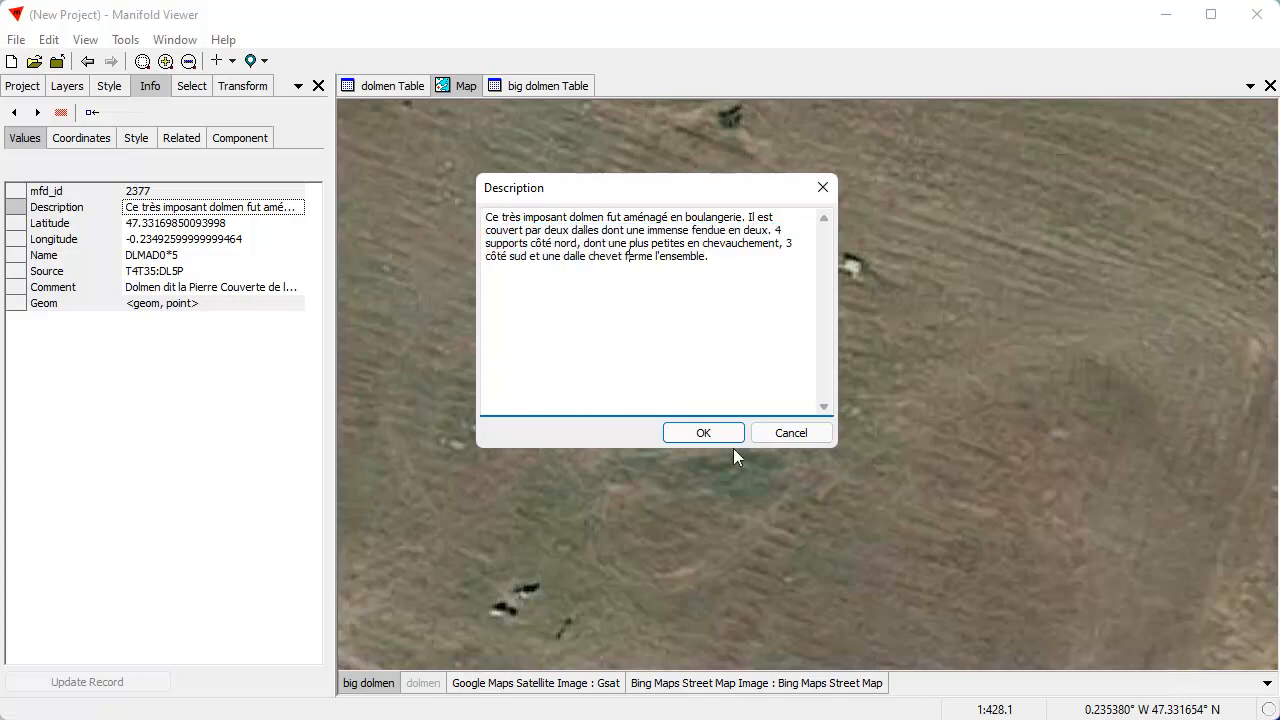
{"action": "left_click", "coordinate": [790, 433]}
Find the big dolmen northwest of Gennes on the satellite imagery and read its full Description without editing it
{"action": "scroll", "coordinate": [629, 395], "scroll_direction": "down", "scroll_amount": 4}
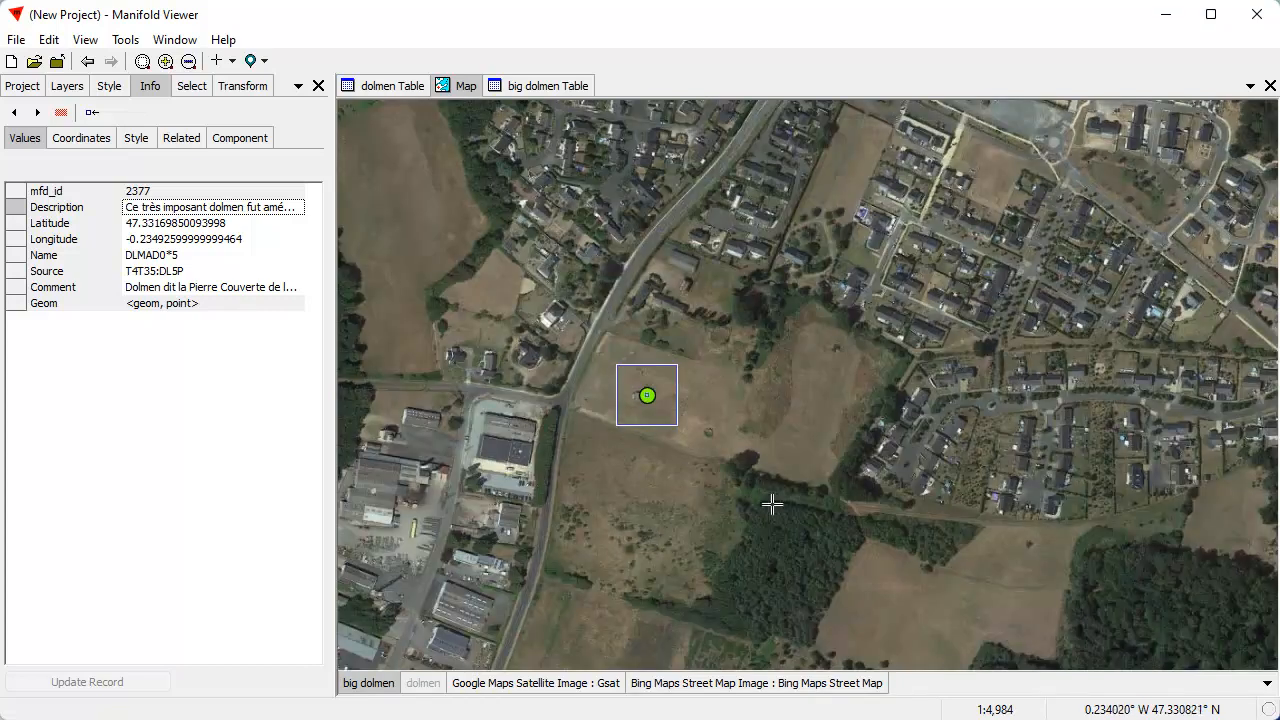
{"action": "scroll", "coordinate": [880, 345], "scroll_direction": "down", "scroll_amount": 3}
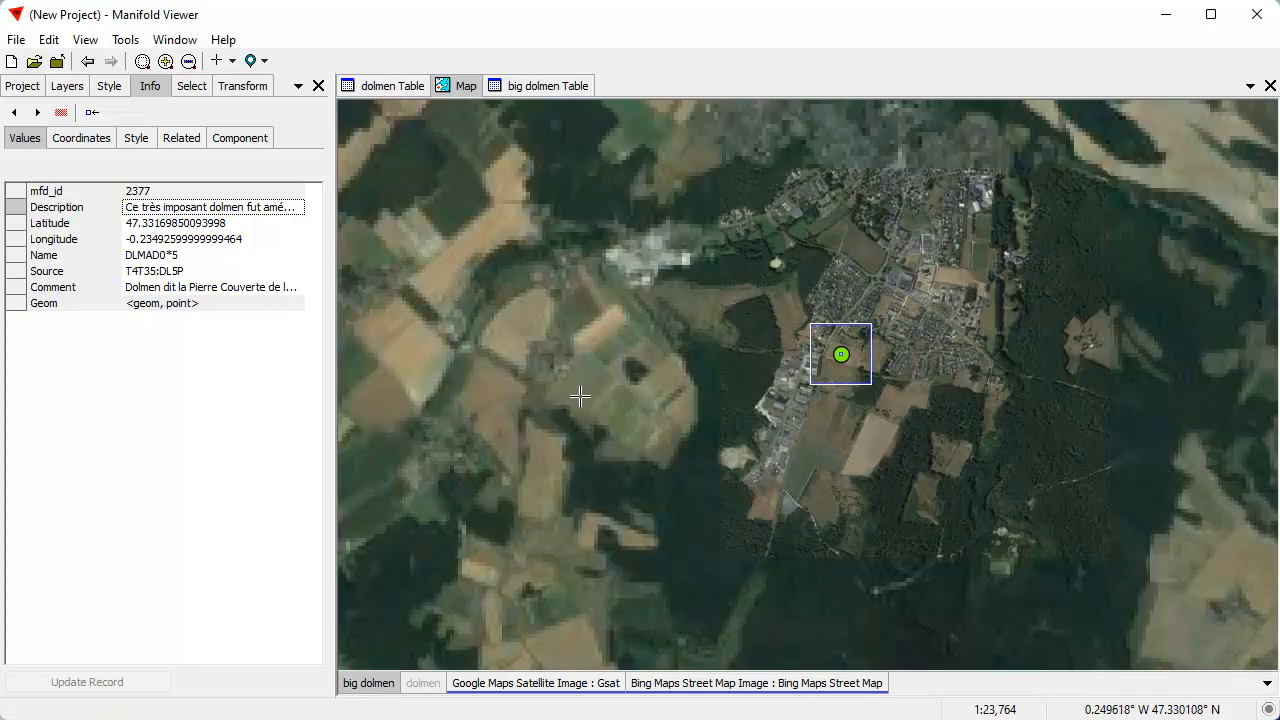
{"action": "scroll", "coordinate": [599, 377], "scroll_direction": "down", "scroll_amount": 3}
{"action": "scroll", "coordinate": [588, 360], "scroll_direction": "down", "scroll_amount": 3}
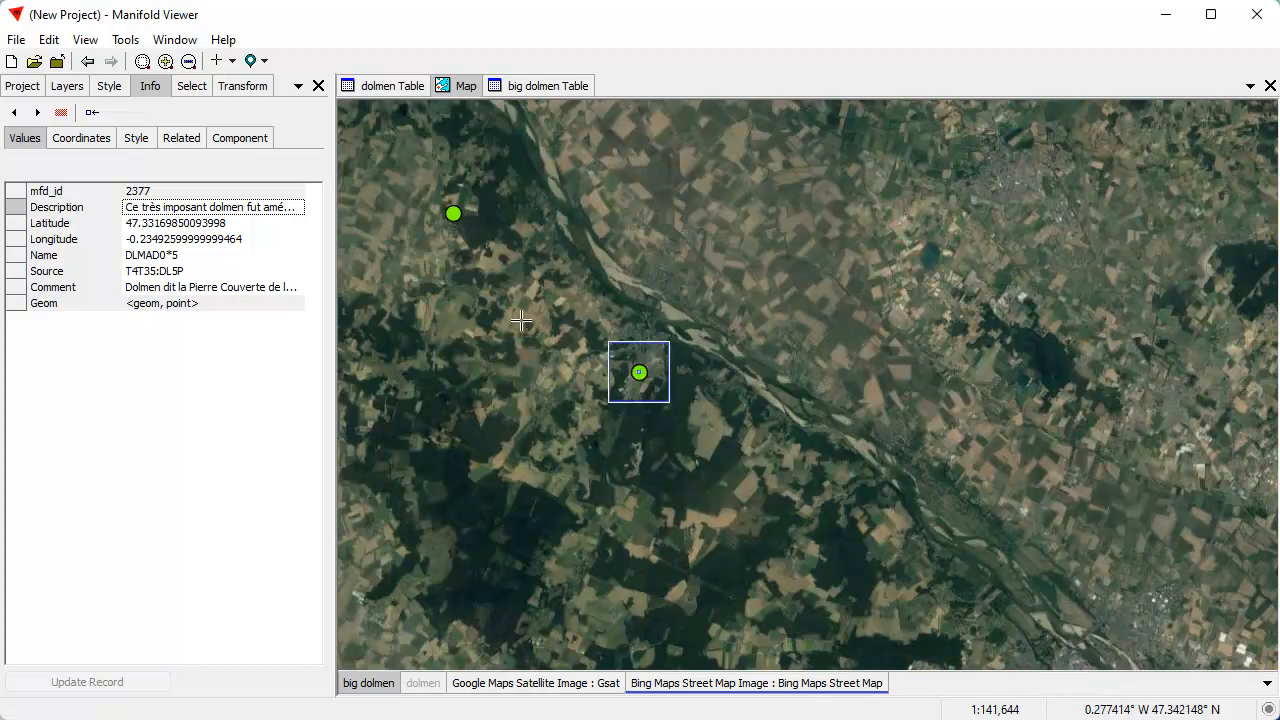
{"action": "left_click_drag", "start_coordinate": [514, 320], "coordinate": [706, 337]}
{"action": "left_click_drag", "start_coordinate": [635, 217], "coordinate": [665, 253]}
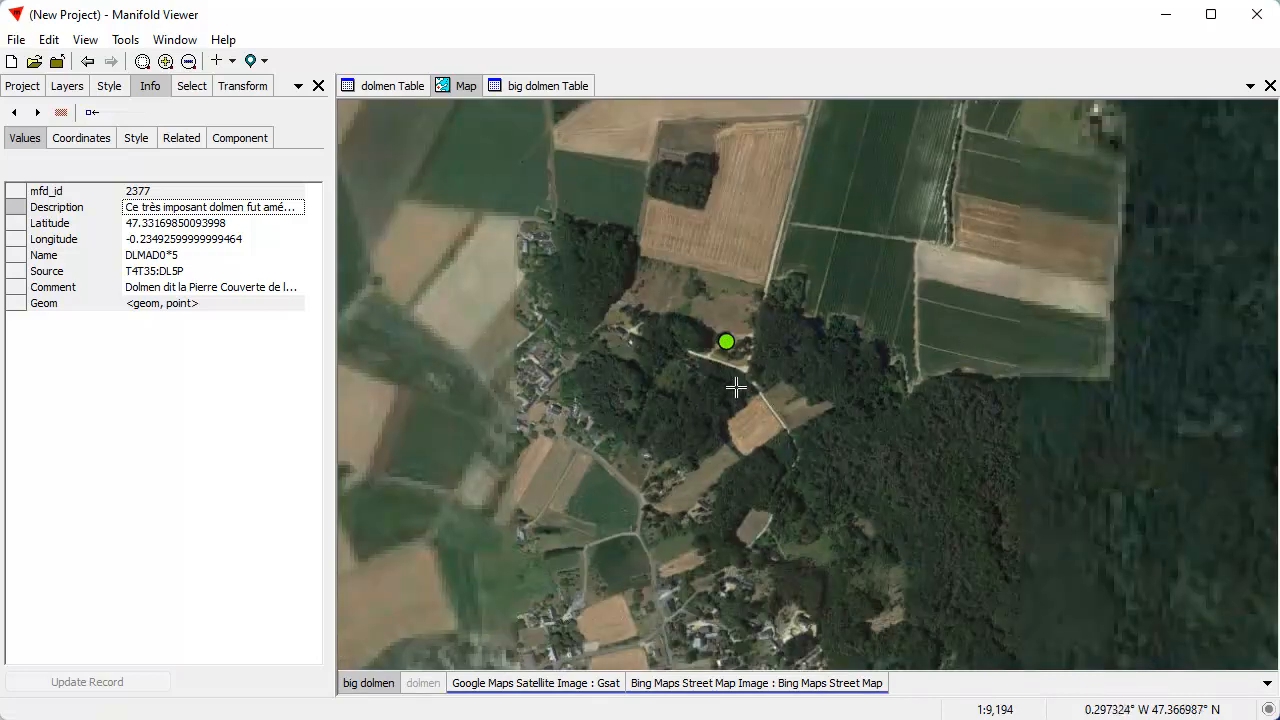
{"action": "left_click_drag", "start_coordinate": [704, 314], "coordinate": [750, 366]}
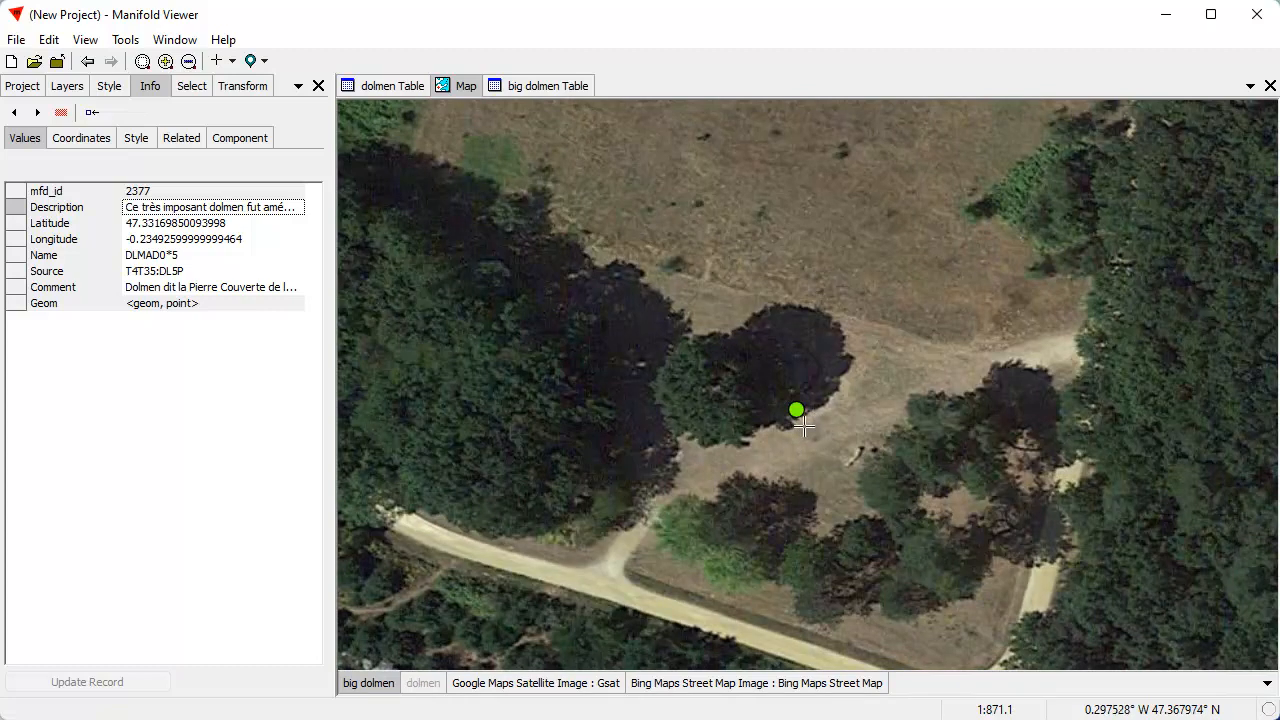
{"action": "left_click", "coordinate": [798, 414]}
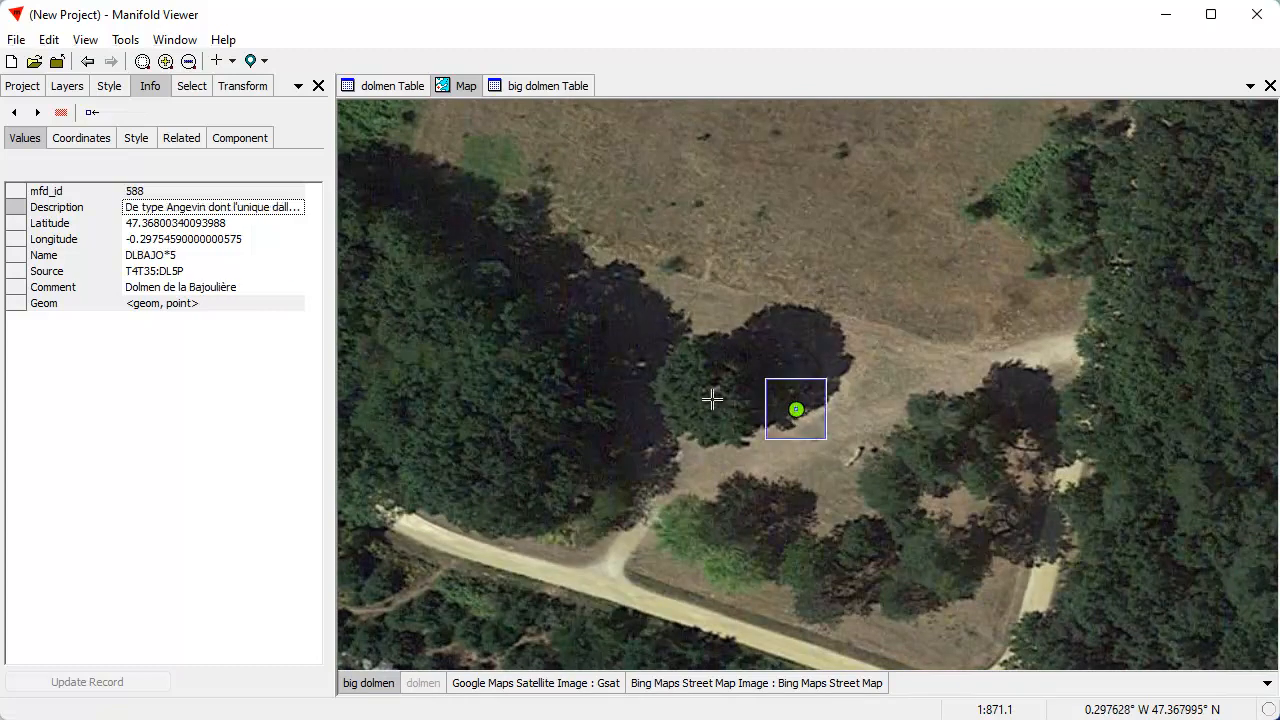
{"action": "right_click", "coordinate": [155, 213]}
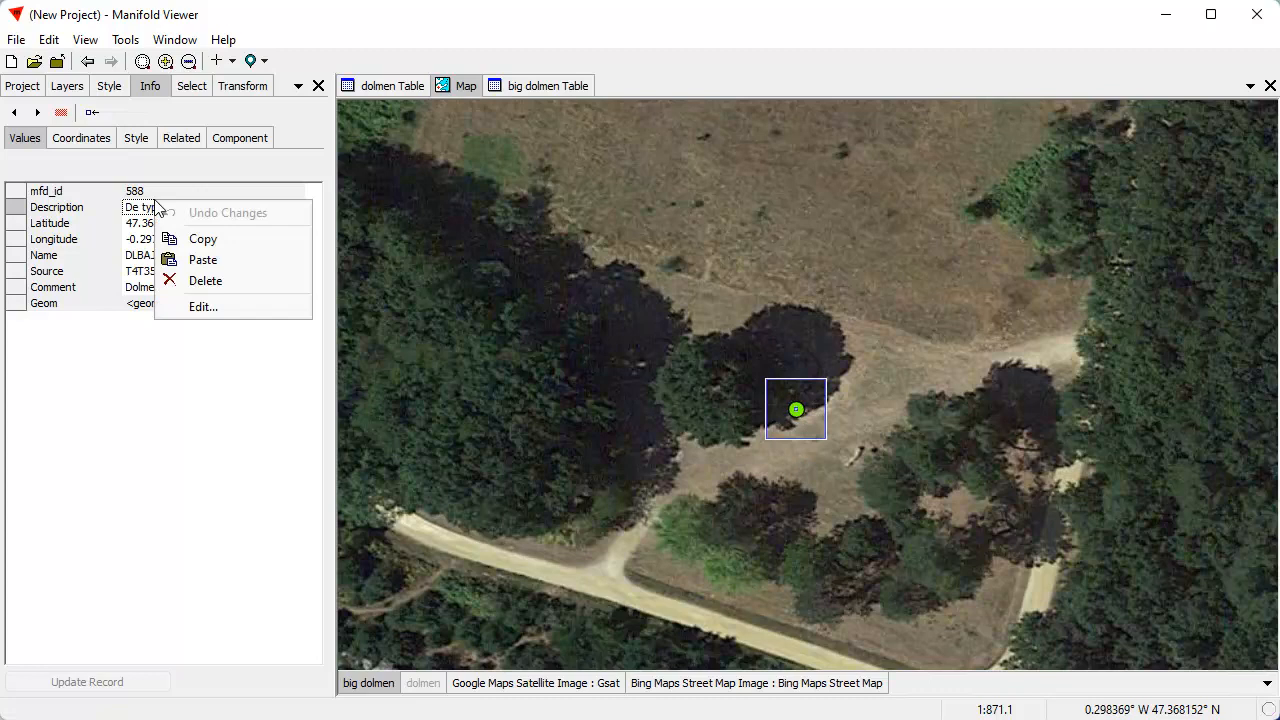
{"action": "left_click", "coordinate": [188, 306]}
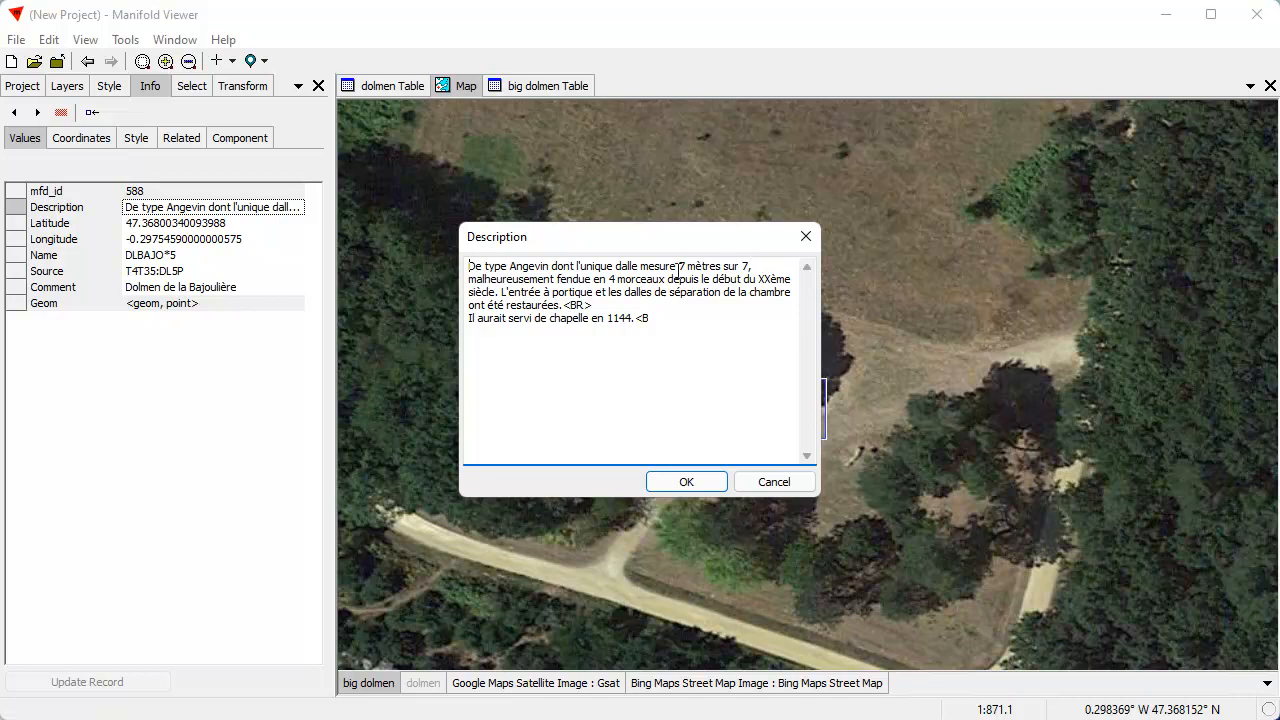
{"action": "left_click", "coordinate": [773, 482]}
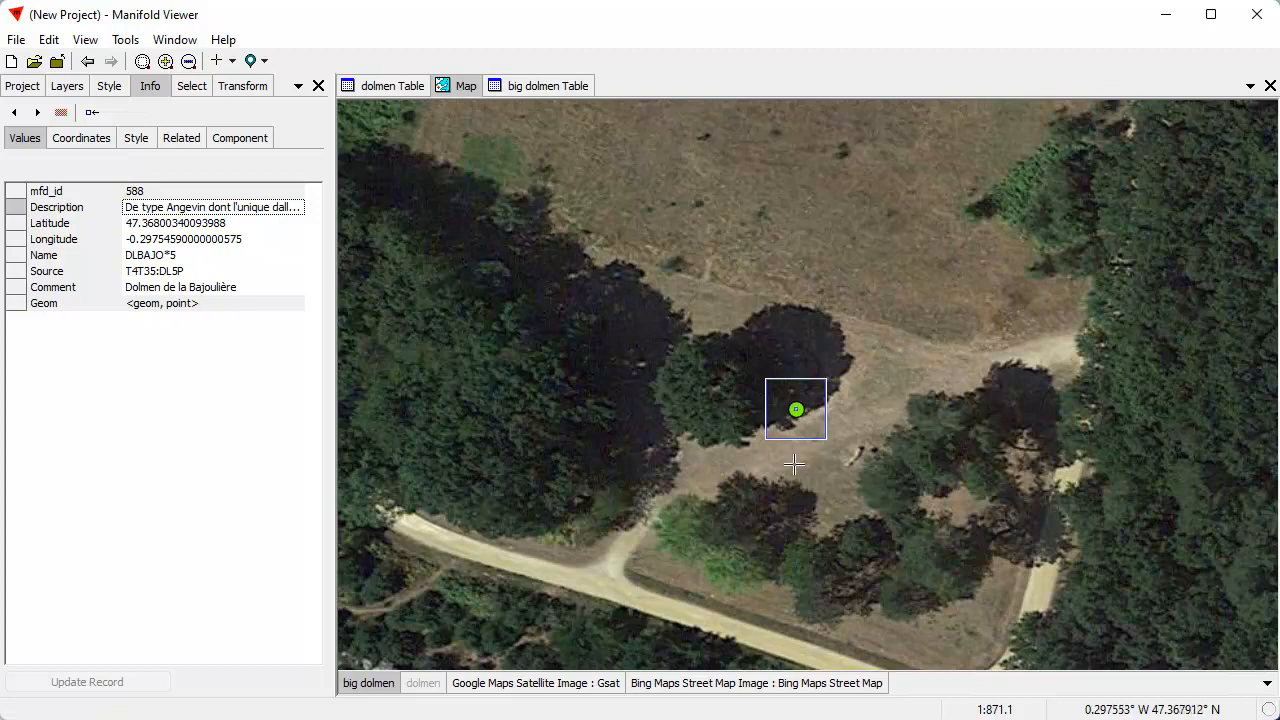
Locate the big dolmen just north of Tours, temporarily hiding the Google satellite layer to check place names on the street map
{"action": "left_click", "coordinate": [767, 505]}
{"action": "scroll", "coordinate": [852, 430], "scroll_direction": "down", "scroll_amount": 7}
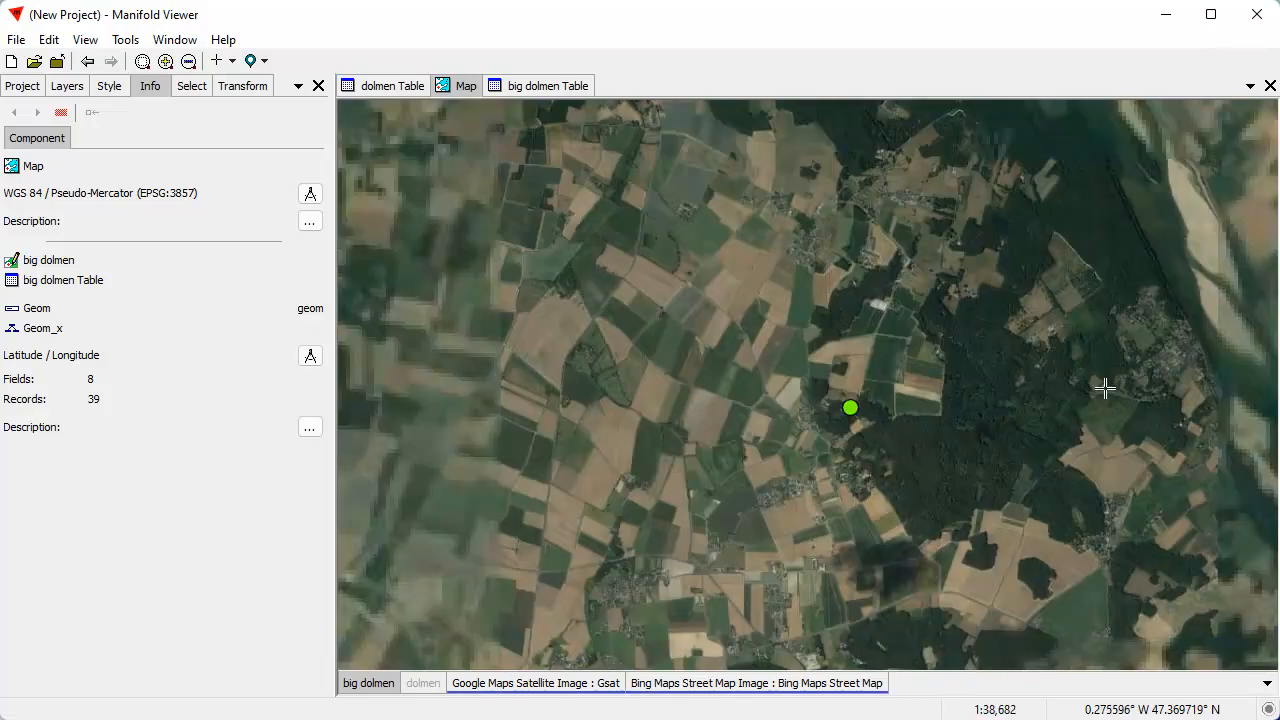
{"action": "left_click_drag", "start_coordinate": [1049, 365], "coordinate": [484, 313]}
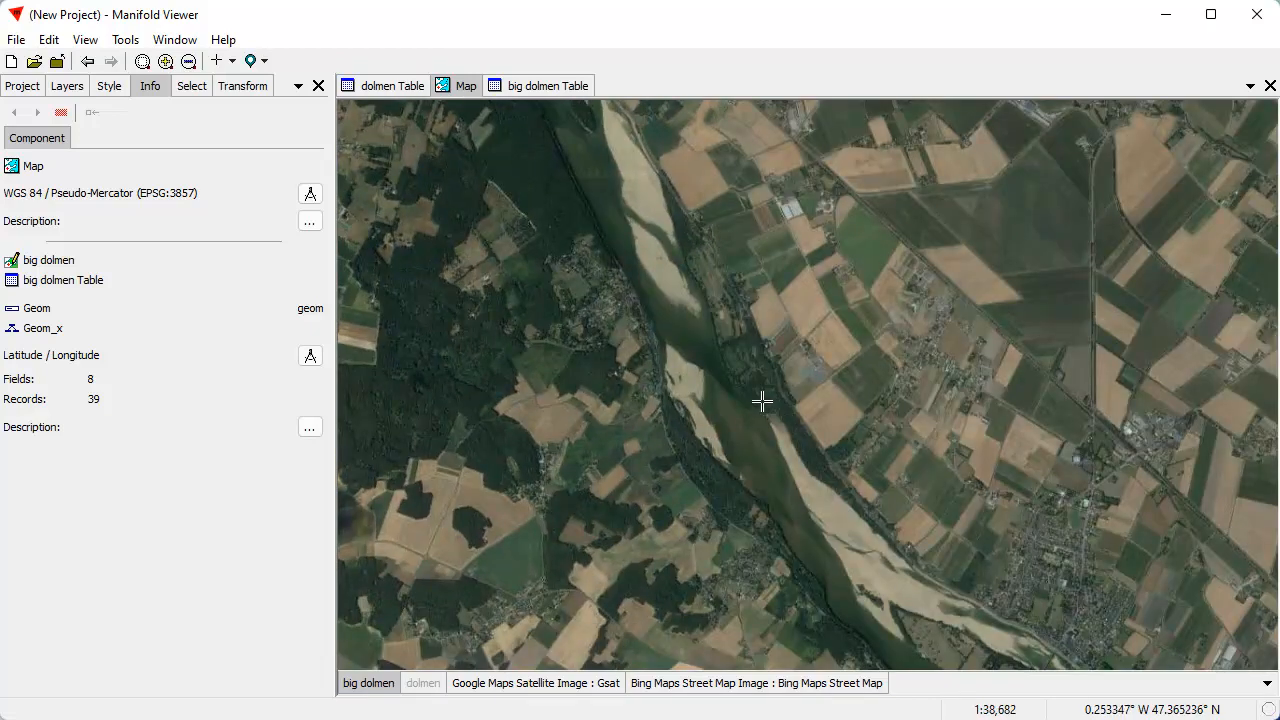
{"action": "scroll", "coordinate": [766, 400], "scroll_direction": "down", "scroll_amount": 6}
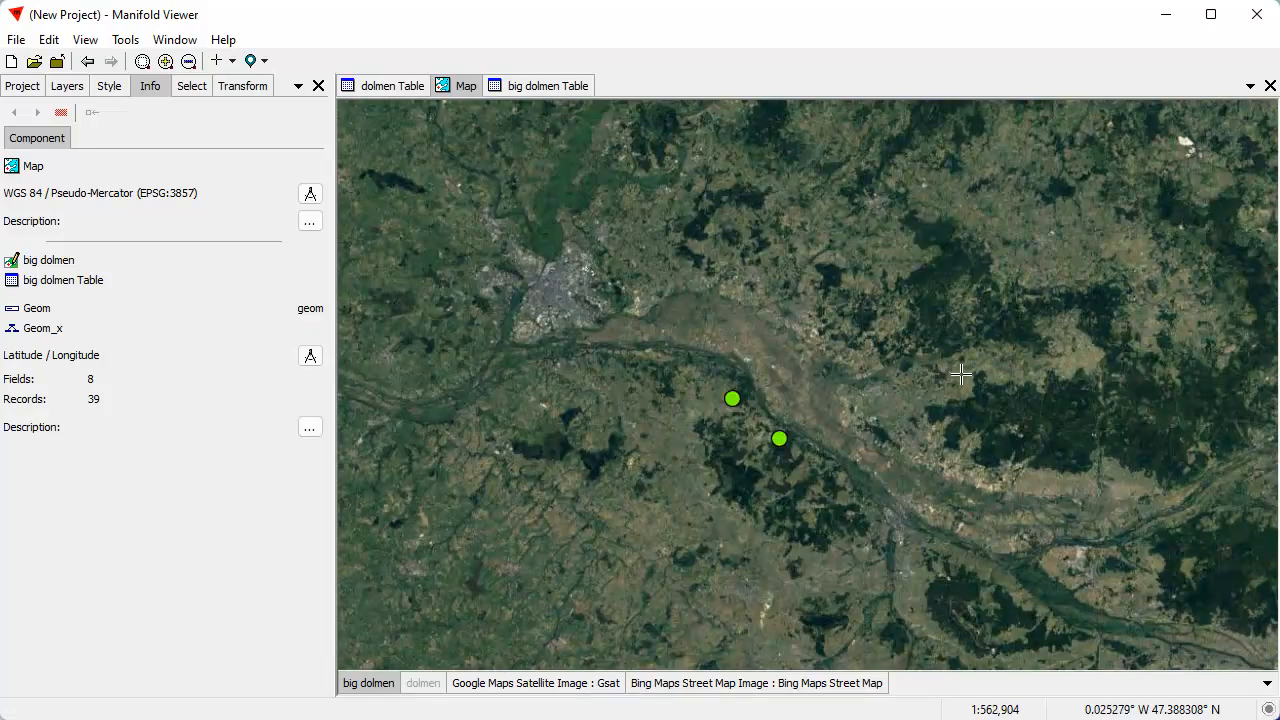
{"action": "left_click_drag", "start_coordinate": [989, 407], "coordinate": [431, 206]}
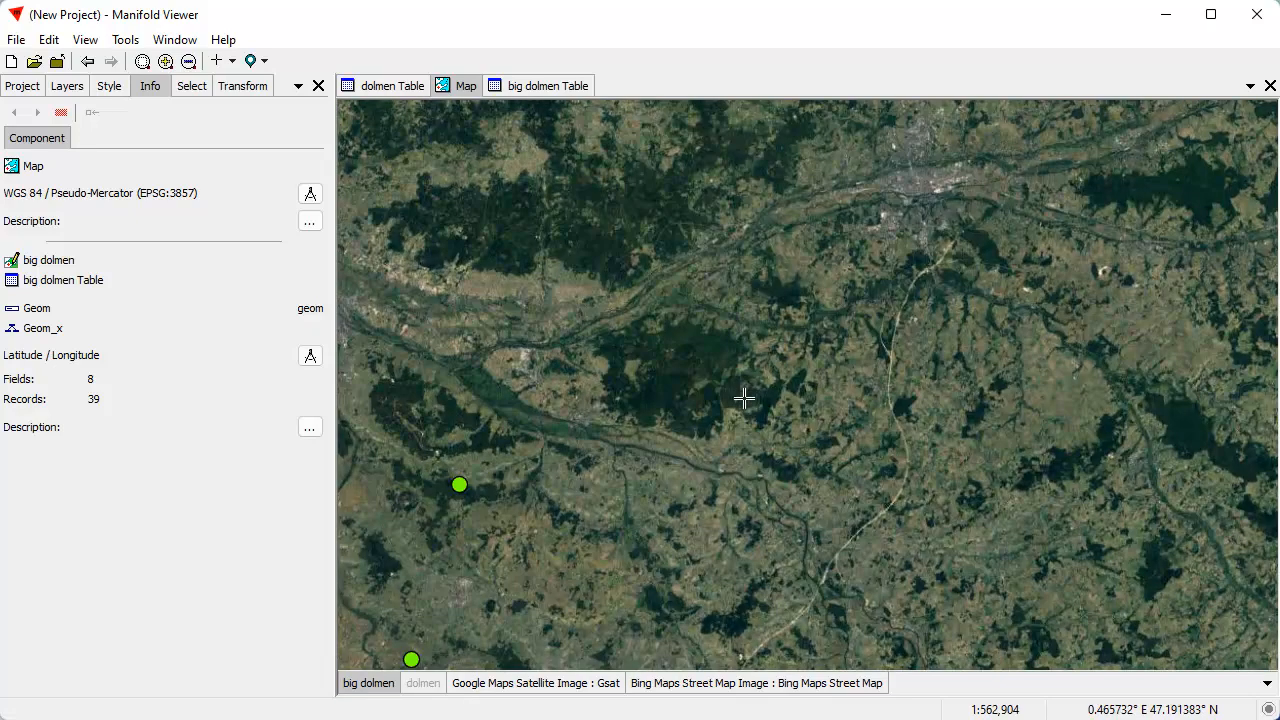
{"action": "left_click_drag", "start_coordinate": [627, 402], "coordinate": [621, 558]}
{"action": "left_click_drag", "start_coordinate": [930, 467], "coordinate": [729, 583]}
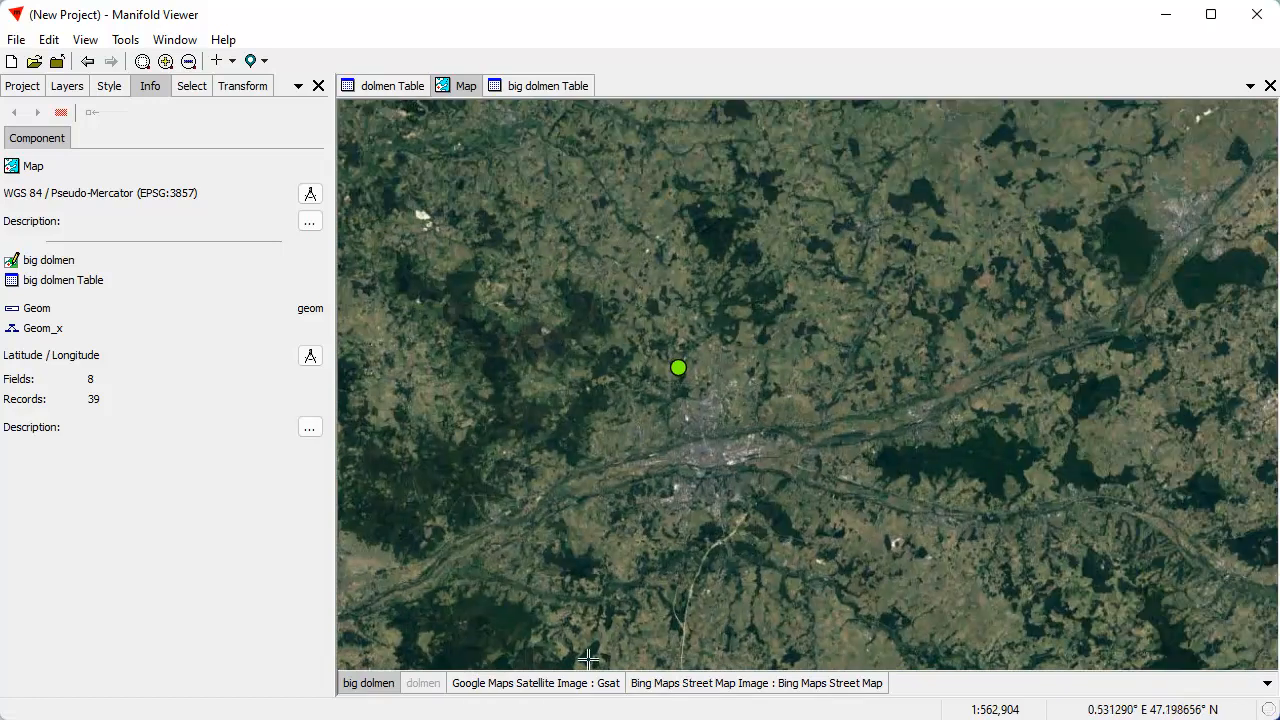
{"action": "double_click", "coordinate": [576, 683]}
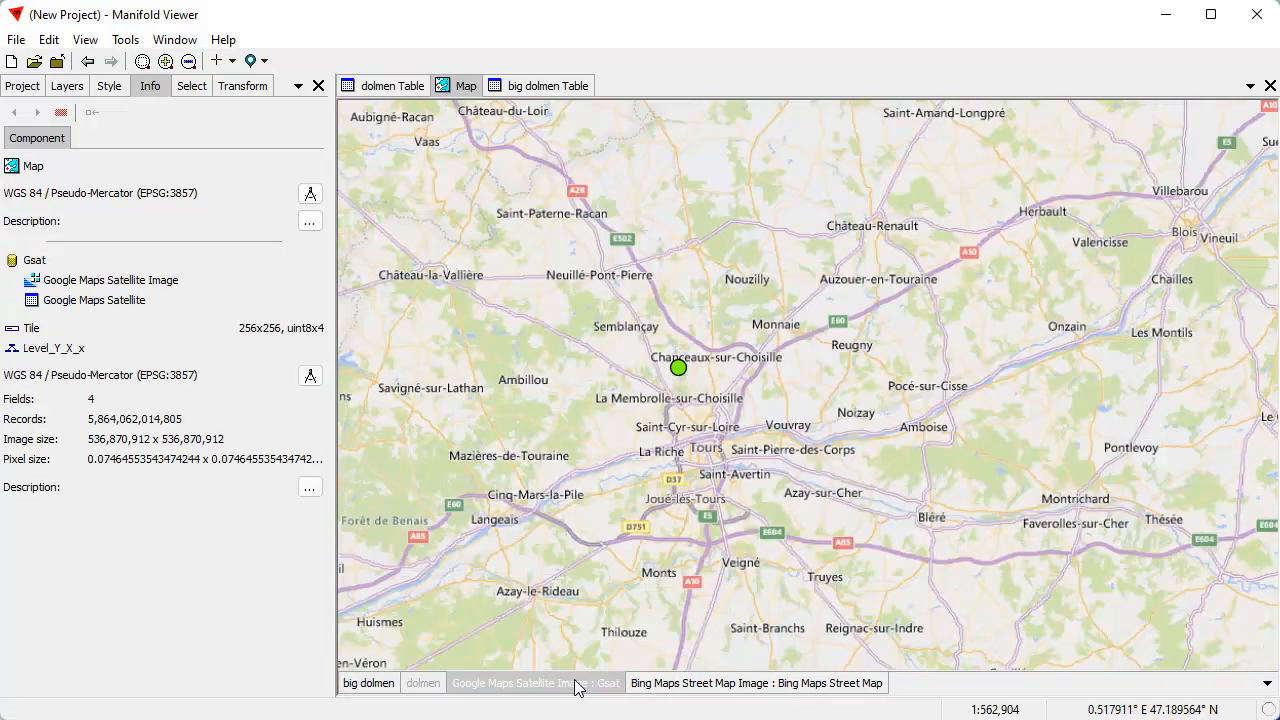
{"action": "double_click", "coordinate": [502, 684]}
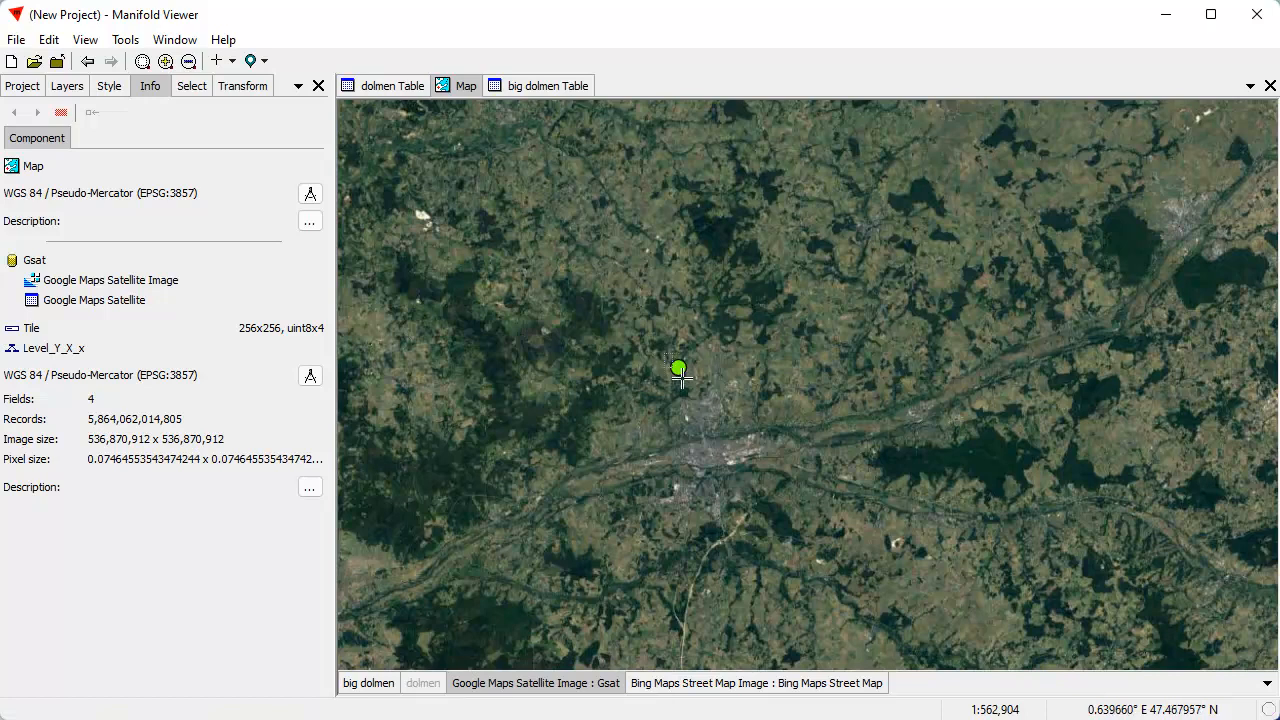
Inspect the big dolmen north of Tours up close, and view the big_dolmen photo before putting it away
{"action": "left_click_drag", "start_coordinate": [665, 353], "coordinate": [695, 378]}
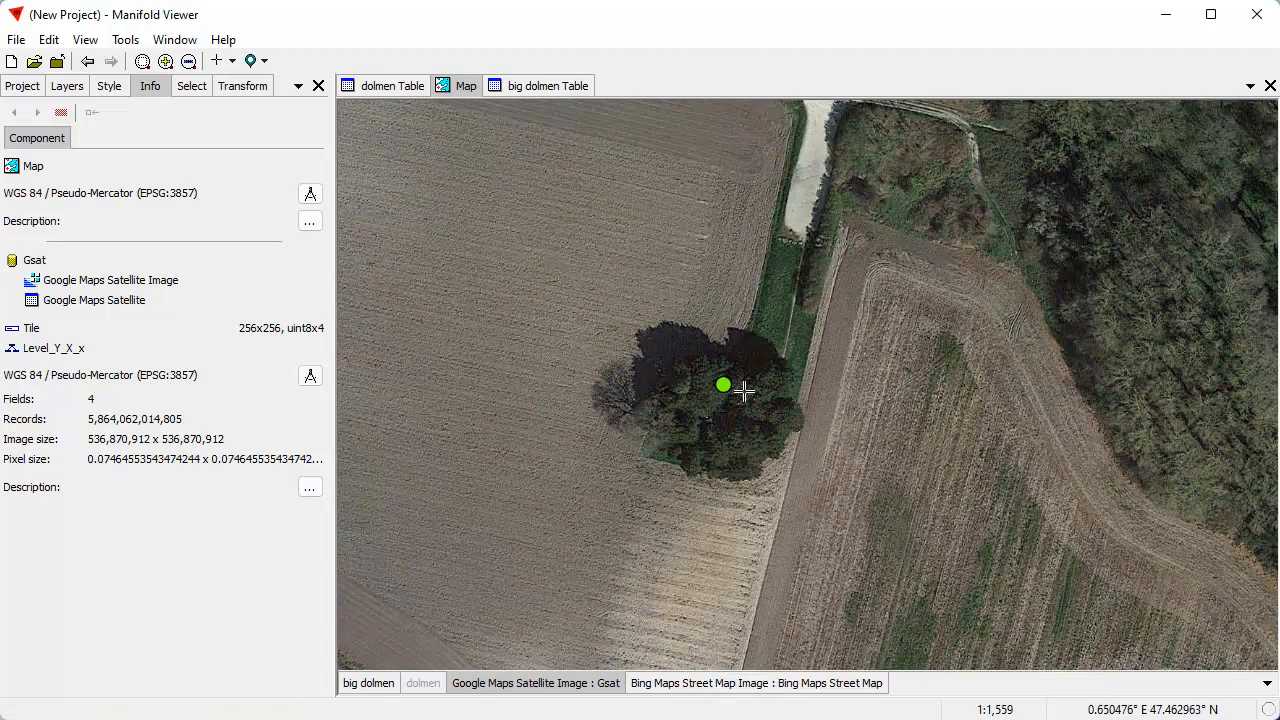
{"action": "left_click_drag", "start_coordinate": [770, 718], "coordinate": [611, 170]}
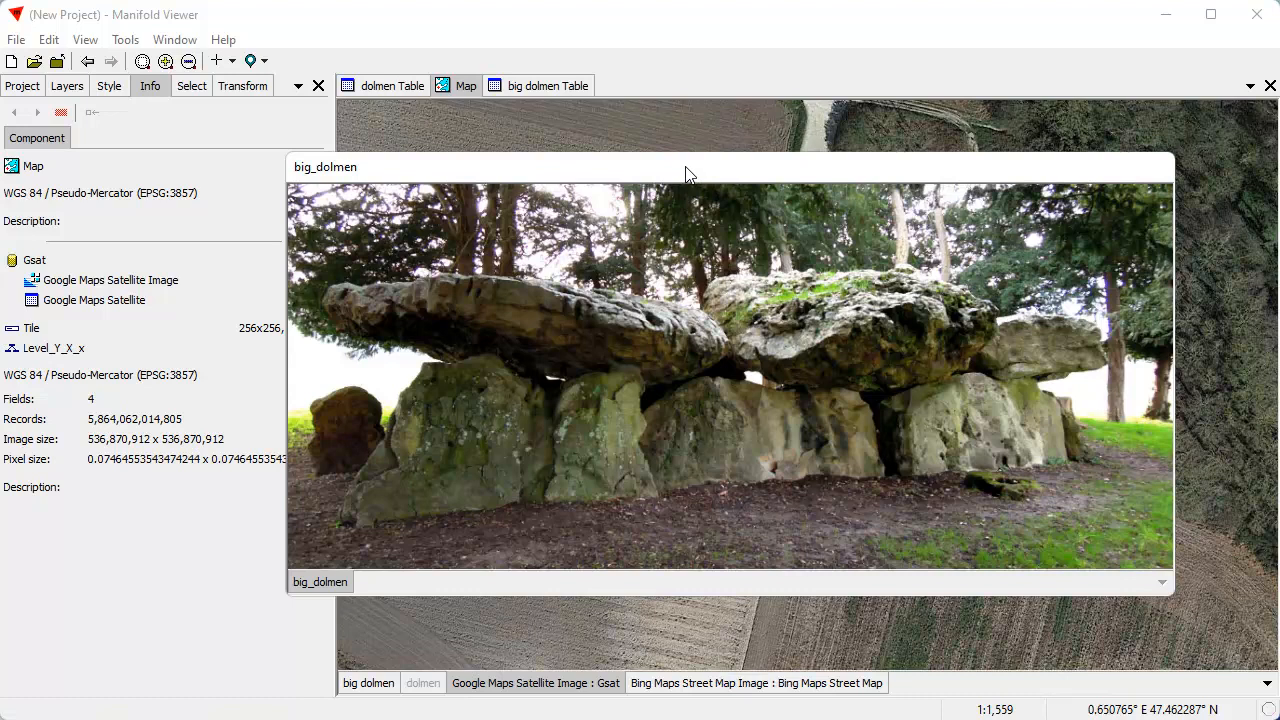
{"action": "left_click_drag", "start_coordinate": [708, 167], "coordinate": [890, 719]}
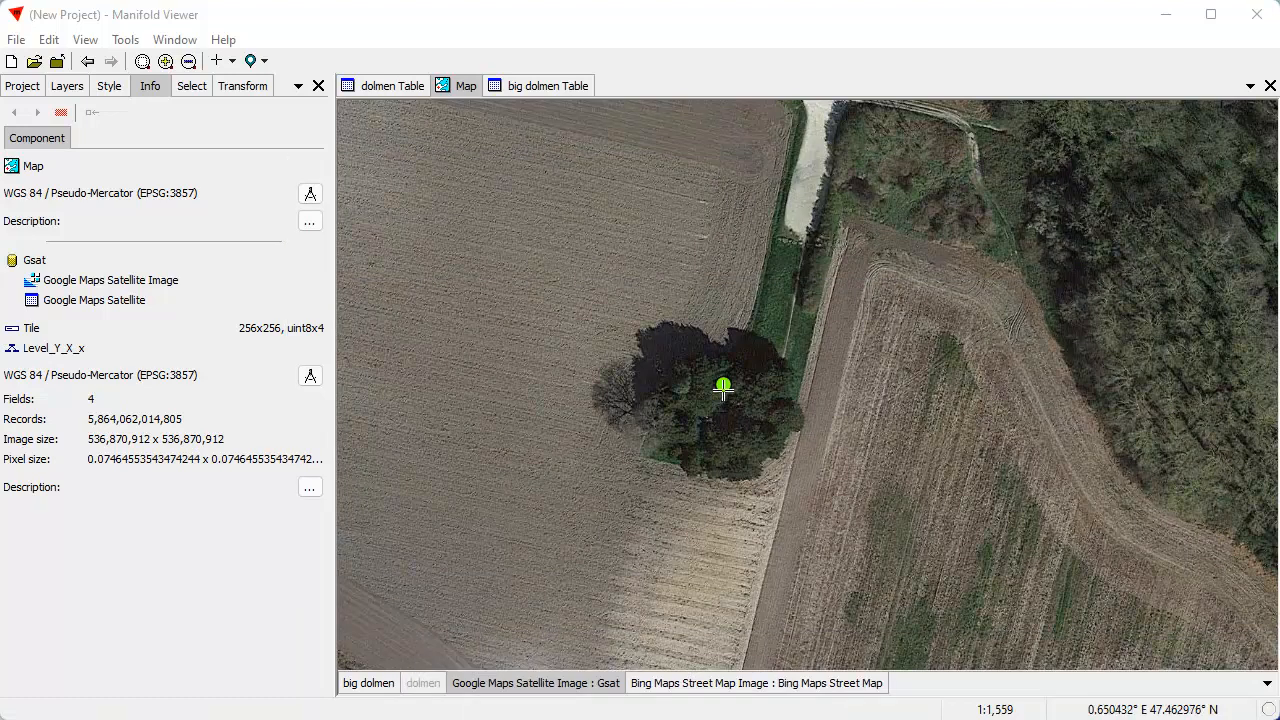
Make big dolmen the active layer and show the attribute values of the dolmen point north of Tours
{"action": "left_click", "coordinate": [372, 684]}
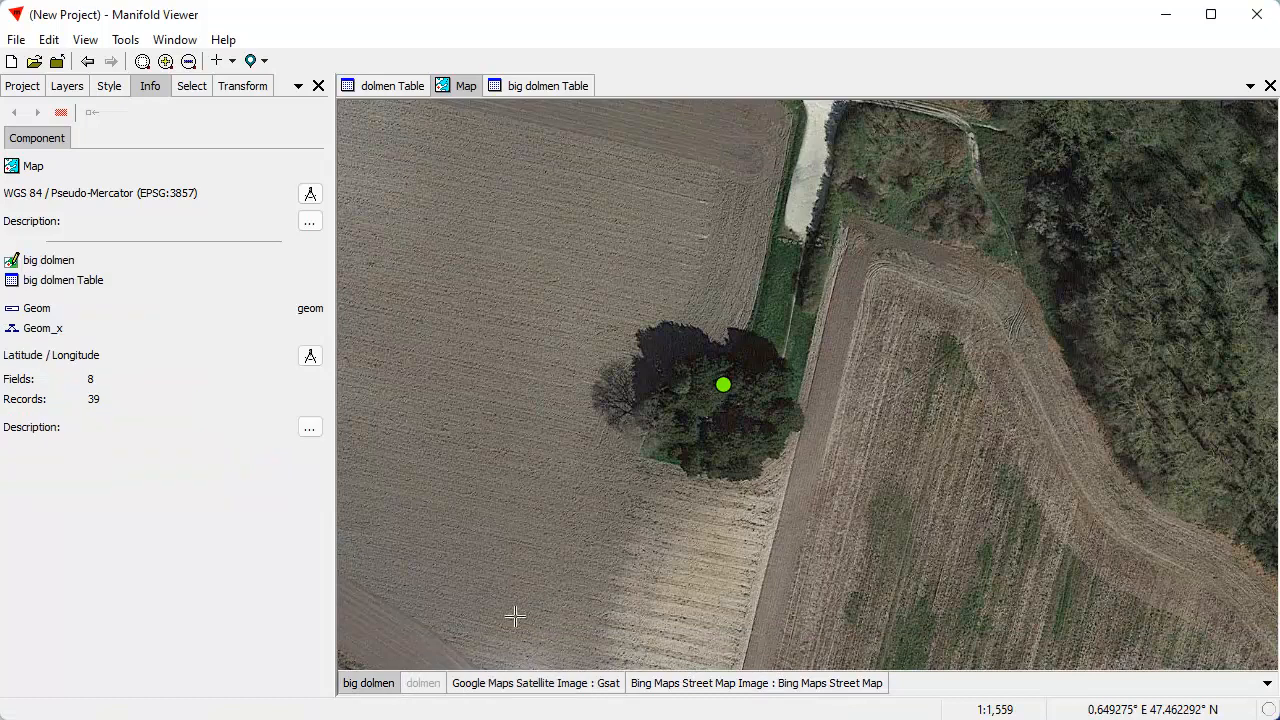
{"action": "left_click", "coordinate": [725, 385]}
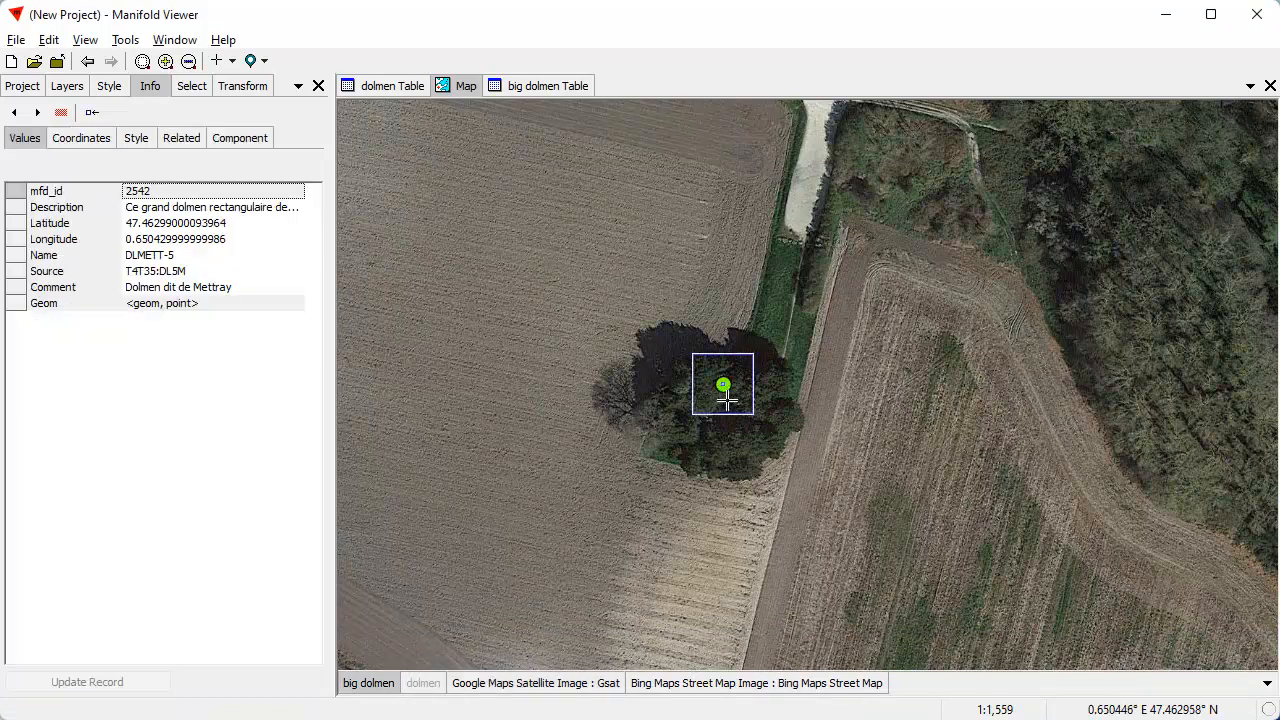
Read the full Description of the big dolmen north of Tours without editing it, and view the big_dolmen photo before putting it away
{"action": "right_click", "coordinate": [240, 215]}
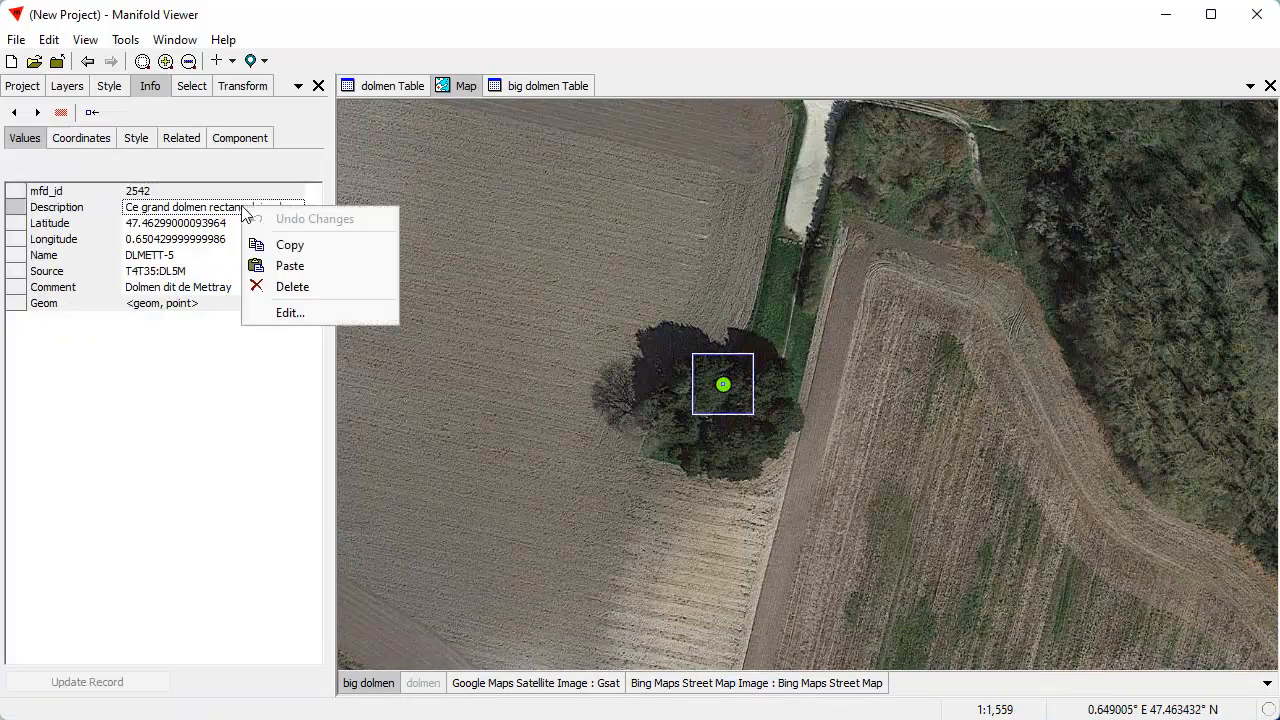
{"action": "left_click", "coordinate": [286, 312]}
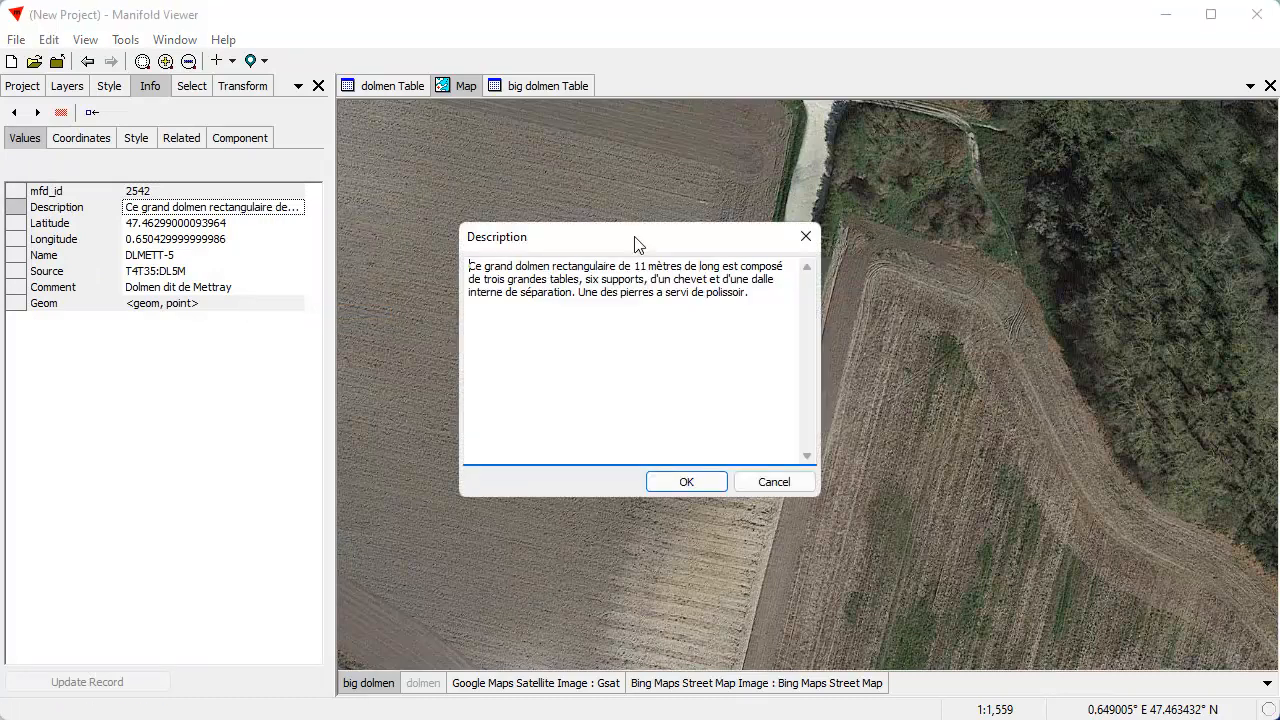
{"action": "left_click_drag", "start_coordinate": [660, 237], "coordinate": [1030, 195]}
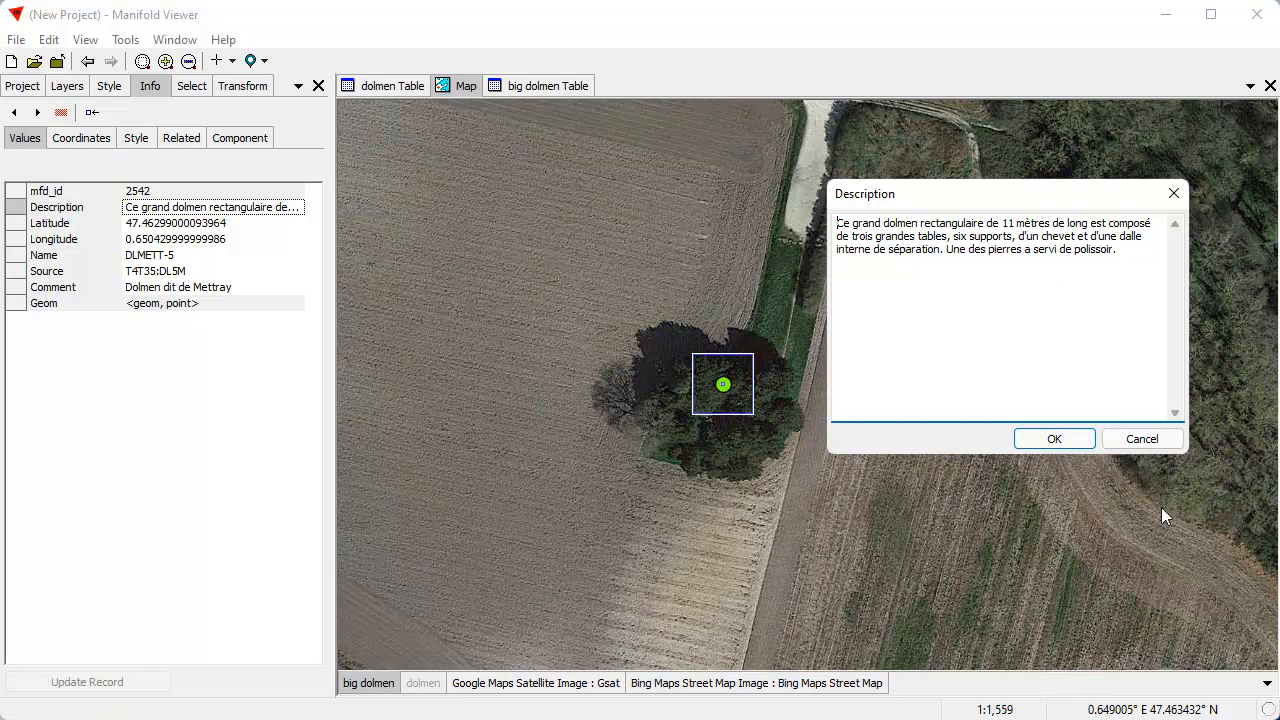
{"action": "left_click", "coordinate": [213, 290]}
{"action": "left_click", "coordinate": [1143, 438]}
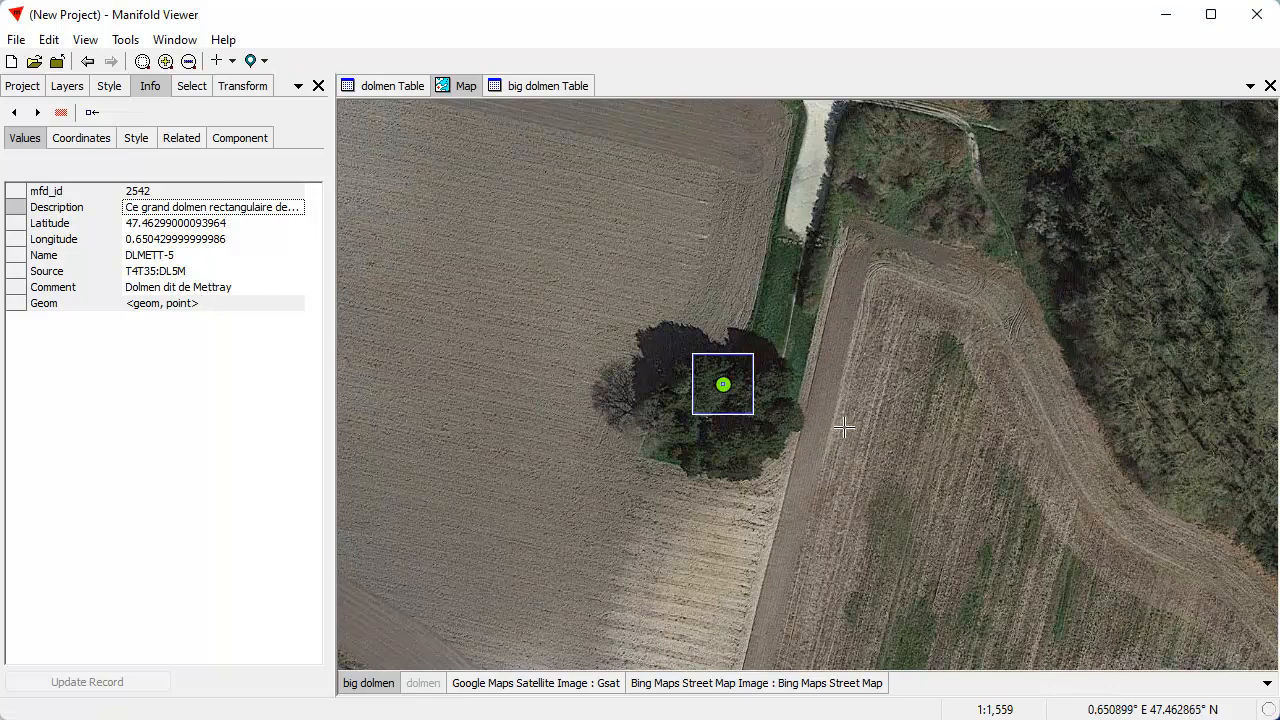
{"action": "left_click_drag", "start_coordinate": [823, 715], "coordinate": [640, 135]}
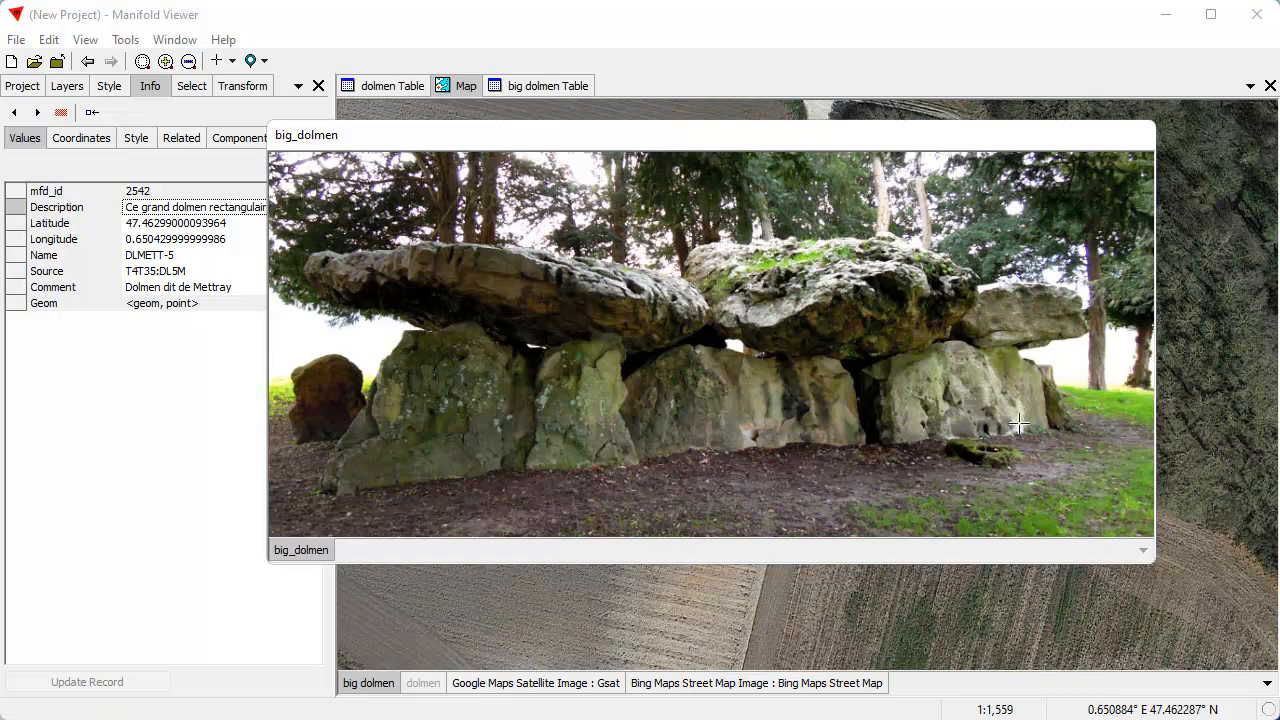
{"action": "left_click_drag", "start_coordinate": [718, 138], "coordinate": [930, 719]}
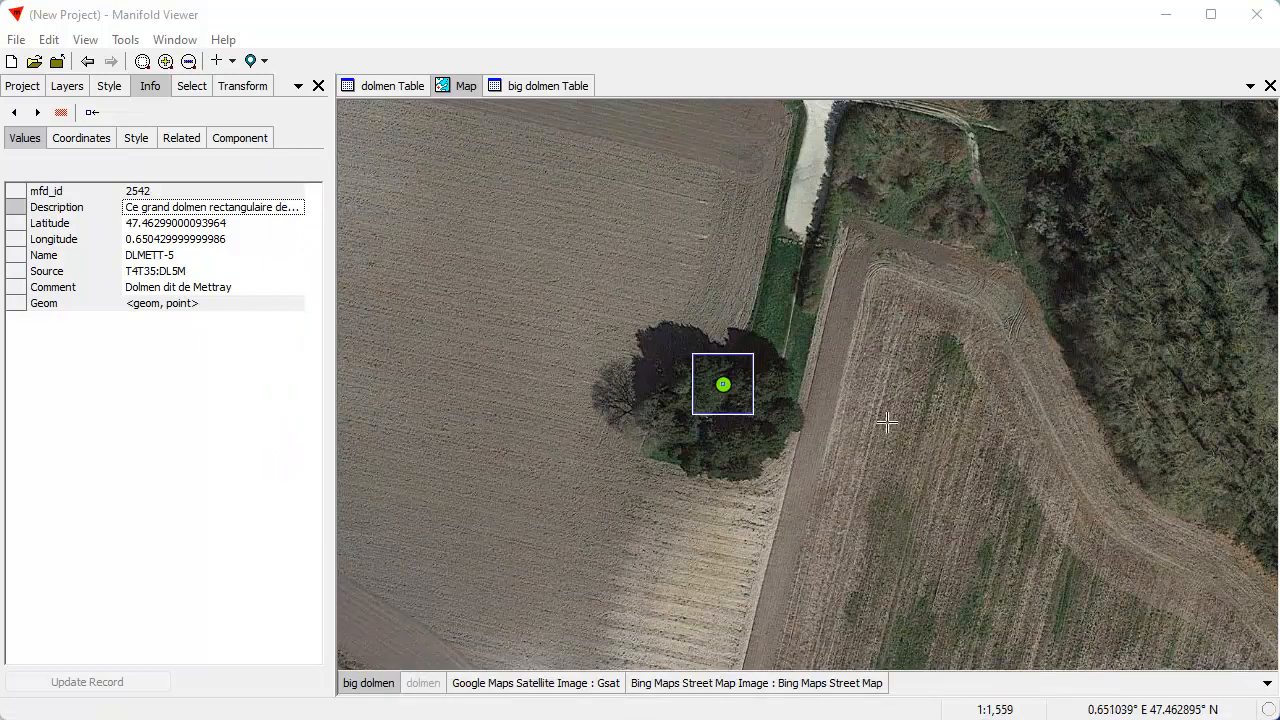
Hide the Google satellite layer and show the dolmen layer over the street map of the region north of Tours
{"action": "scroll", "coordinate": [890, 389], "scroll_direction": "down", "scroll_amount": 5}
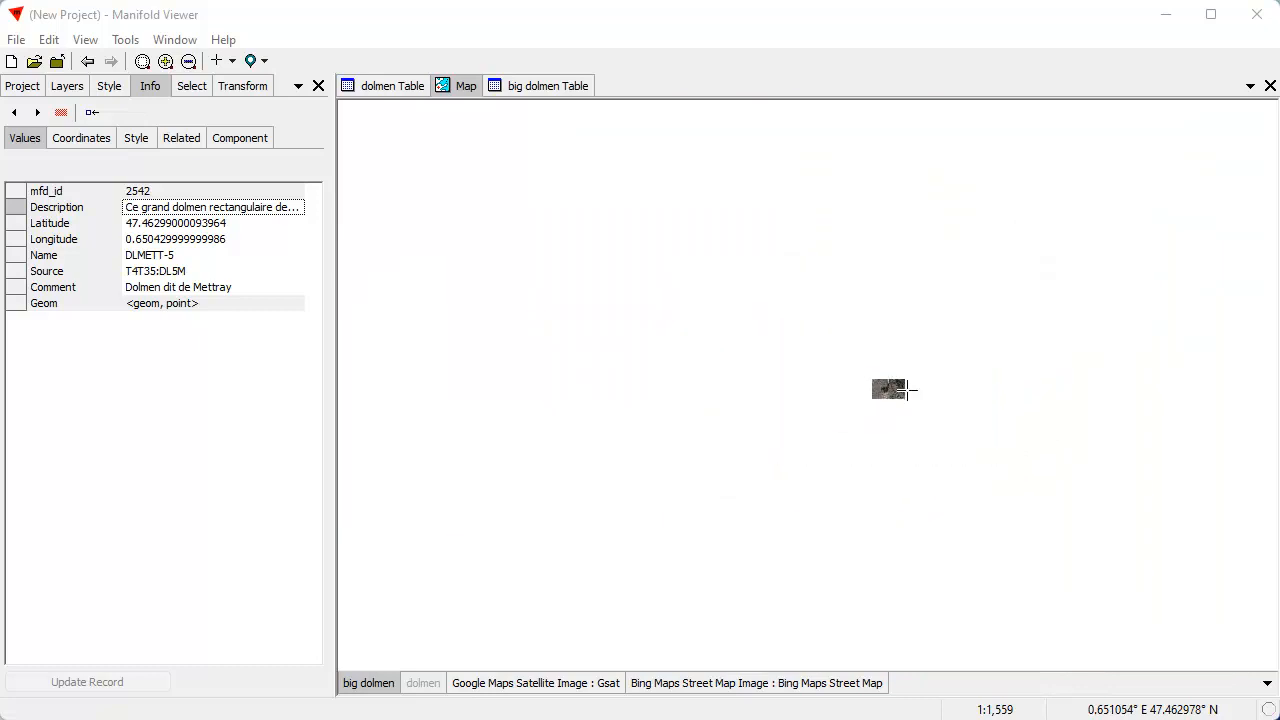
{"action": "left_click", "coordinate": [565, 684], "text": "shift"}
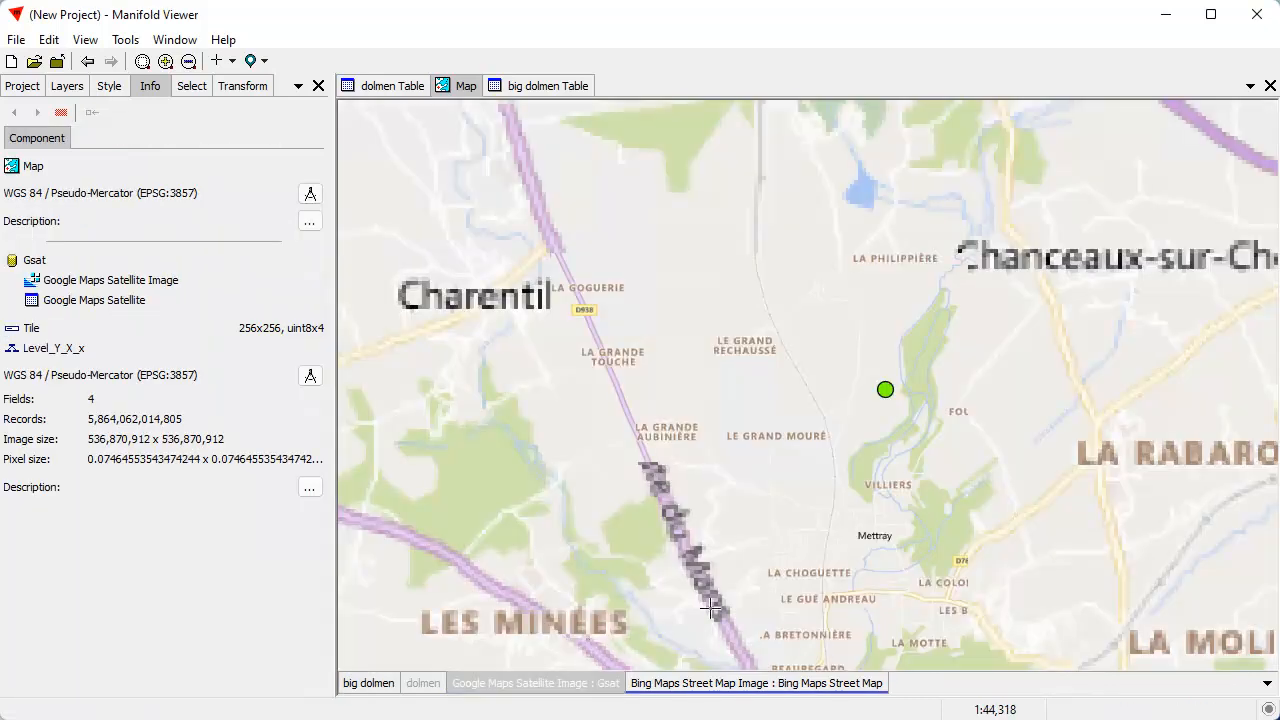
{"action": "left_click_drag", "start_coordinate": [1020, 423], "coordinate": [746, 383]}
{"action": "scroll", "coordinate": [758, 369], "scroll_direction": "down", "scroll_amount": 2}
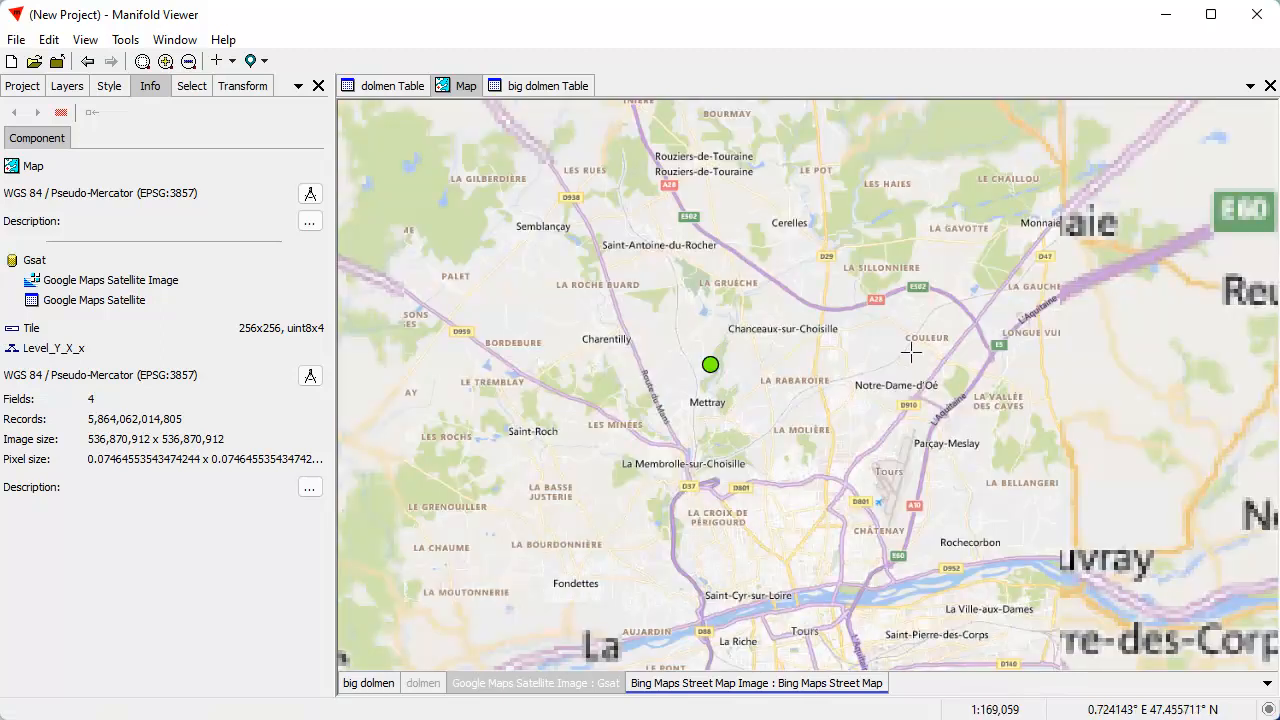
{"action": "scroll", "coordinate": [822, 467], "scroll_direction": "down", "scroll_amount": 3}
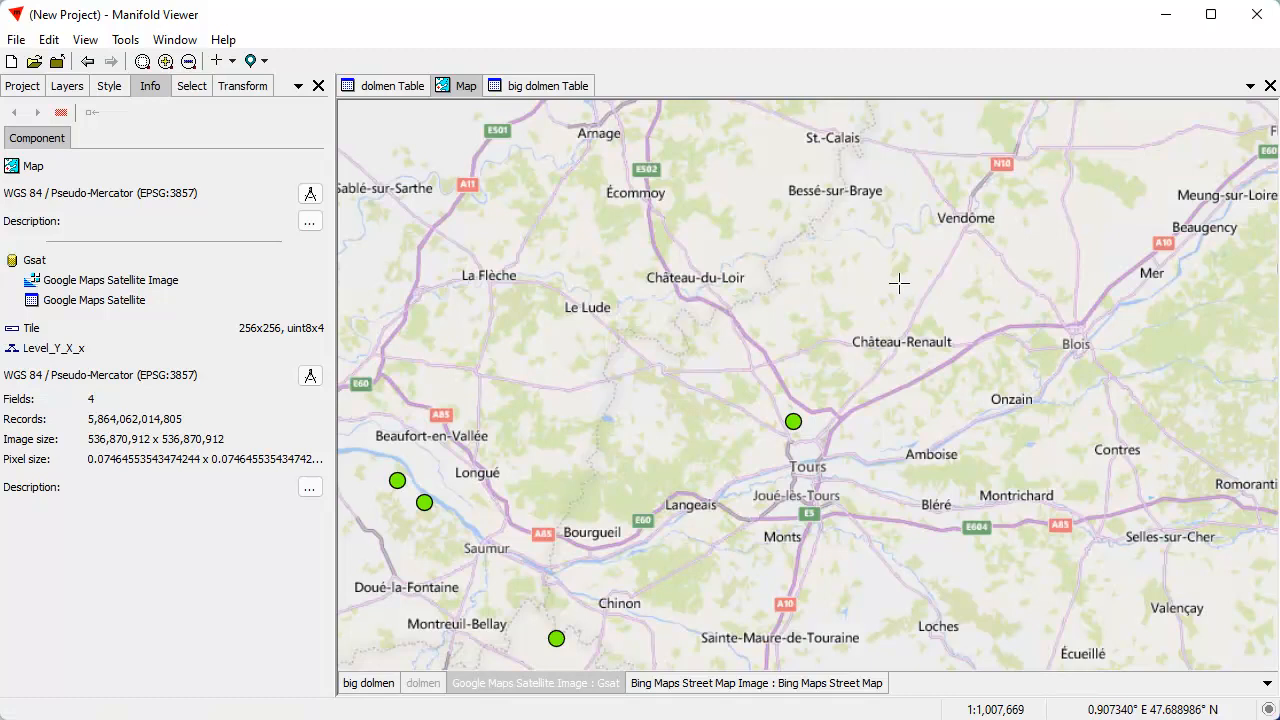
{"action": "left_click_drag", "start_coordinate": [900, 280], "coordinate": [781, 436]}
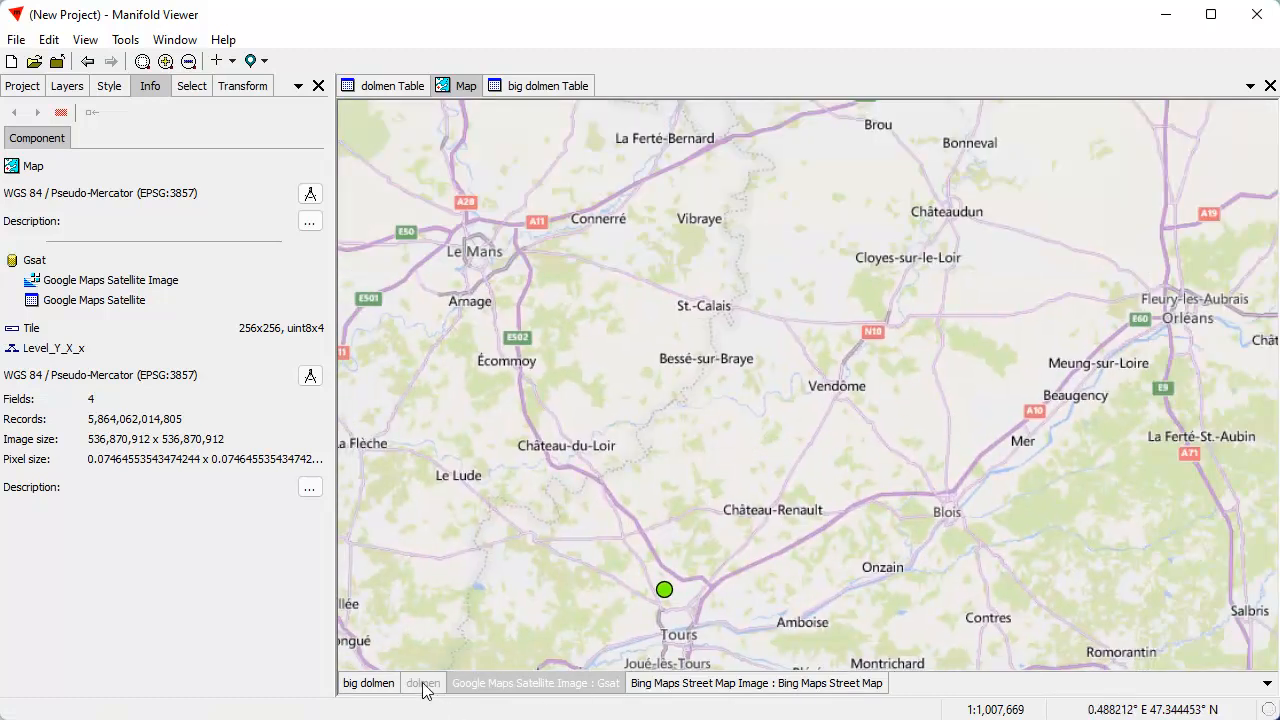
{"action": "left_click", "coordinate": [423, 683]}
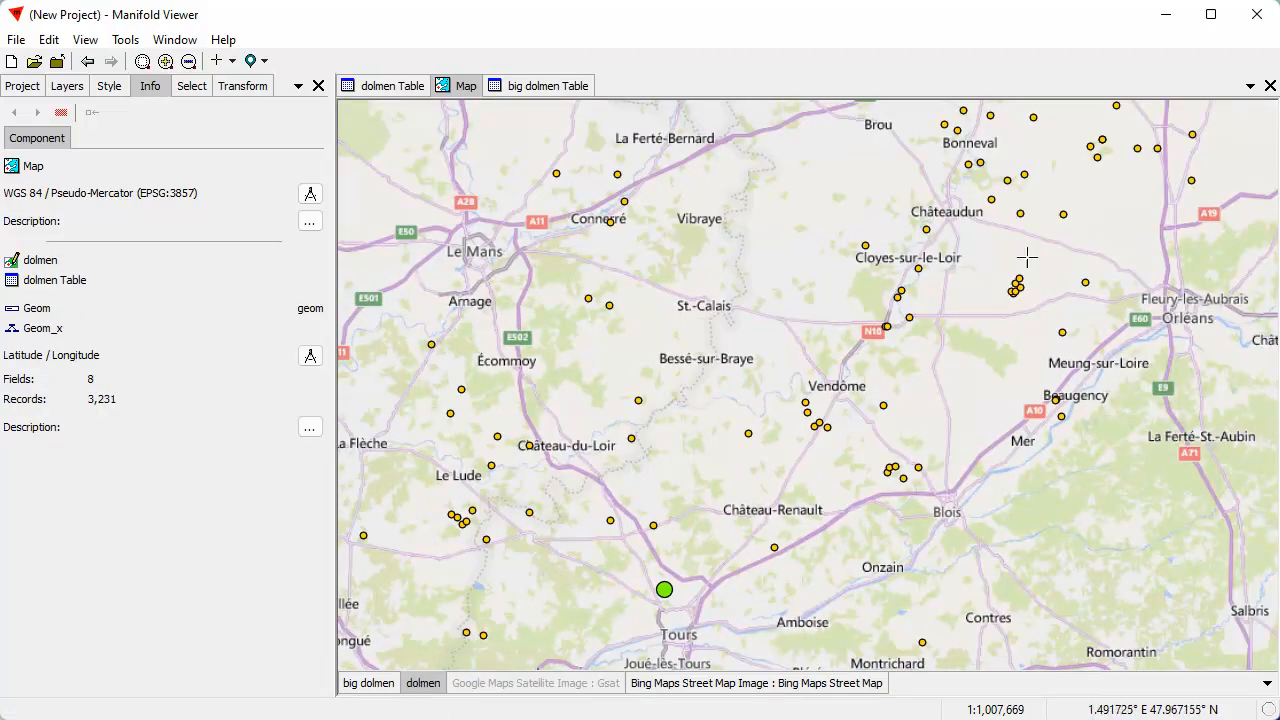
Locate the dolmen beside Le Langault north of Saint-Hilaire-la-Gravelle, and show its surroundings including the roundabout on the Google satellite layer
{"action": "left_click_drag", "start_coordinate": [988, 368], "coordinate": [867, 453]}
{"action": "left_click_drag", "start_coordinate": [730, 320], "coordinate": [808, 418]}
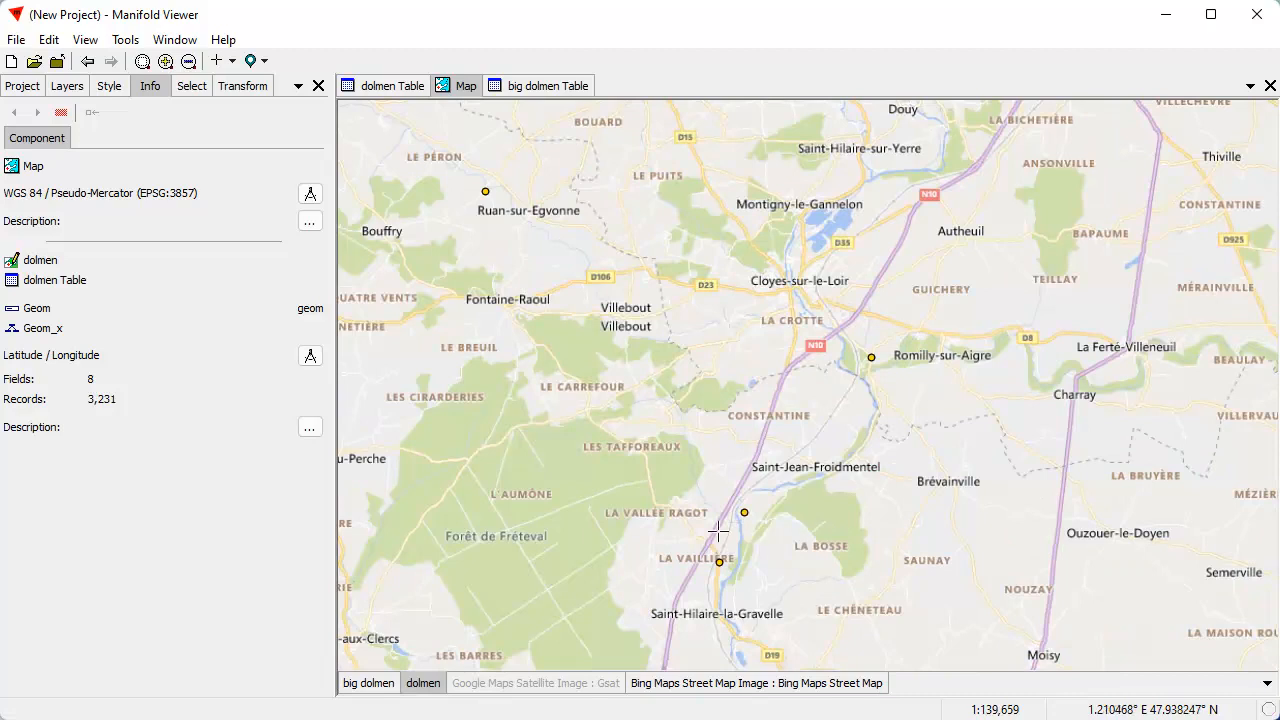
{"action": "left_click_drag", "start_coordinate": [702, 476], "coordinate": [778, 548]}
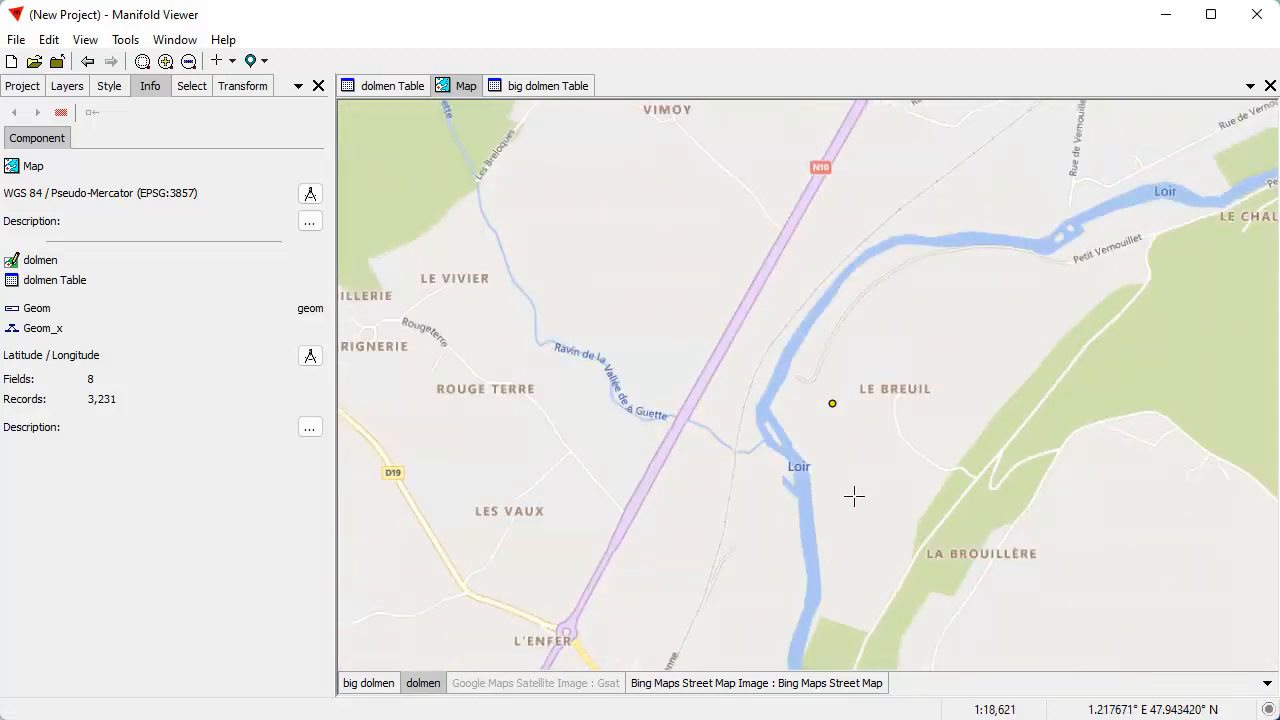
{"action": "scroll", "coordinate": [858, 491], "scroll_direction": "down", "scroll_amount": 2}
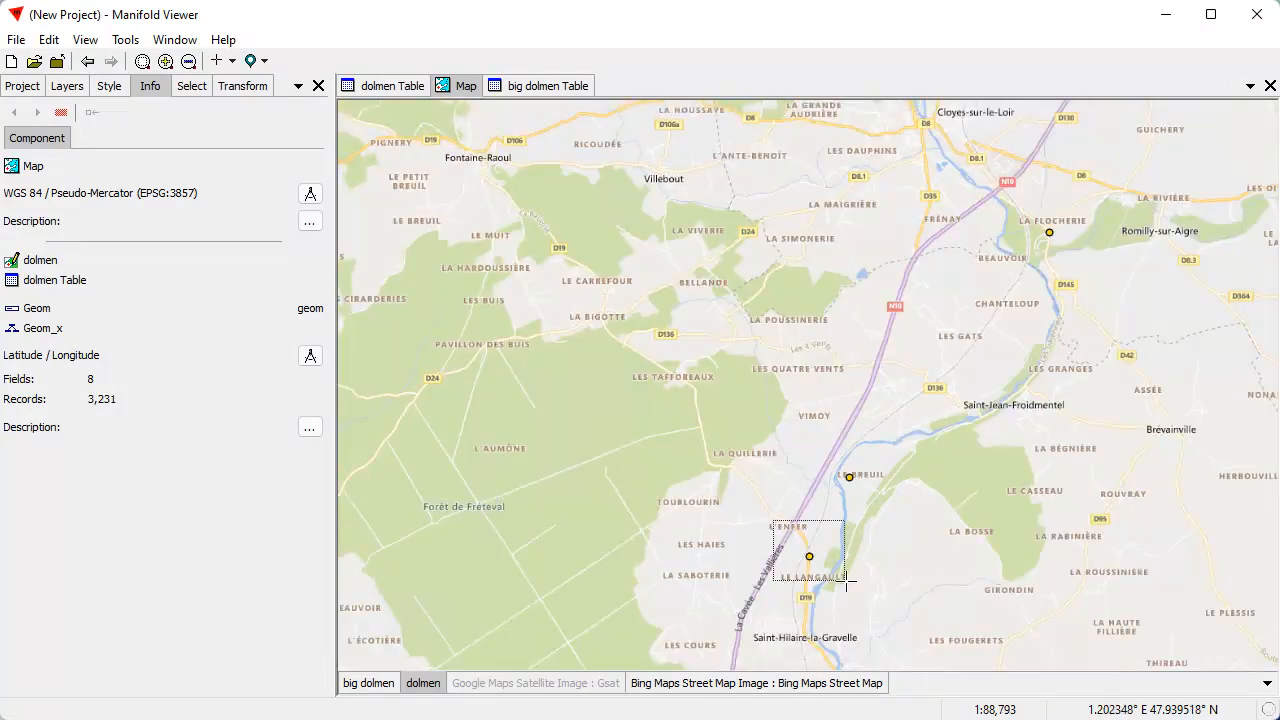
{"action": "scroll", "coordinate": [863, 569], "scroll_direction": "up", "scroll_amount": 3}
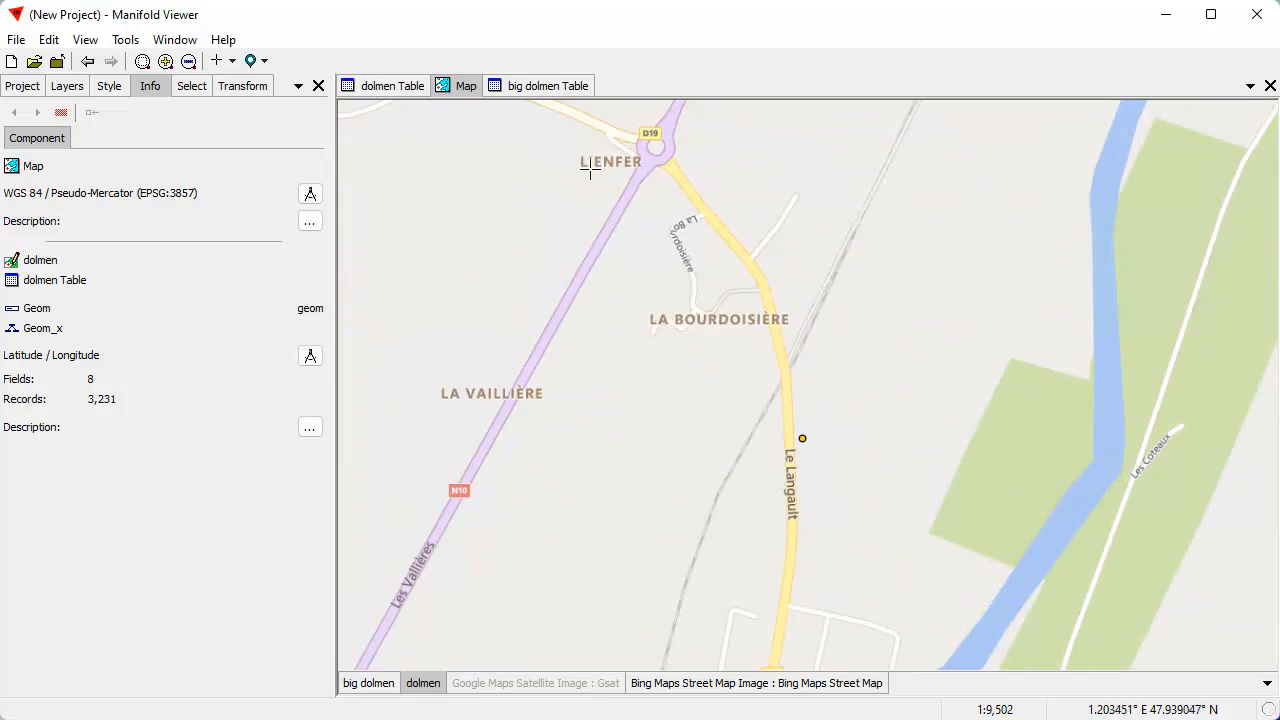
{"action": "left_click_drag", "start_coordinate": [942, 469], "coordinate": [874, 309]}
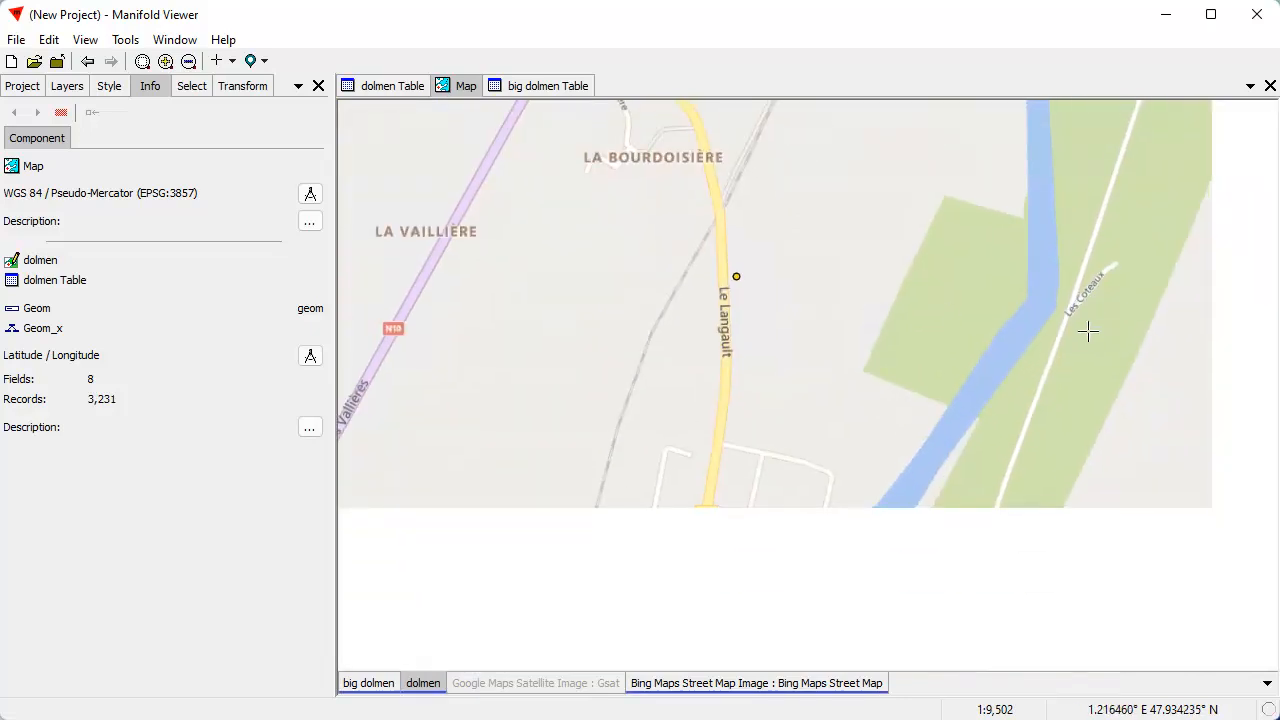
{"action": "left_click", "coordinate": [535, 686]}
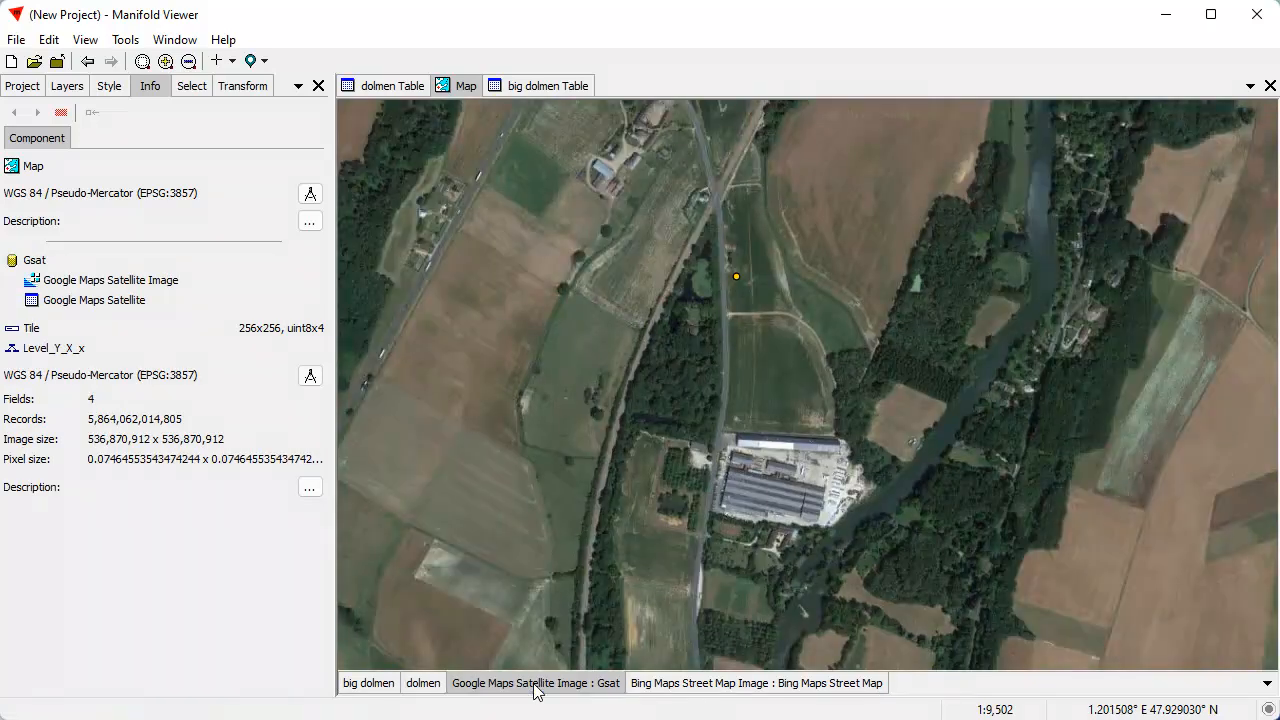
{"action": "left_click_drag", "start_coordinate": [770, 272], "coordinate": [800, 515]}
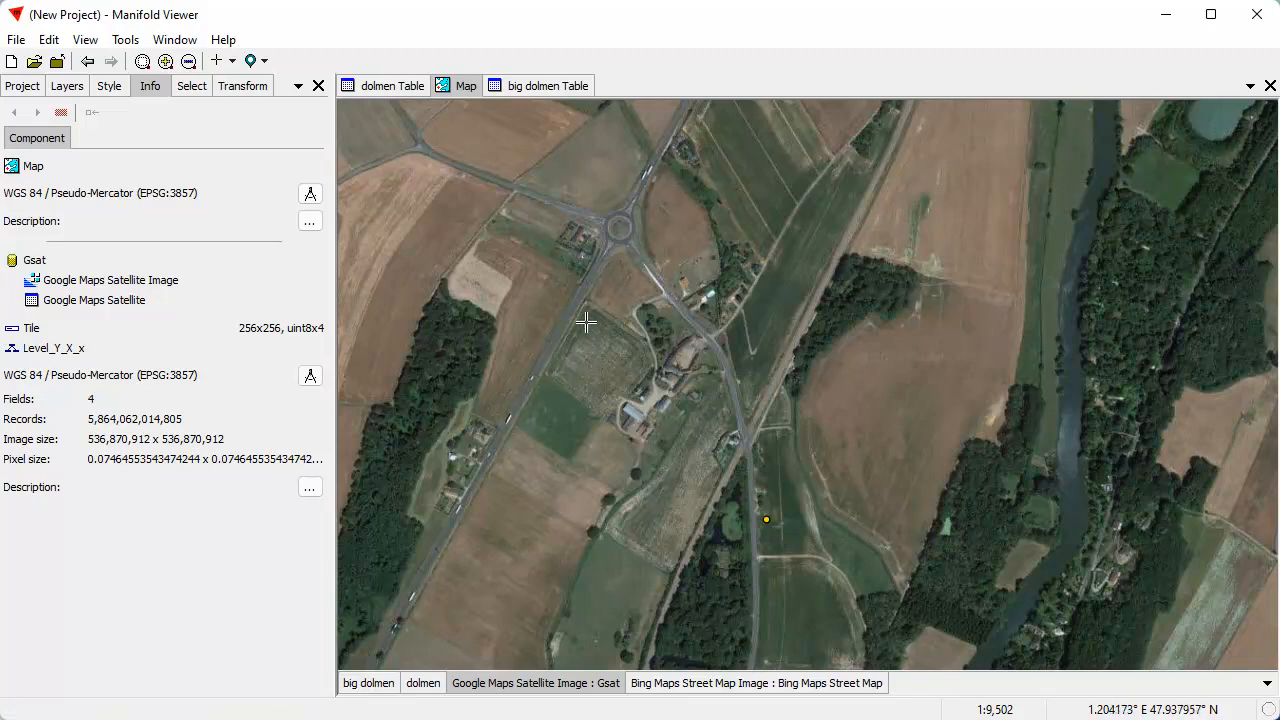
Measure the road from the roundabout to the bend southeast of it with Draw Path, and return to the default cursor mode
{"action": "left_click", "coordinate": [231, 61]}
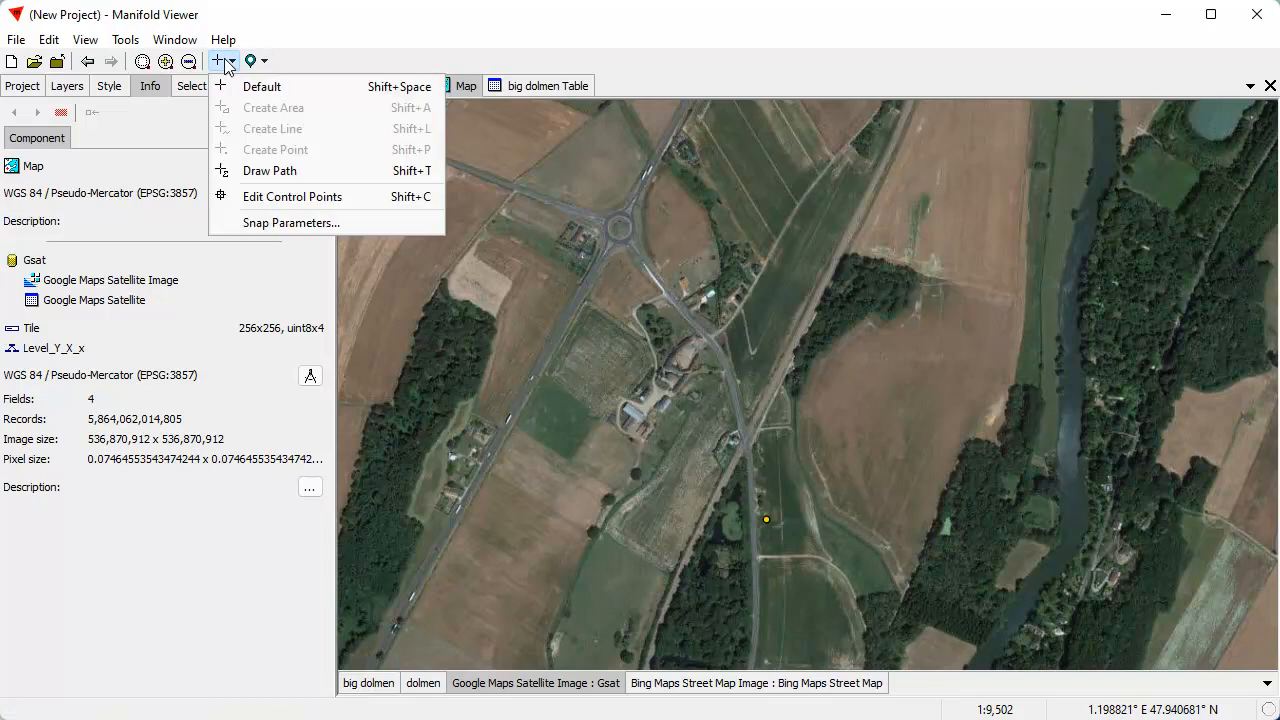
{"action": "left_click", "coordinate": [268, 171]}
{"action": "left_click", "coordinate": [615, 230]}
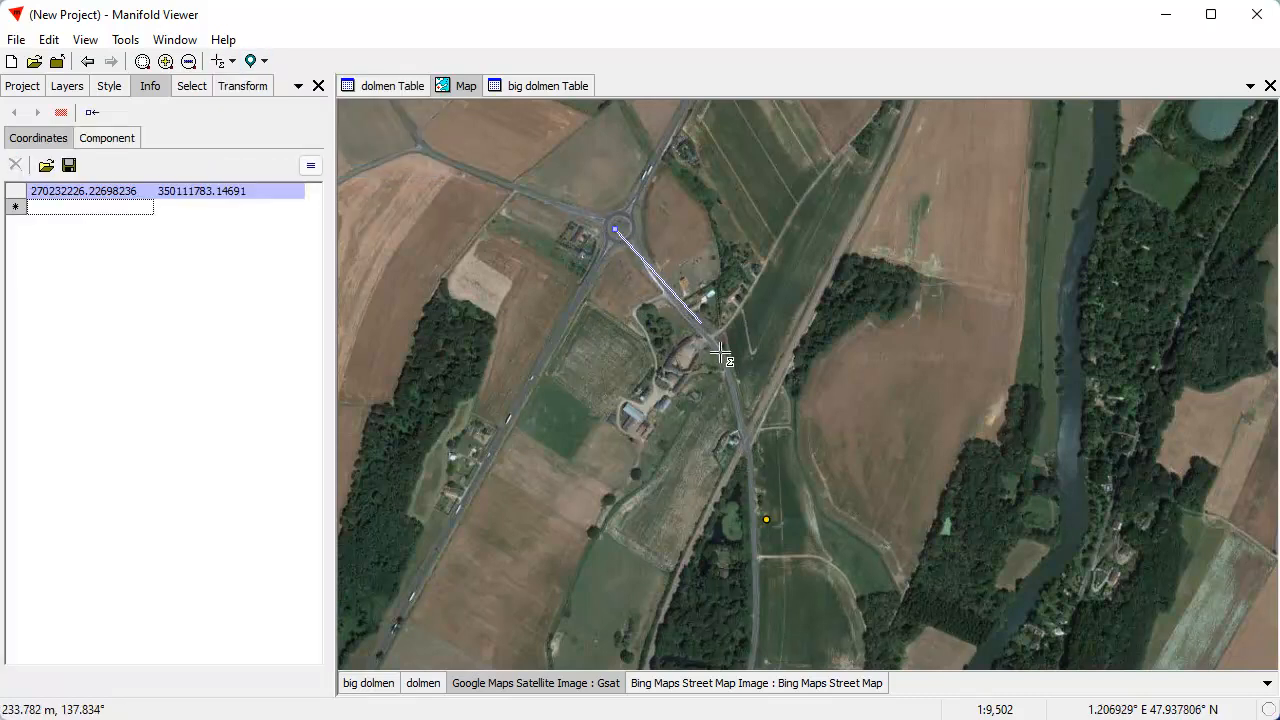
{"action": "left_click", "coordinate": [723, 347]}
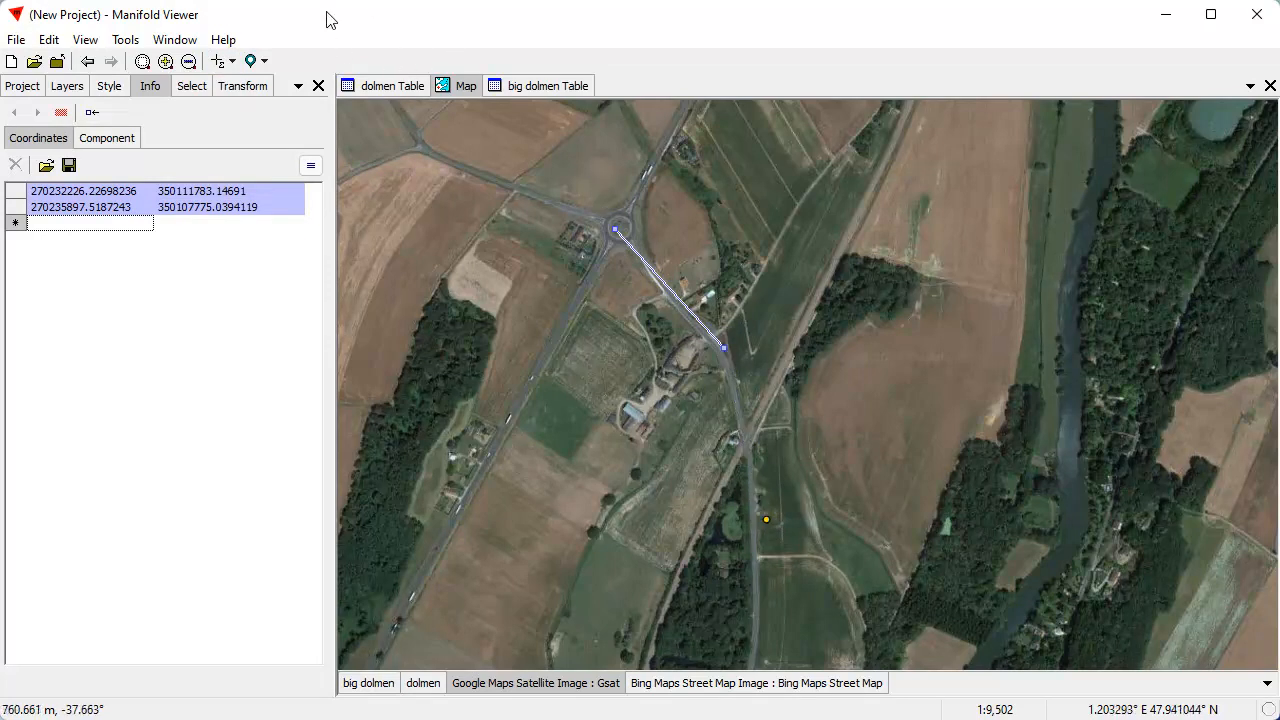
{"action": "left_click", "coordinate": [231, 61]}
{"action": "left_click", "coordinate": [248, 87]}
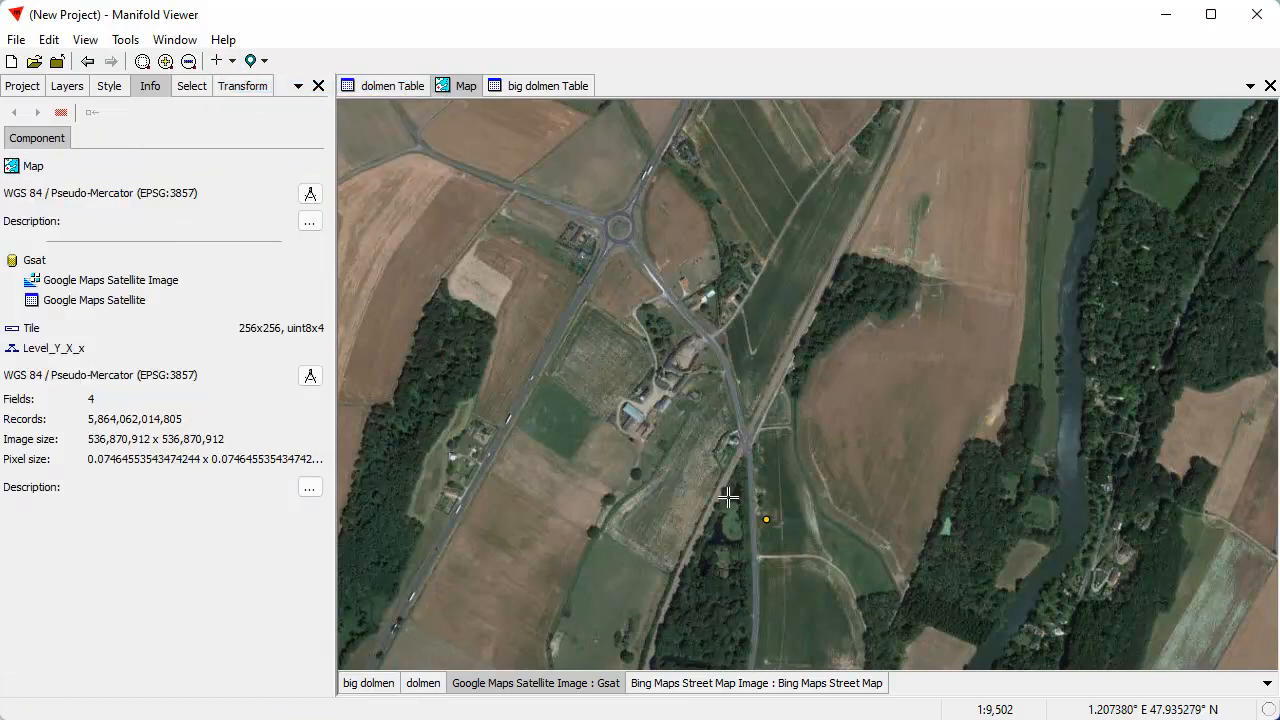
Inspect the stones just northwest of the Le Langault dolmen point up close, and view the dolmen photo before putting it away
{"action": "scroll", "coordinate": [770, 532], "scroll_direction": "up", "scroll_amount": 5}
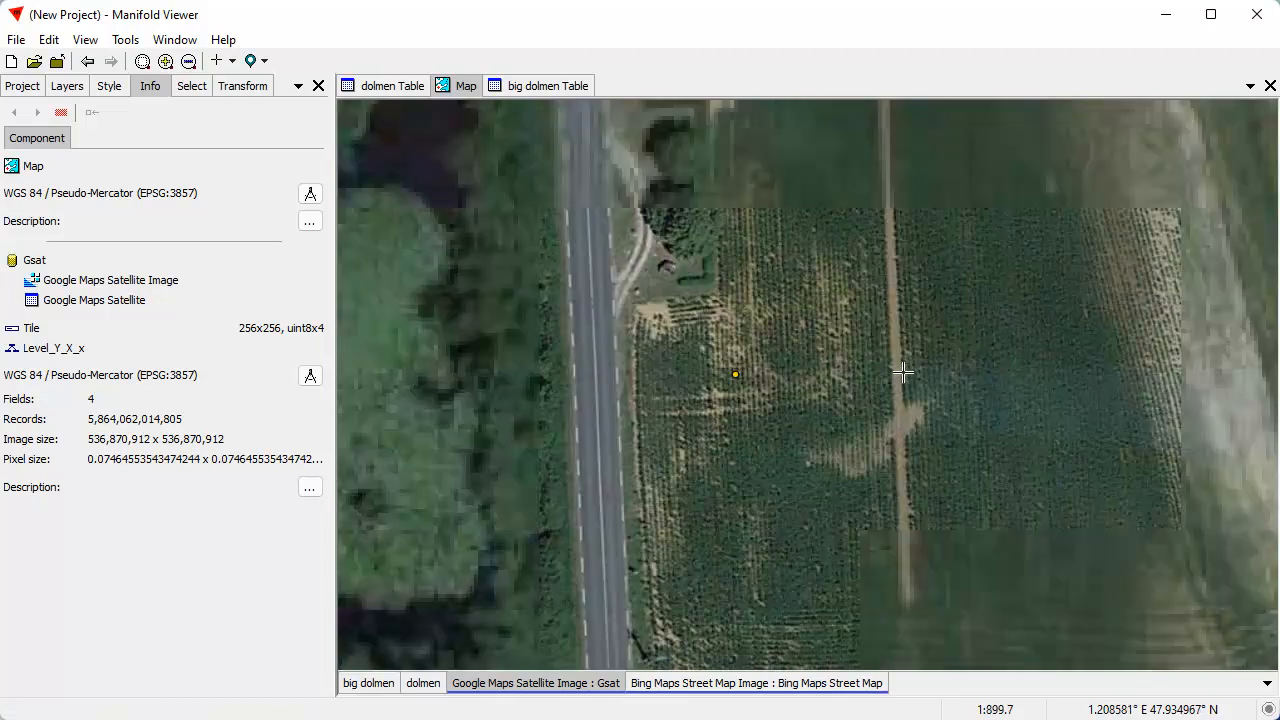
{"action": "left_click_drag", "start_coordinate": [791, 266], "coordinate": [783, 368]}
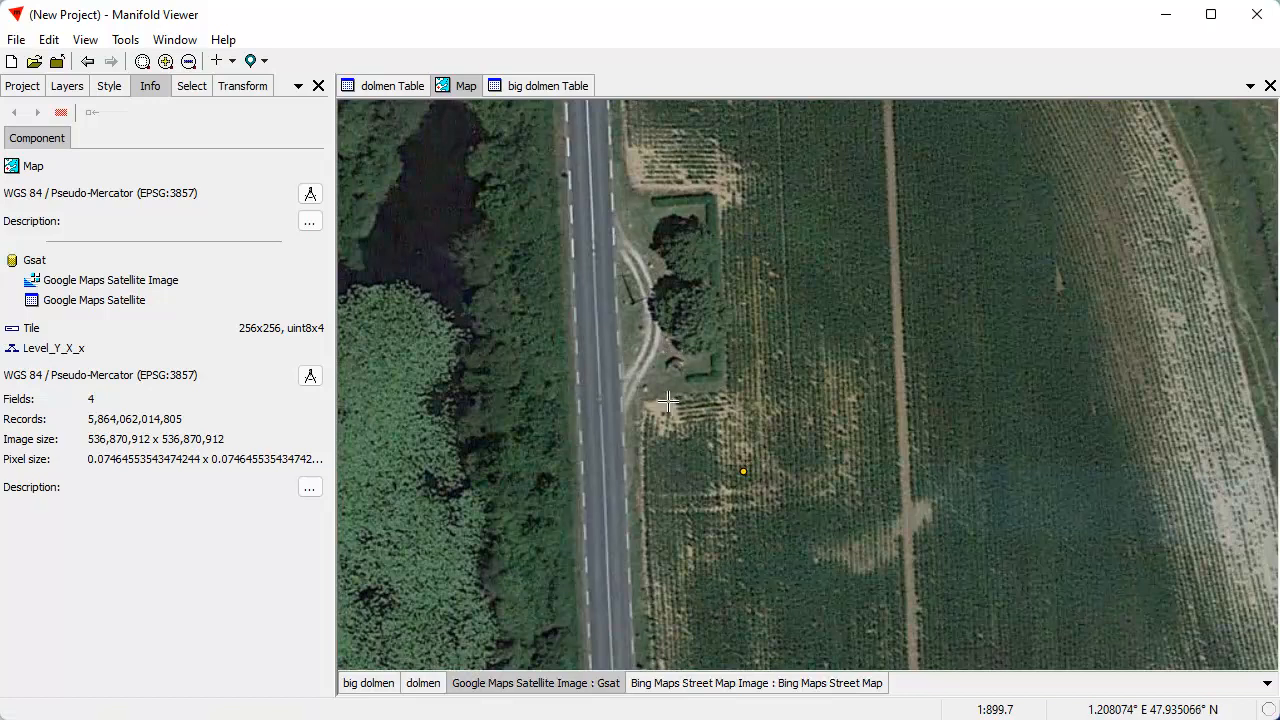
{"action": "scroll", "coordinate": [667, 398], "scroll_direction": "up", "scroll_amount": 1}
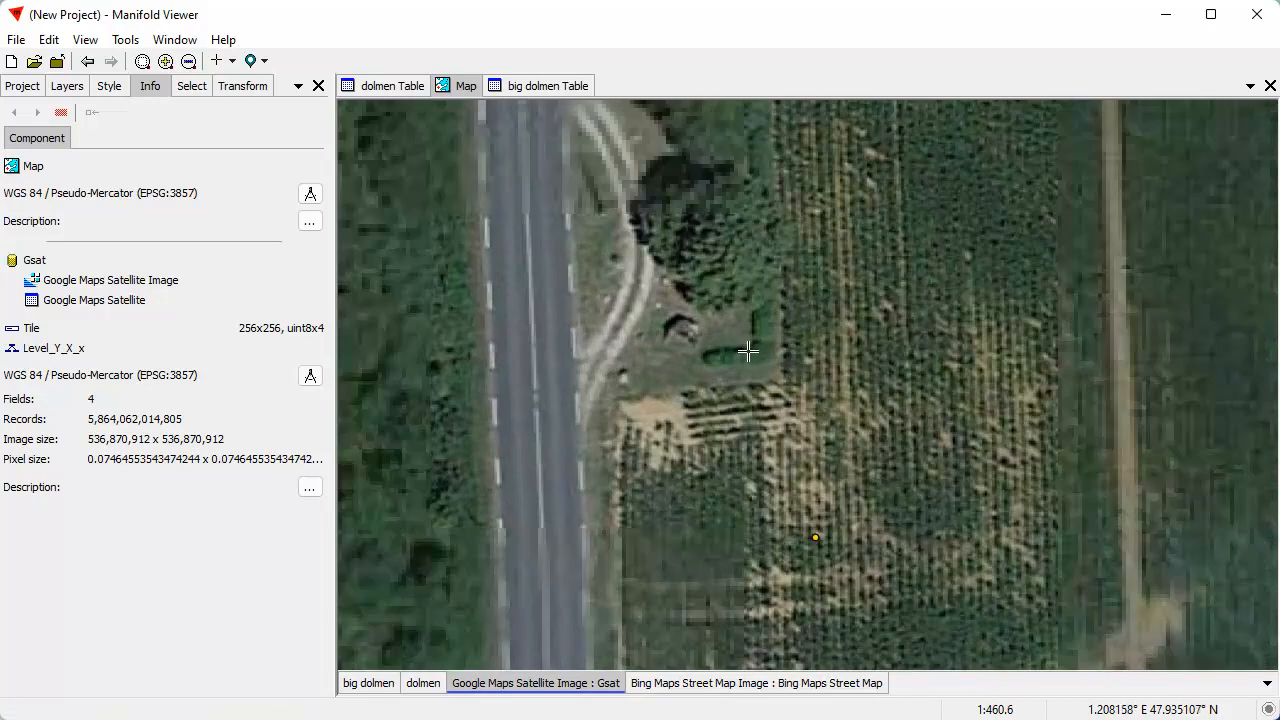
{"action": "left_click_drag", "start_coordinate": [436, 712], "coordinate": [1078, 121]}
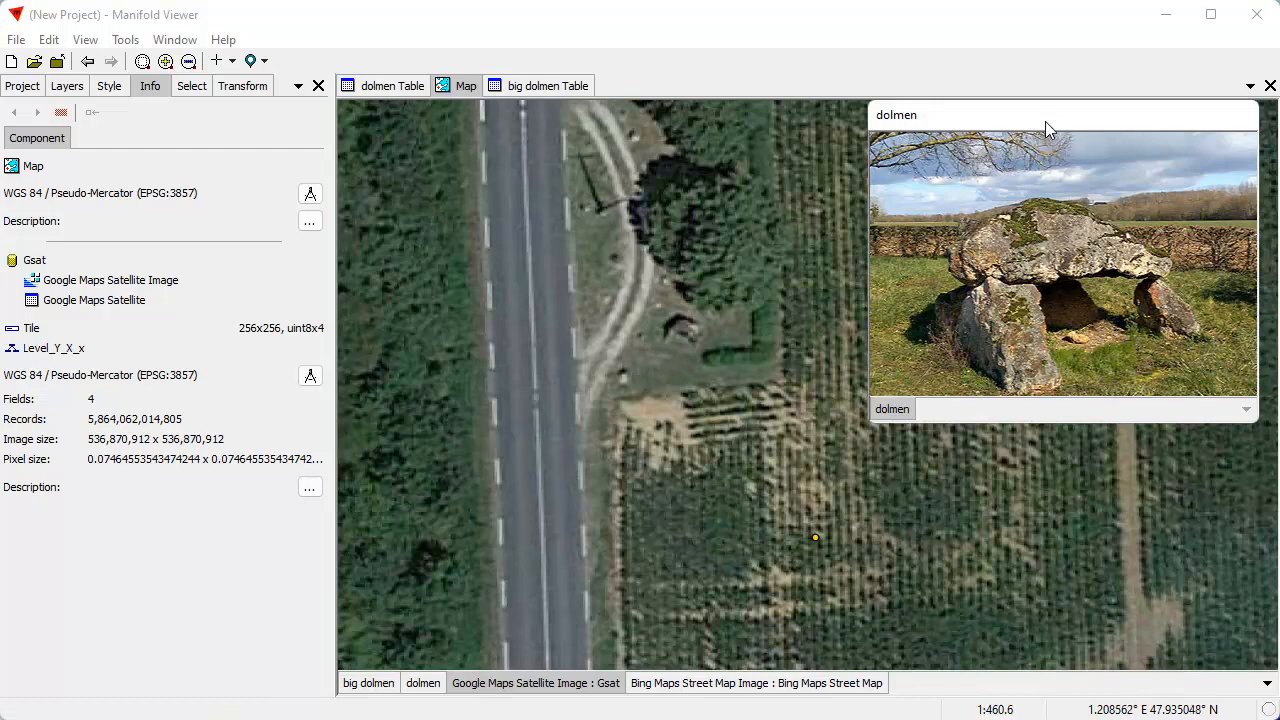
{"action": "left_click_drag", "start_coordinate": [1048, 121], "coordinate": [300, 718]}
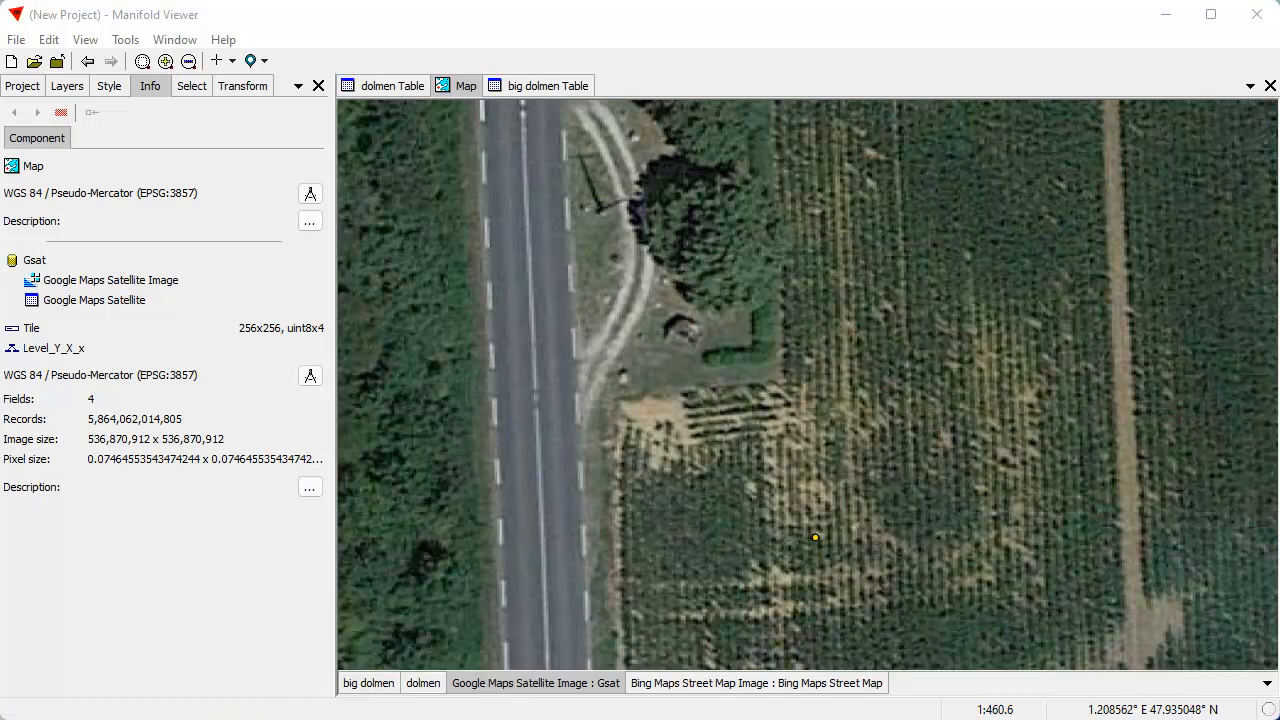
Hide the Google satellite layer and bring the dolmens around Paris into view on the street map
{"action": "scroll", "coordinate": [815, 338], "scroll_direction": "down", "scroll_amount": 2}
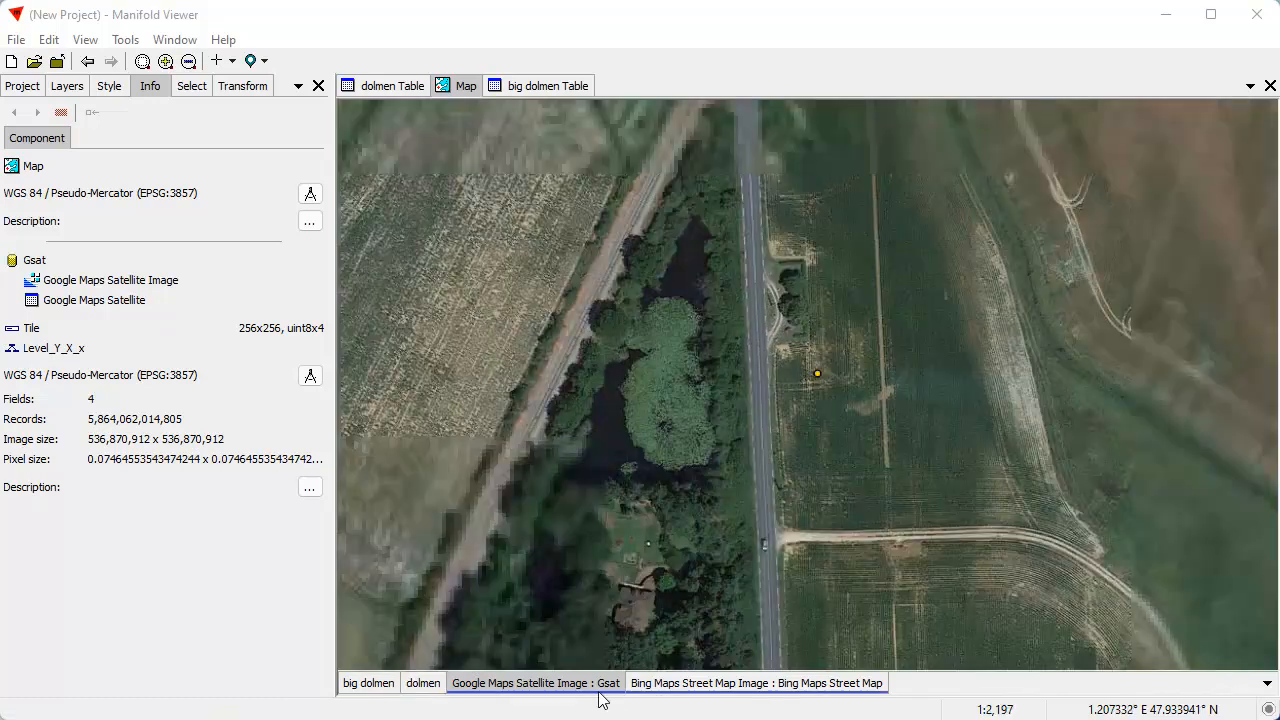
{"action": "left_click", "coordinate": [580, 684], "text": "shift"}
{"action": "scroll", "coordinate": [854, 287], "scroll_direction": "down", "scroll_amount": 5}
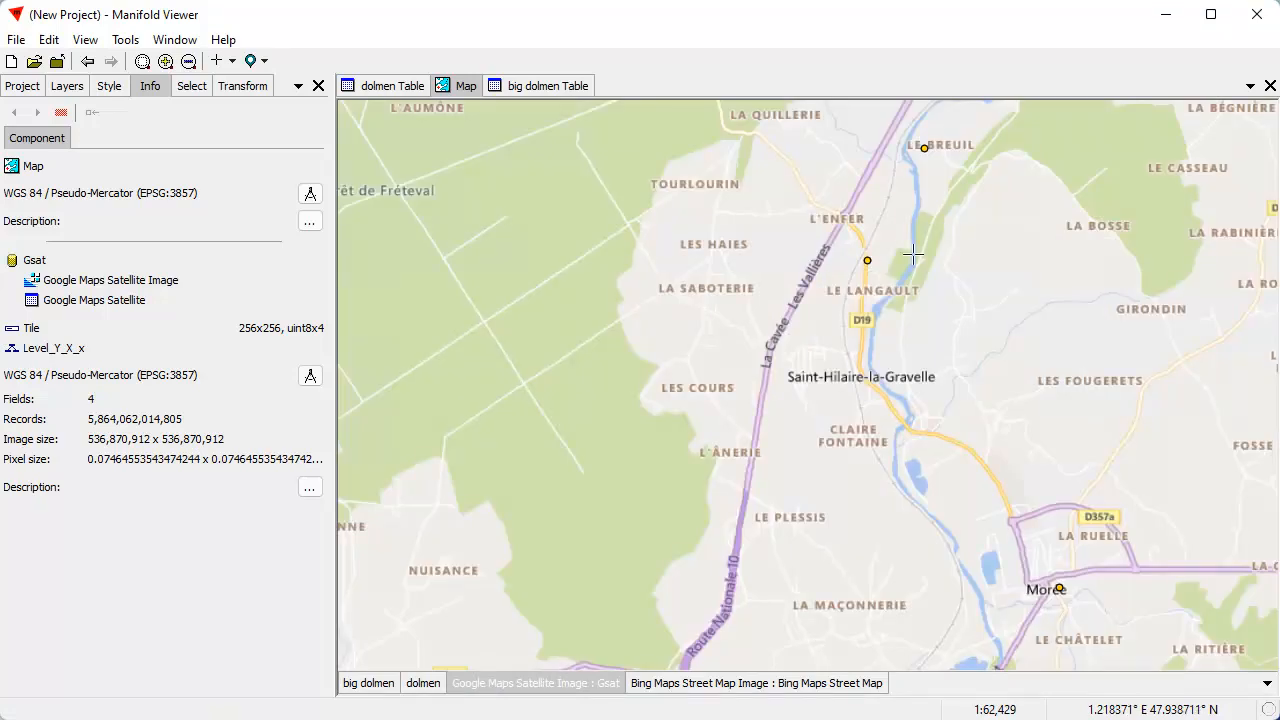
{"action": "left_click_drag", "start_coordinate": [938, 223], "coordinate": [767, 423]}
{"action": "scroll", "coordinate": [858, 361], "scroll_direction": "down", "scroll_amount": 4}
{"action": "scroll", "coordinate": [940, 350], "scroll_direction": "down", "scroll_amount": 2}
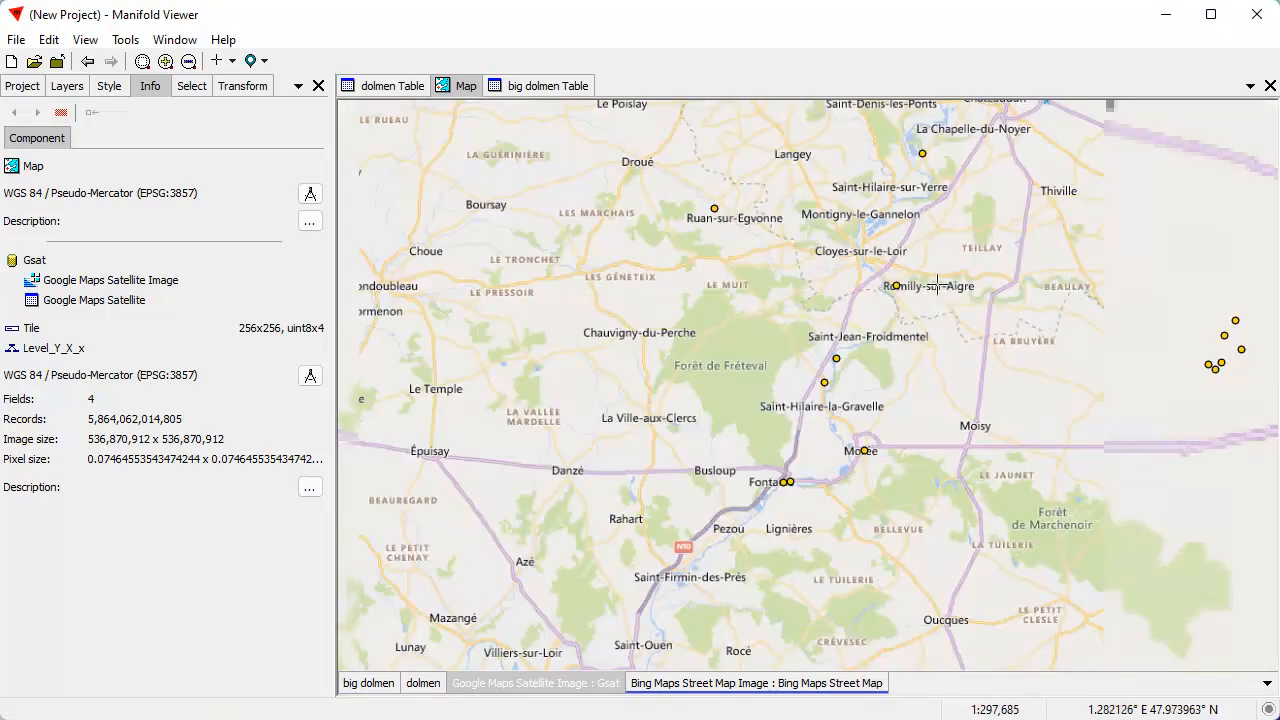
{"action": "left_click_drag", "start_coordinate": [937, 286], "coordinate": [621, 611]}
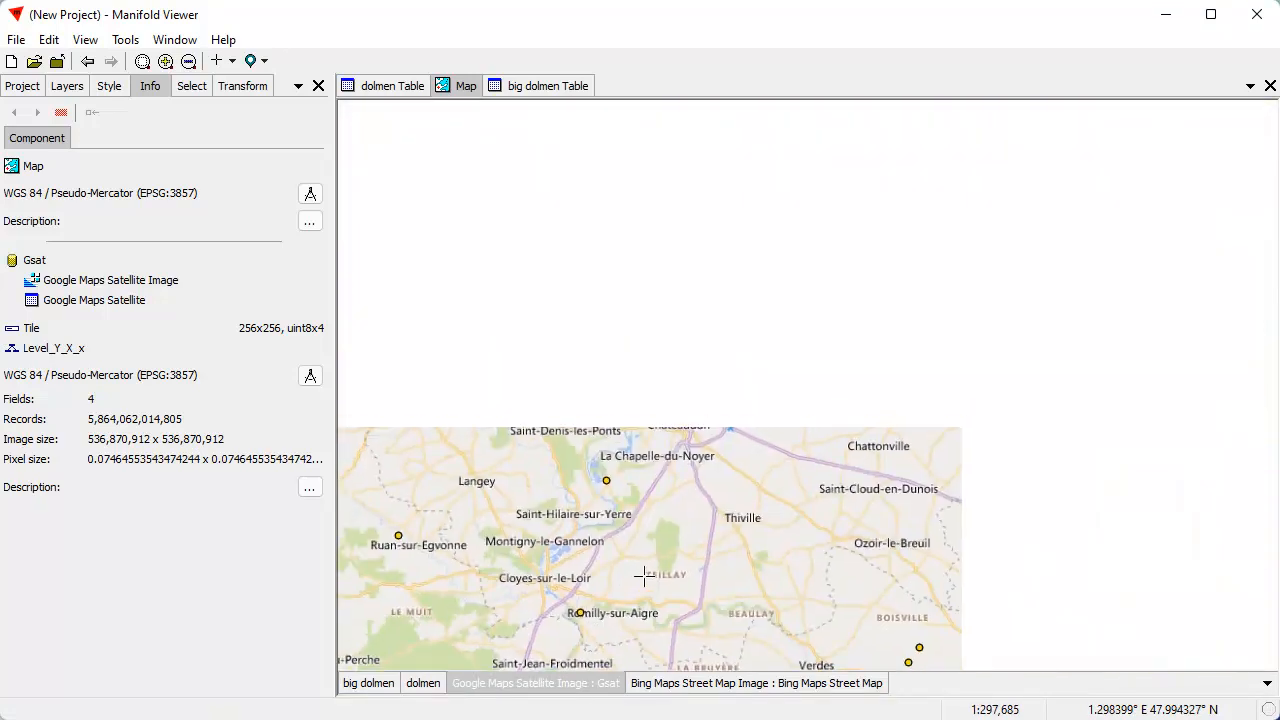
{"action": "scroll", "coordinate": [855, 455], "scroll_direction": "down", "scroll_amount": 2}
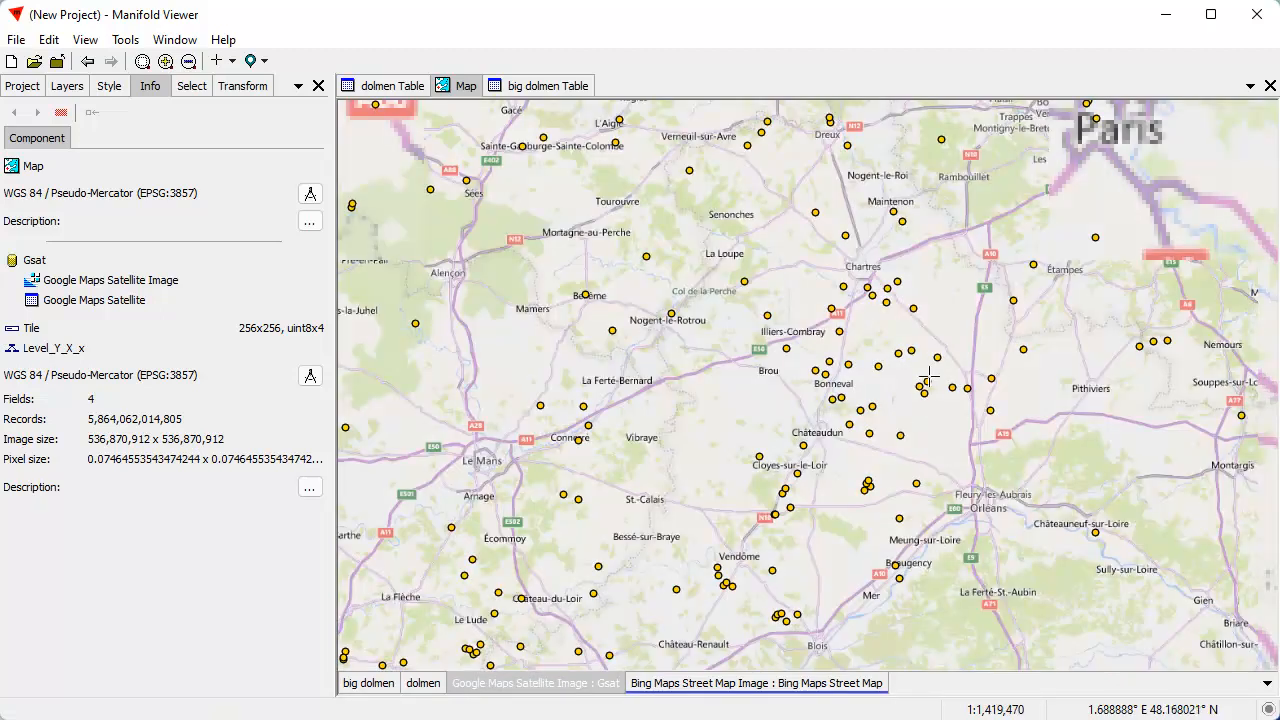
{"action": "left_click_drag", "start_coordinate": [943, 330], "coordinate": [648, 460]}
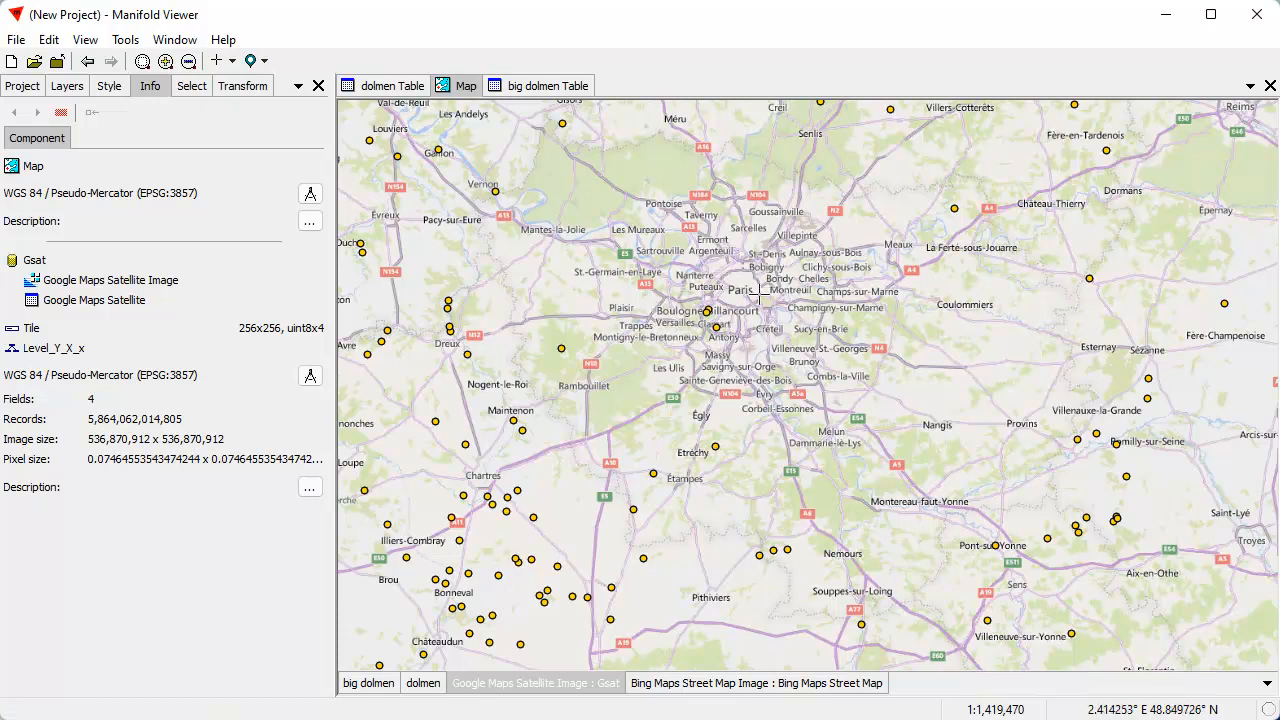
{"action": "scroll", "coordinate": [750, 300], "scroll_direction": "up", "scroll_amount": 1}
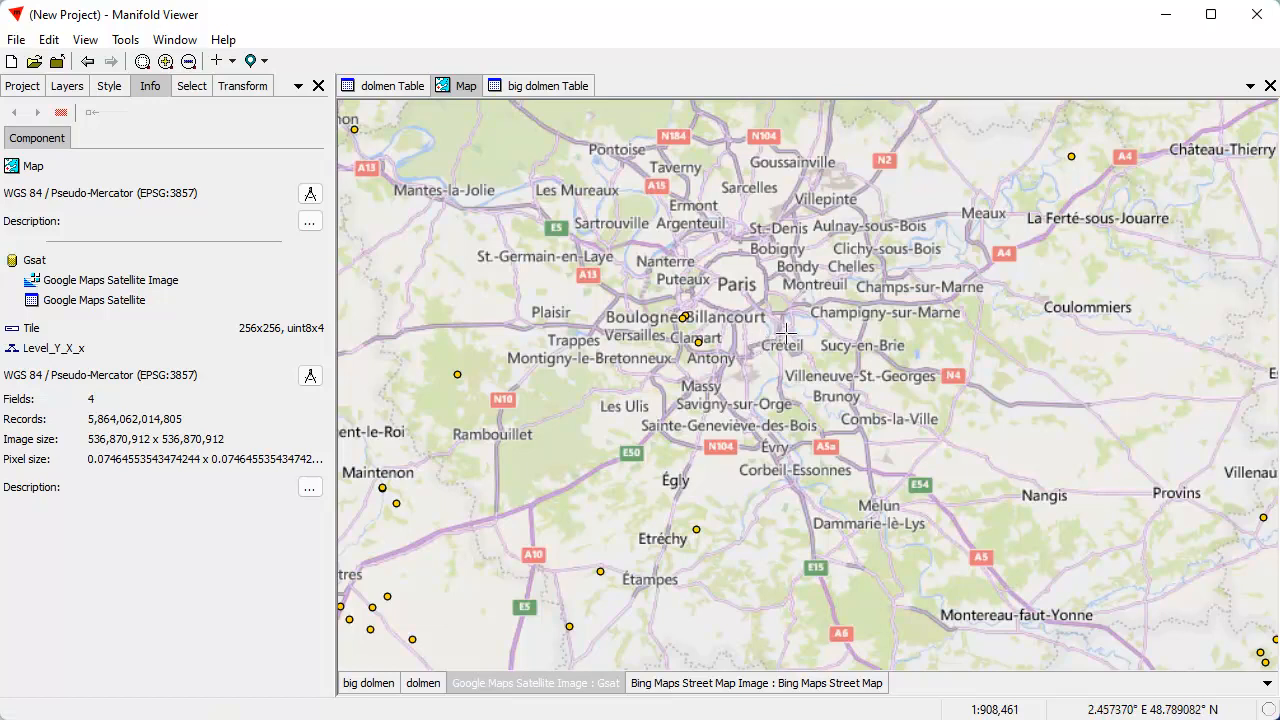
Inspect the two dolmen points at Meudon southwest of Paris up close on the street map, and return to the regional view
{"action": "scroll", "coordinate": [695, 322], "scroll_direction": "up", "scroll_amount": 4}
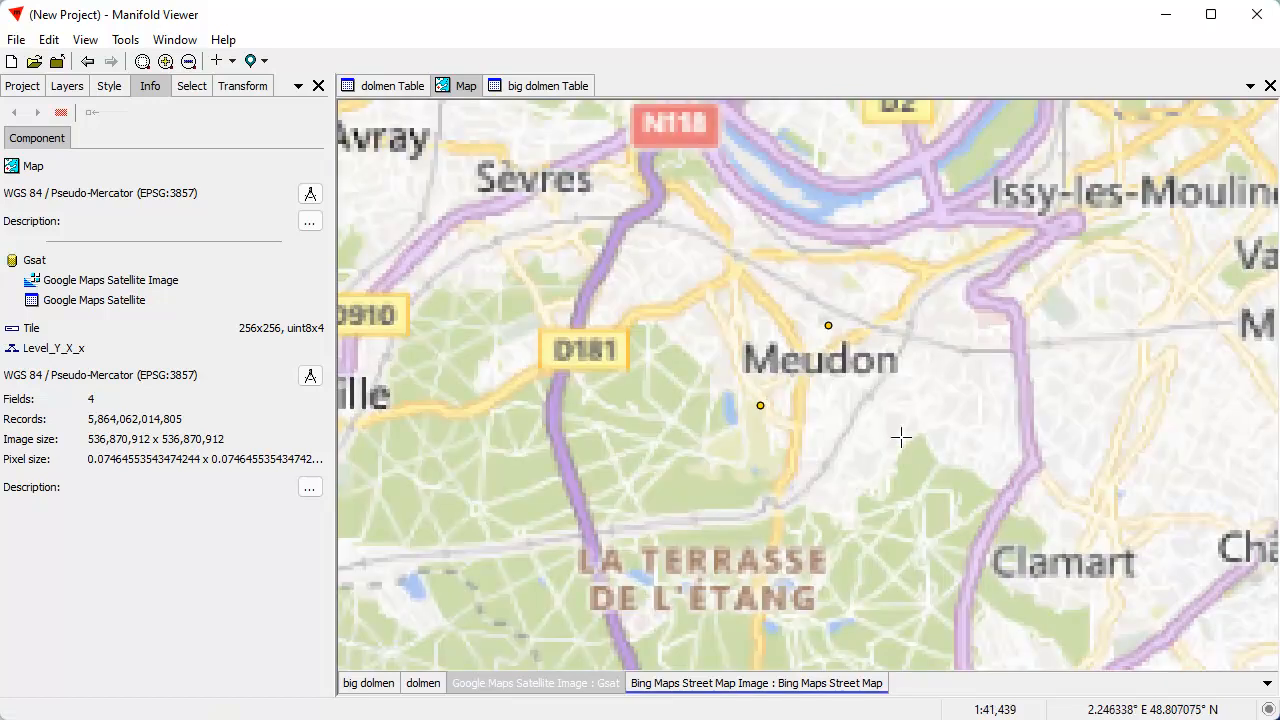
{"action": "left_click_drag", "start_coordinate": [919, 482], "coordinate": [745, 358]}
{"action": "scroll", "coordinate": [804, 420], "scroll_direction": "down", "scroll_amount": 3}
{"action": "scroll", "coordinate": [795, 417], "scroll_direction": "down", "scroll_amount": 1}
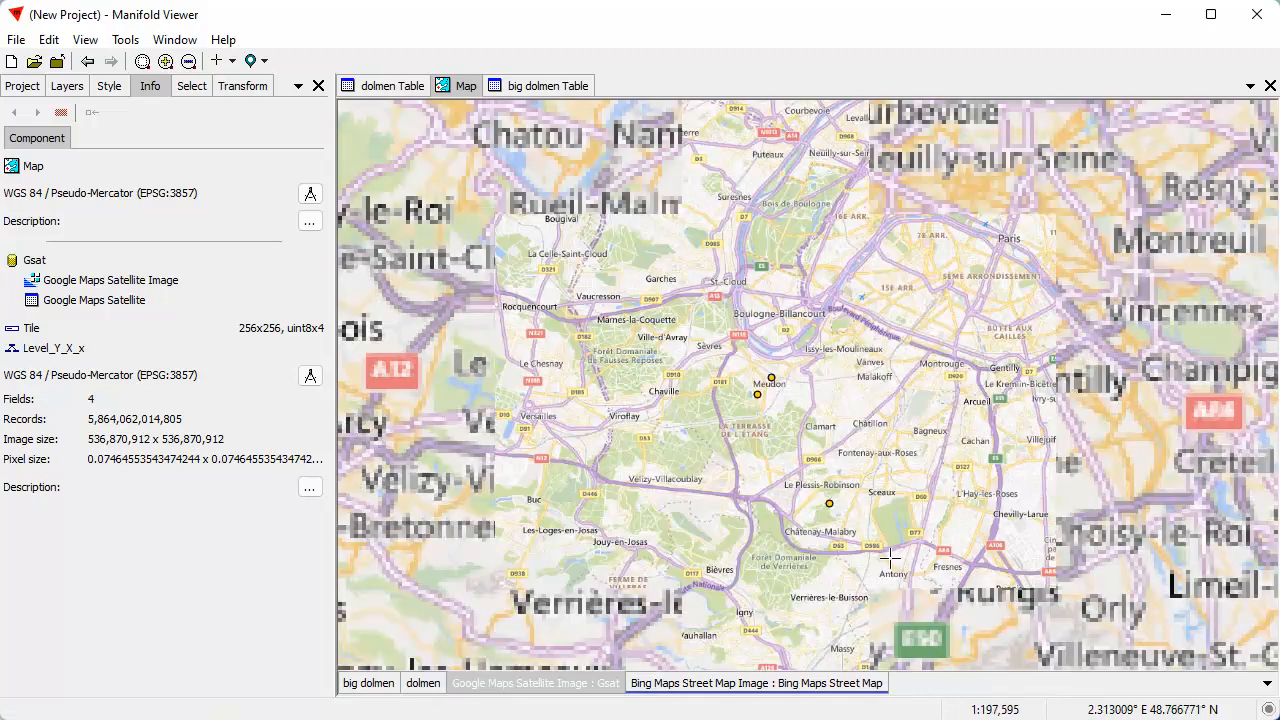
{"action": "left_click_drag", "start_coordinate": [784, 518], "coordinate": [797, 312]}
{"action": "scroll", "coordinate": [805, 383], "scroll_direction": "down", "scroll_amount": 2}
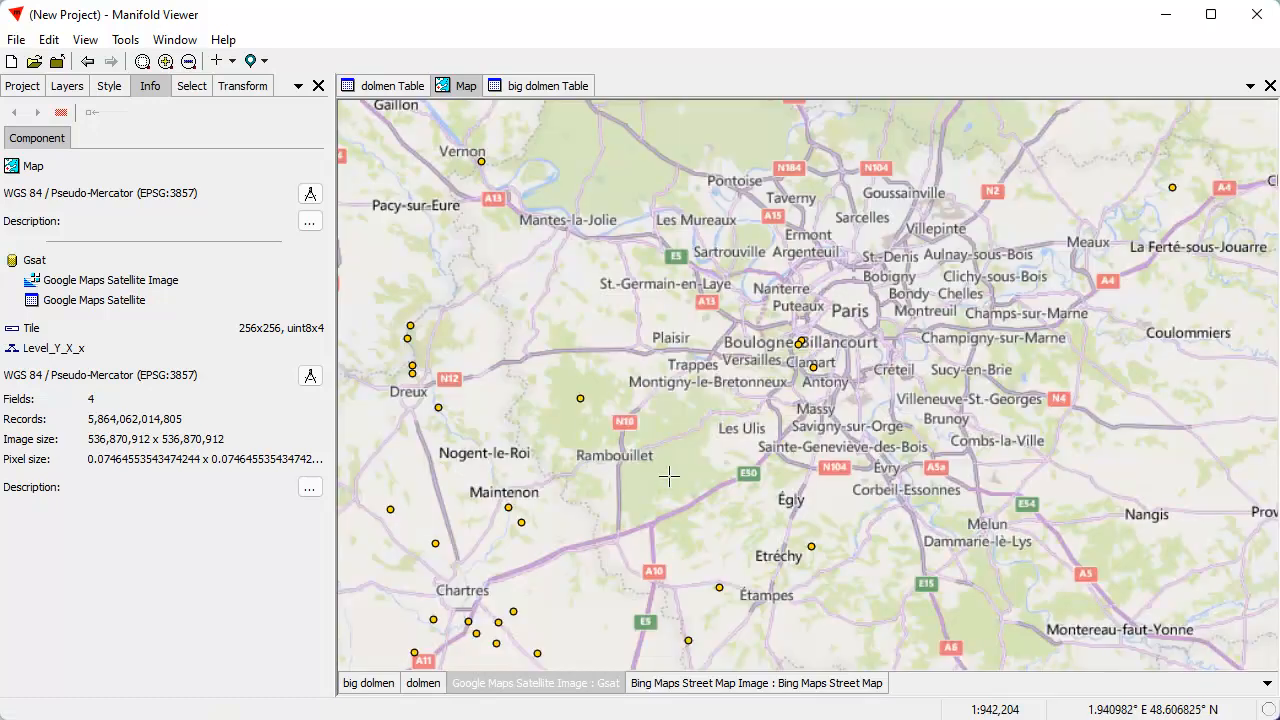
Show the project's component list, and bring the dolmens around Chartres, Orléans and Tours into view on the street map
{"action": "left_click_drag", "start_coordinate": [586, 583], "coordinate": [660, 390]}
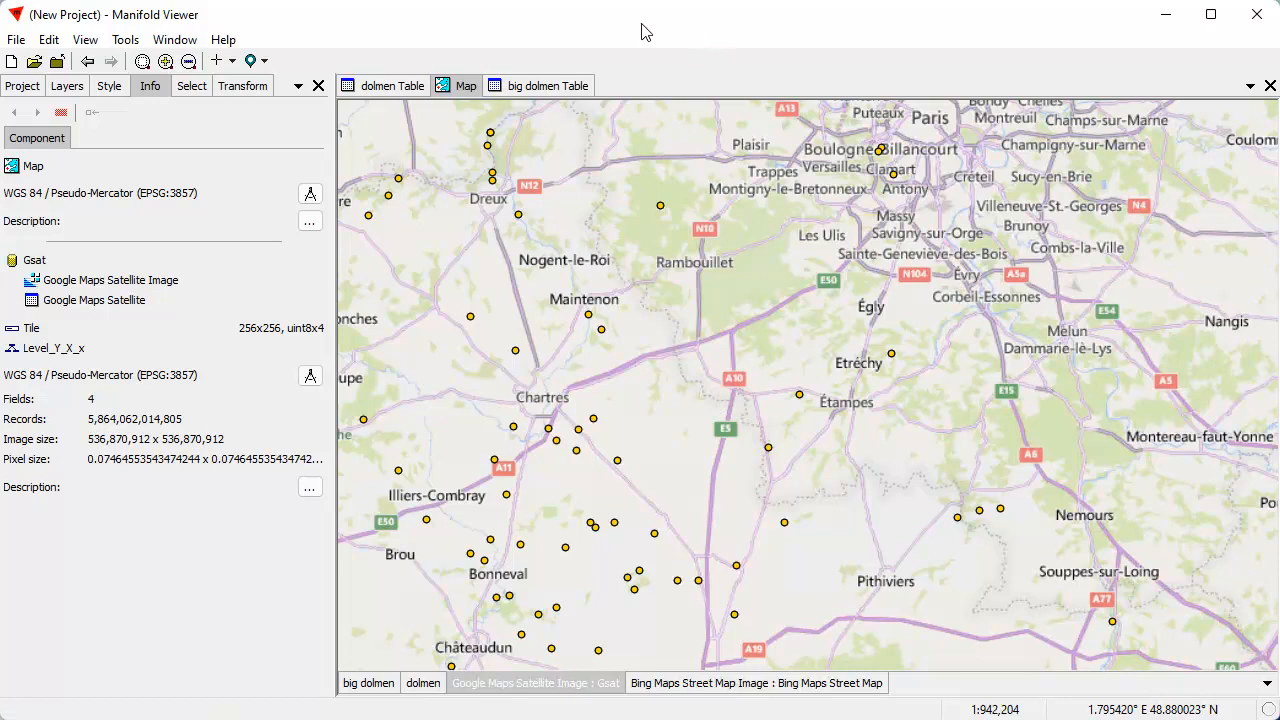
{"action": "left_click", "coordinate": [20, 87]}
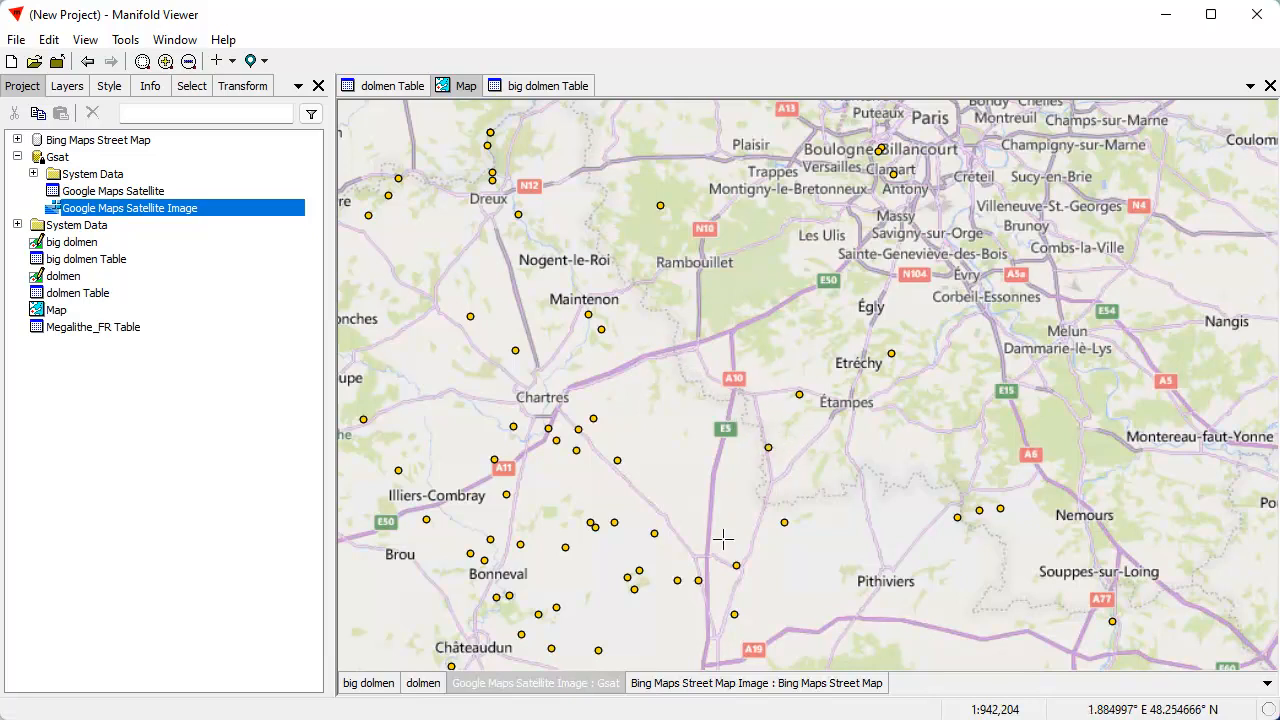
{"action": "left_click_drag", "start_coordinate": [579, 566], "coordinate": [701, 383]}
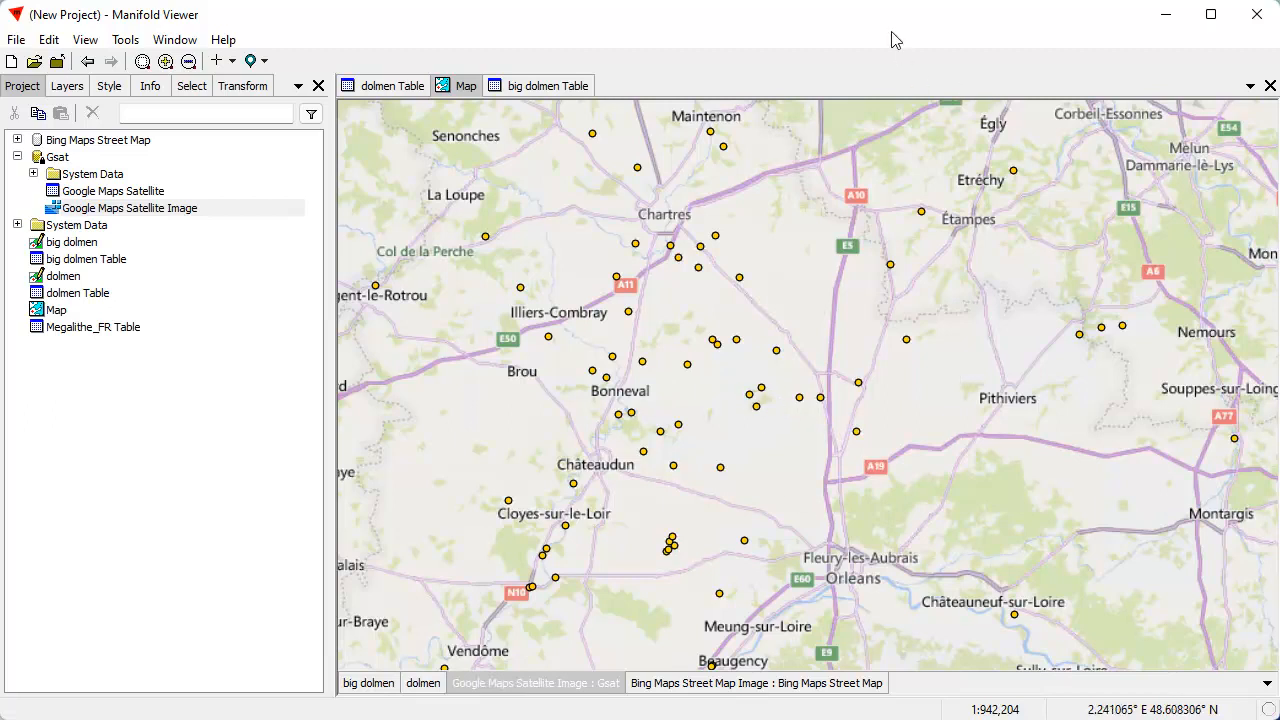
{"action": "scroll", "coordinate": [777, 343], "scroll_direction": "down", "scroll_amount": 1}
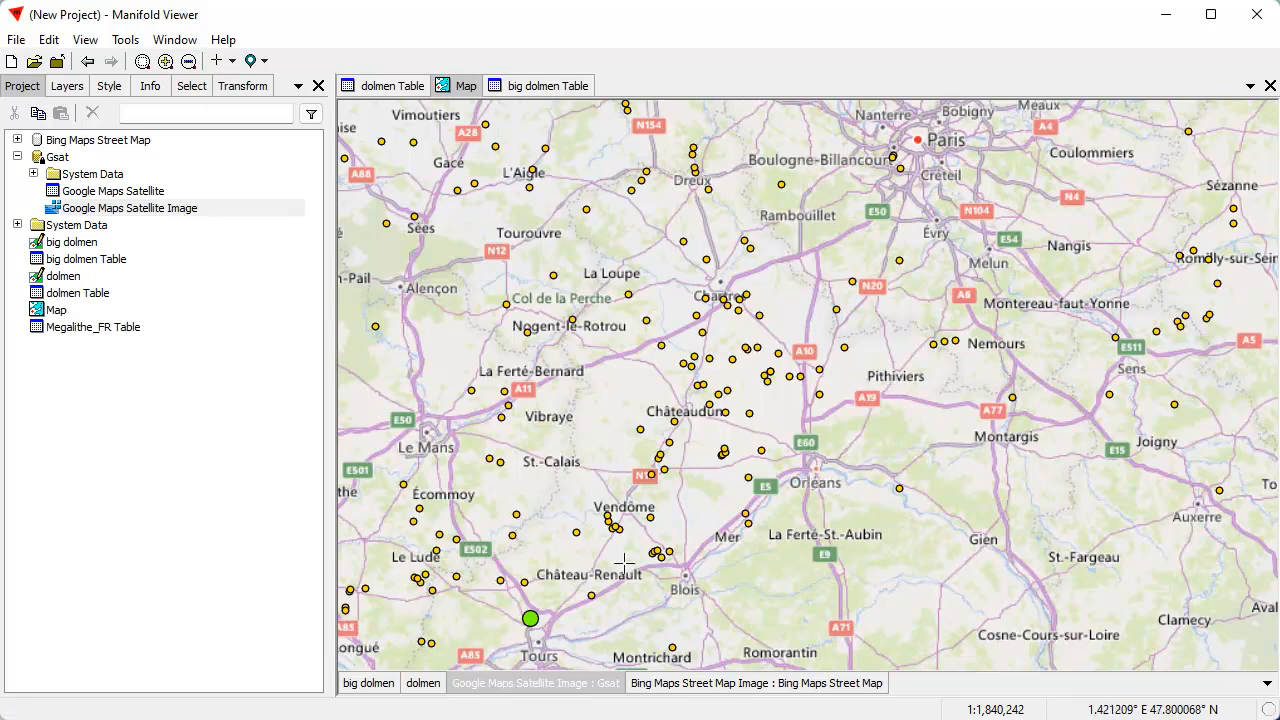
{"action": "left_click_drag", "start_coordinate": [658, 579], "coordinate": [648, 493]}
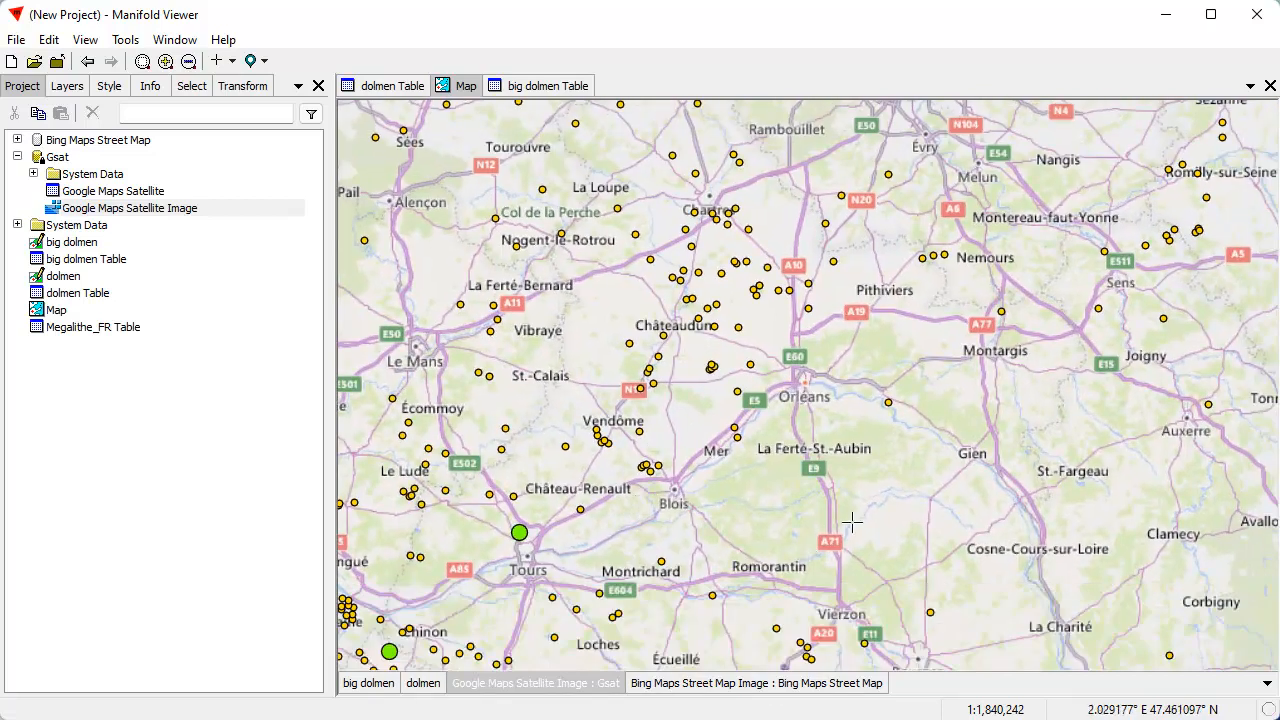